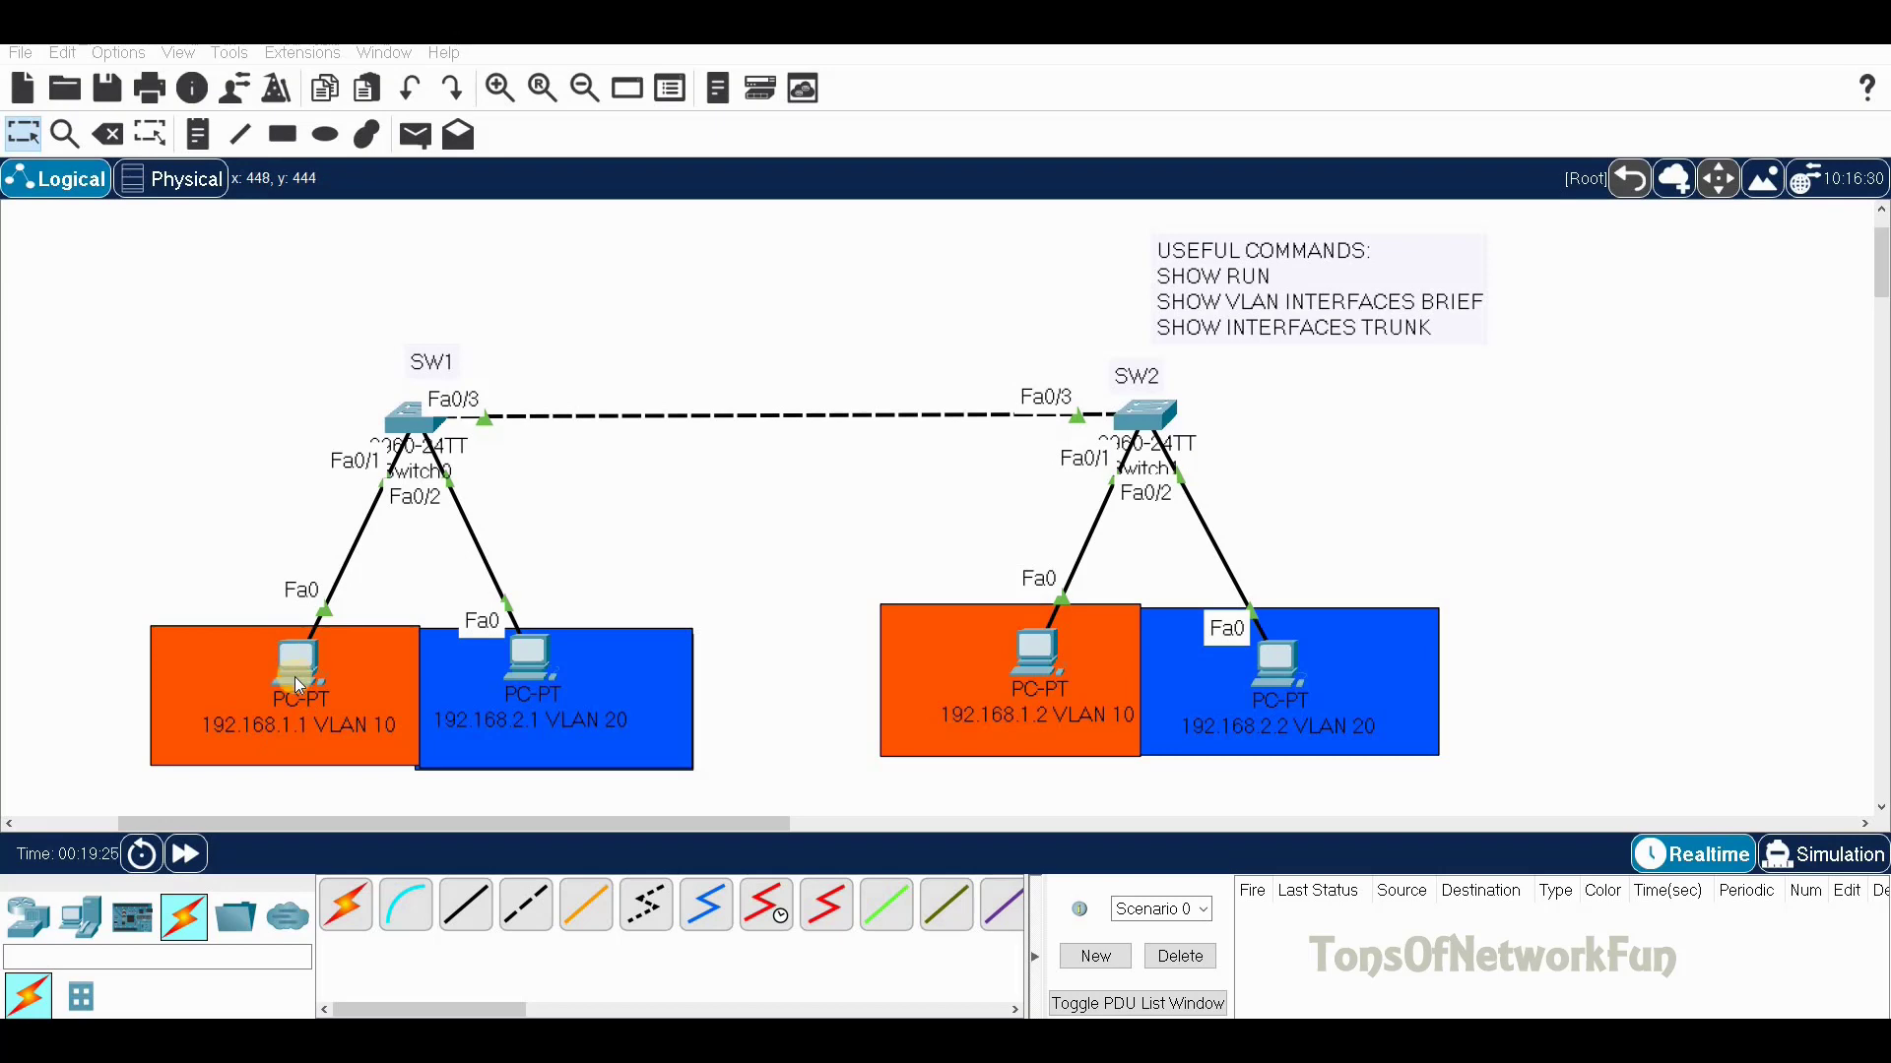
Open the command line of switch SW1 and enter global configuration mode through privileged mode
click(551, 687)
click(407, 426)
click(784, 249)
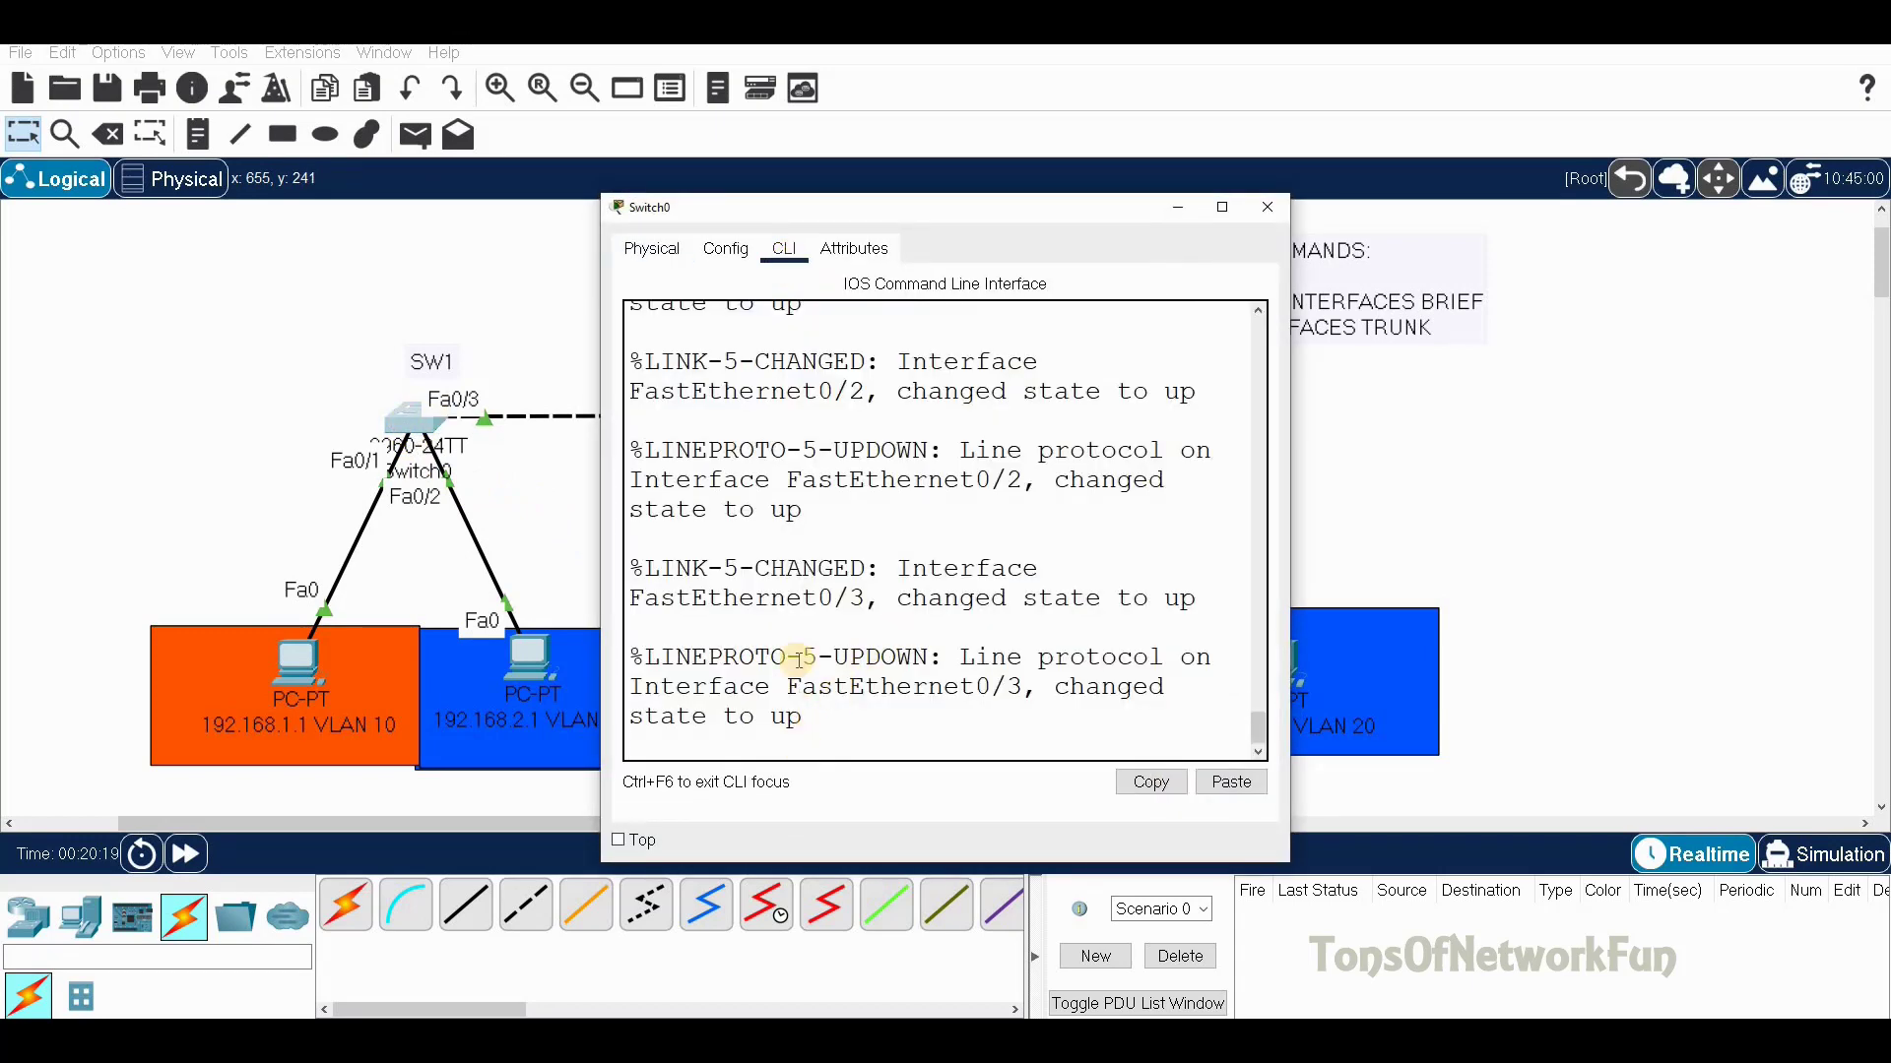
key(Return)
text(en)
key(Return)
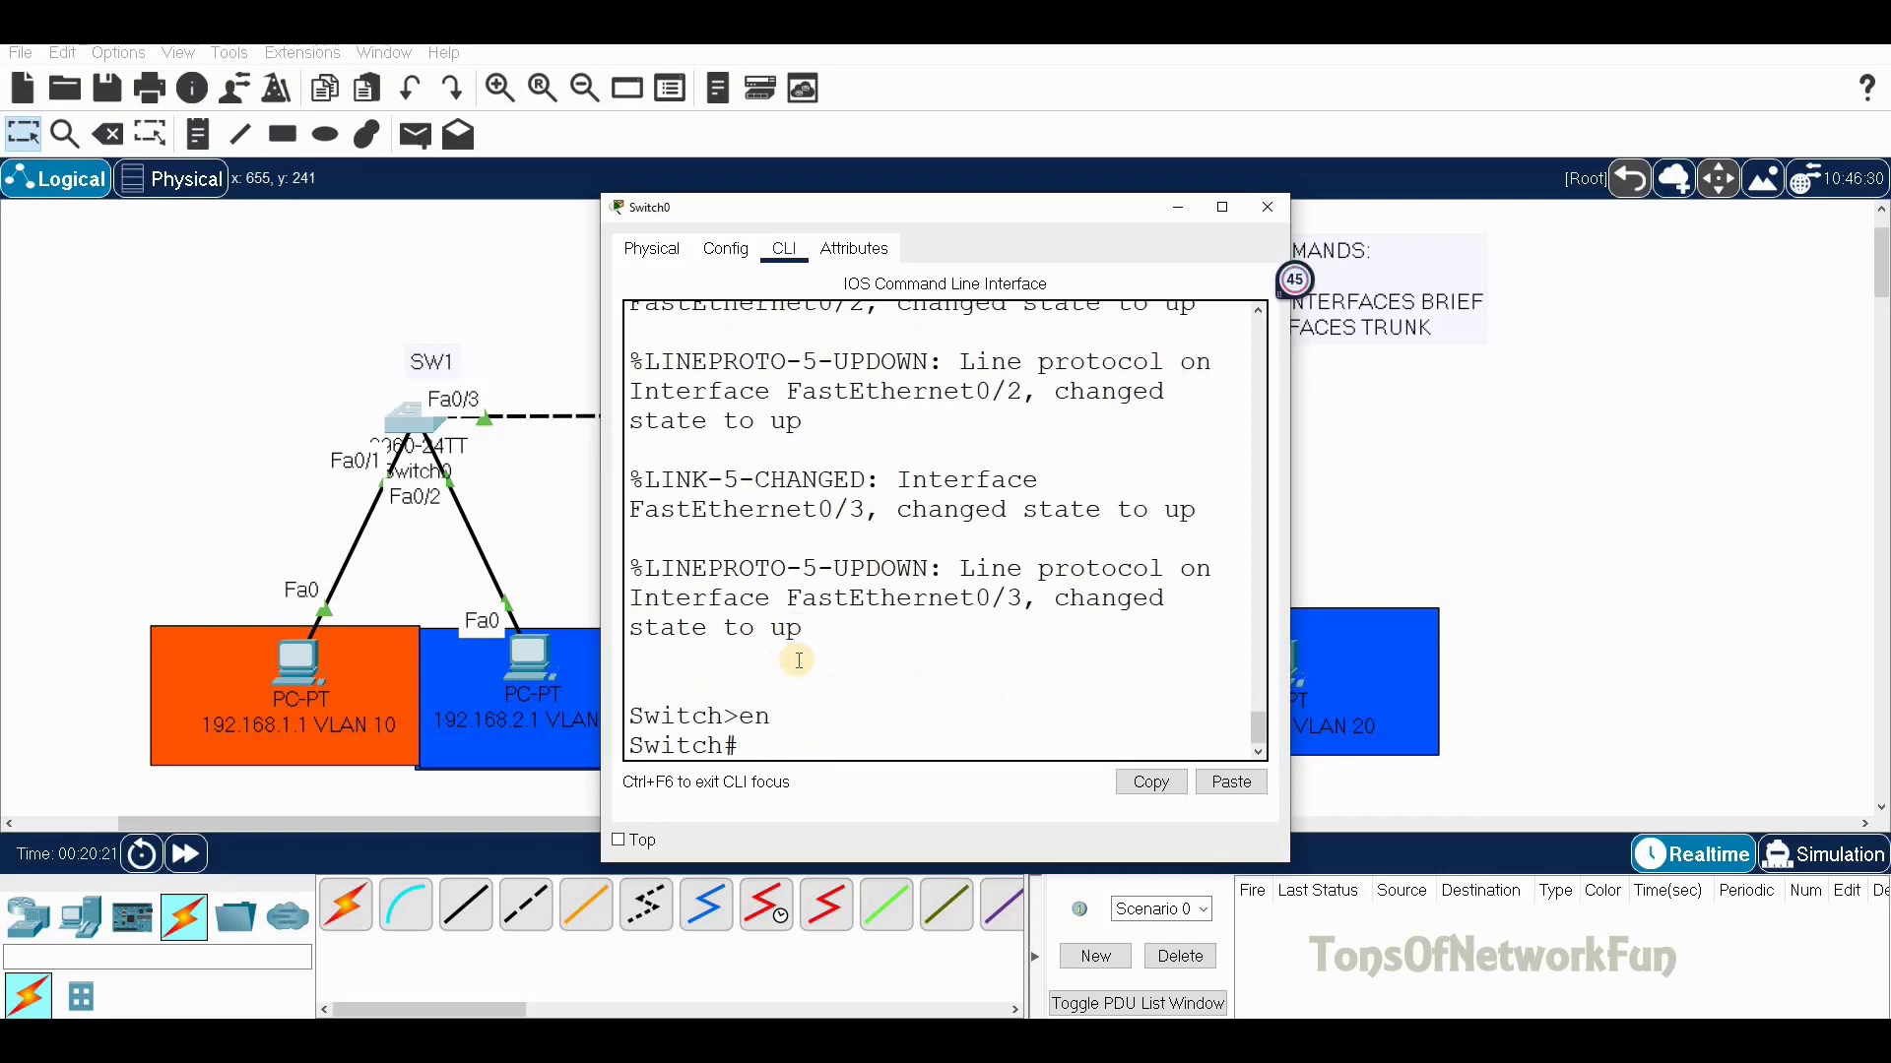
text(conf t)
key(Return)
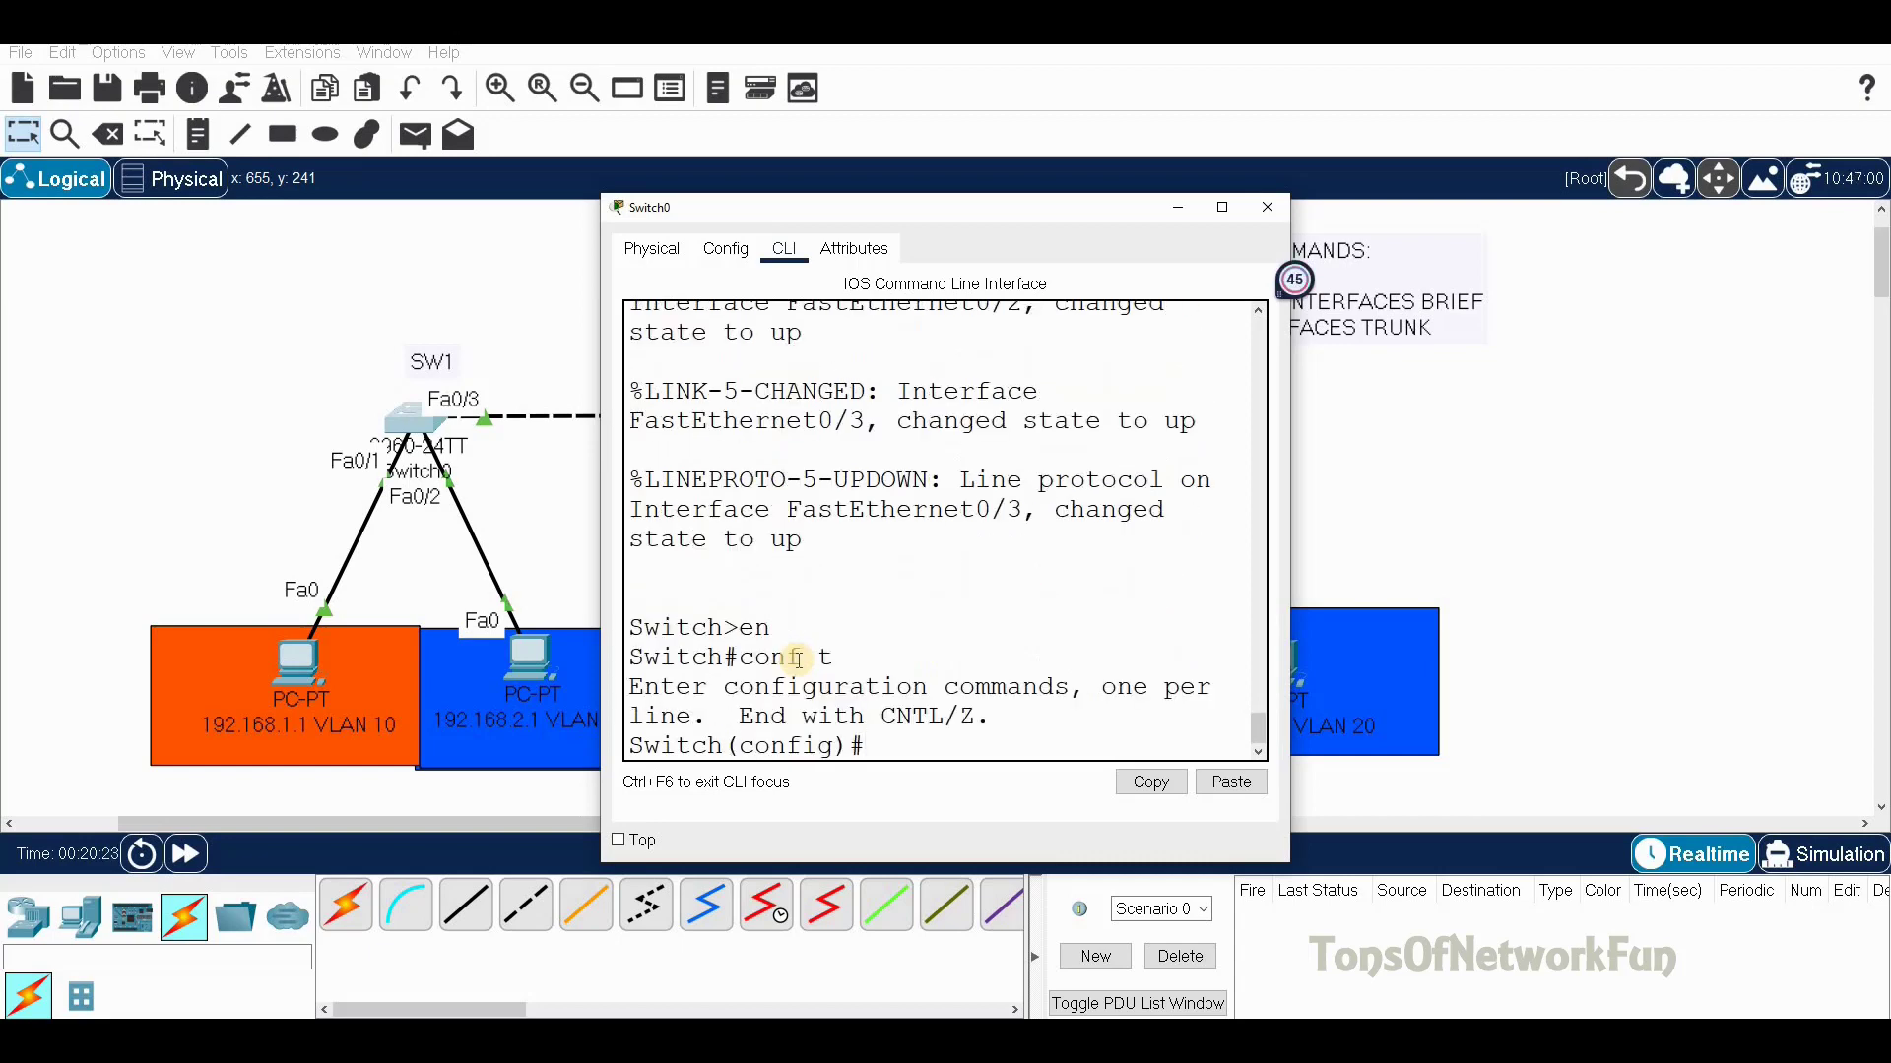
Display the brief VLAN summary of SW1 from configuration mode
text(dos)
key(BackSpace)
text(sh vlan b)
key(Return)
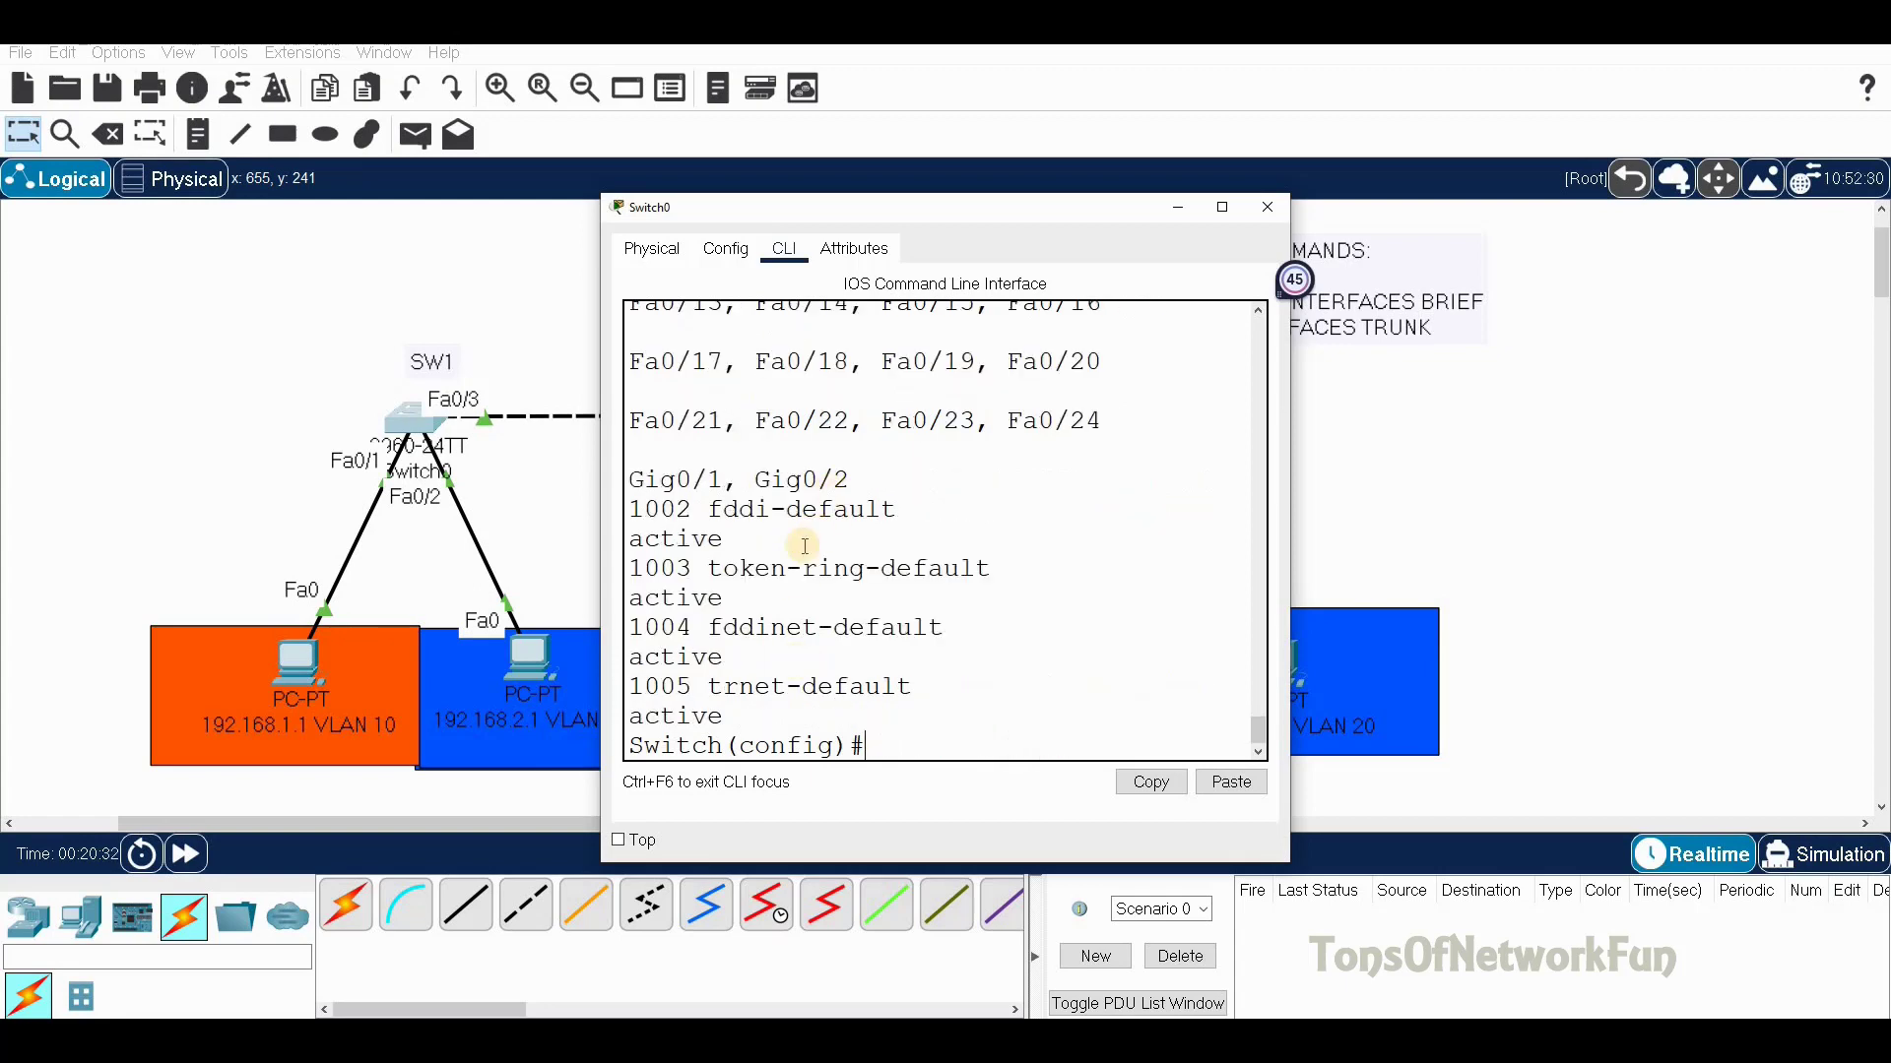
Examine the VLAN summary for the ports assigned to default VLAN 1 and the built-in VLAN entries from 1002 onward
scroll(793, 541, up, 4)
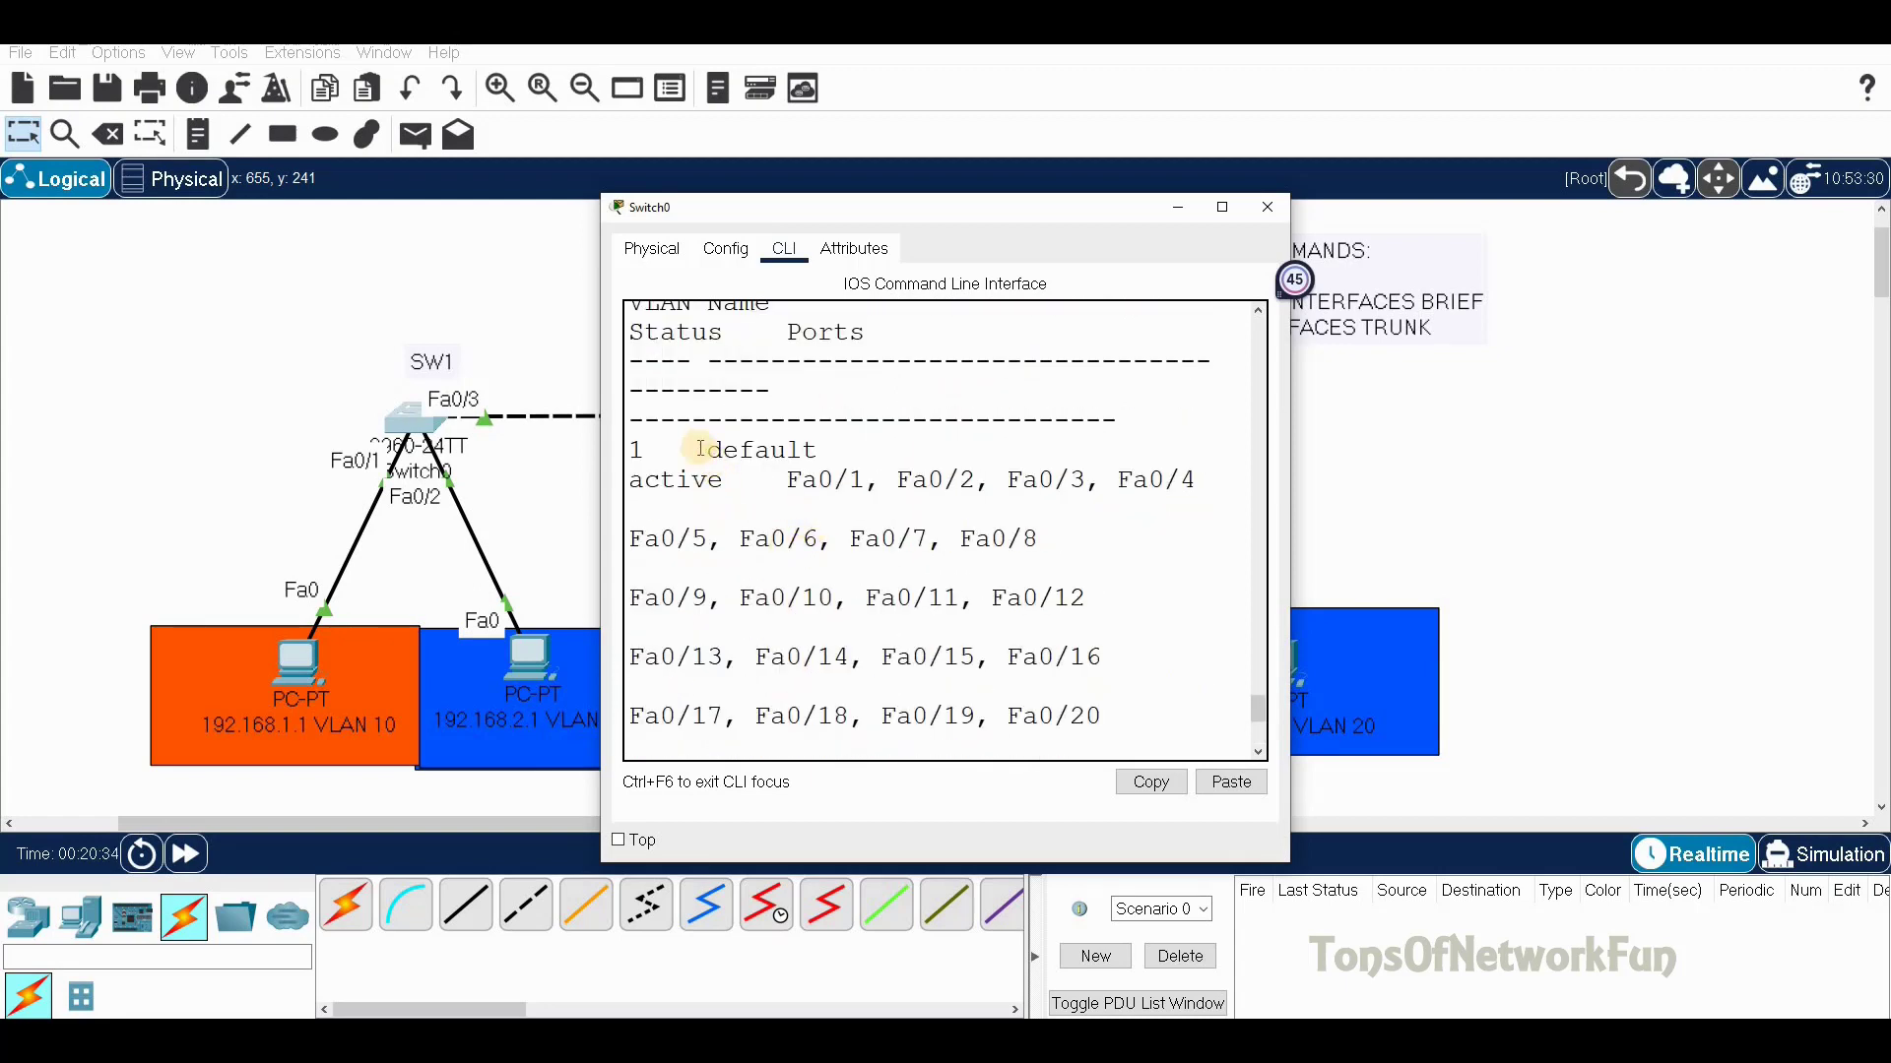
scroll(678, 444, down, 1)
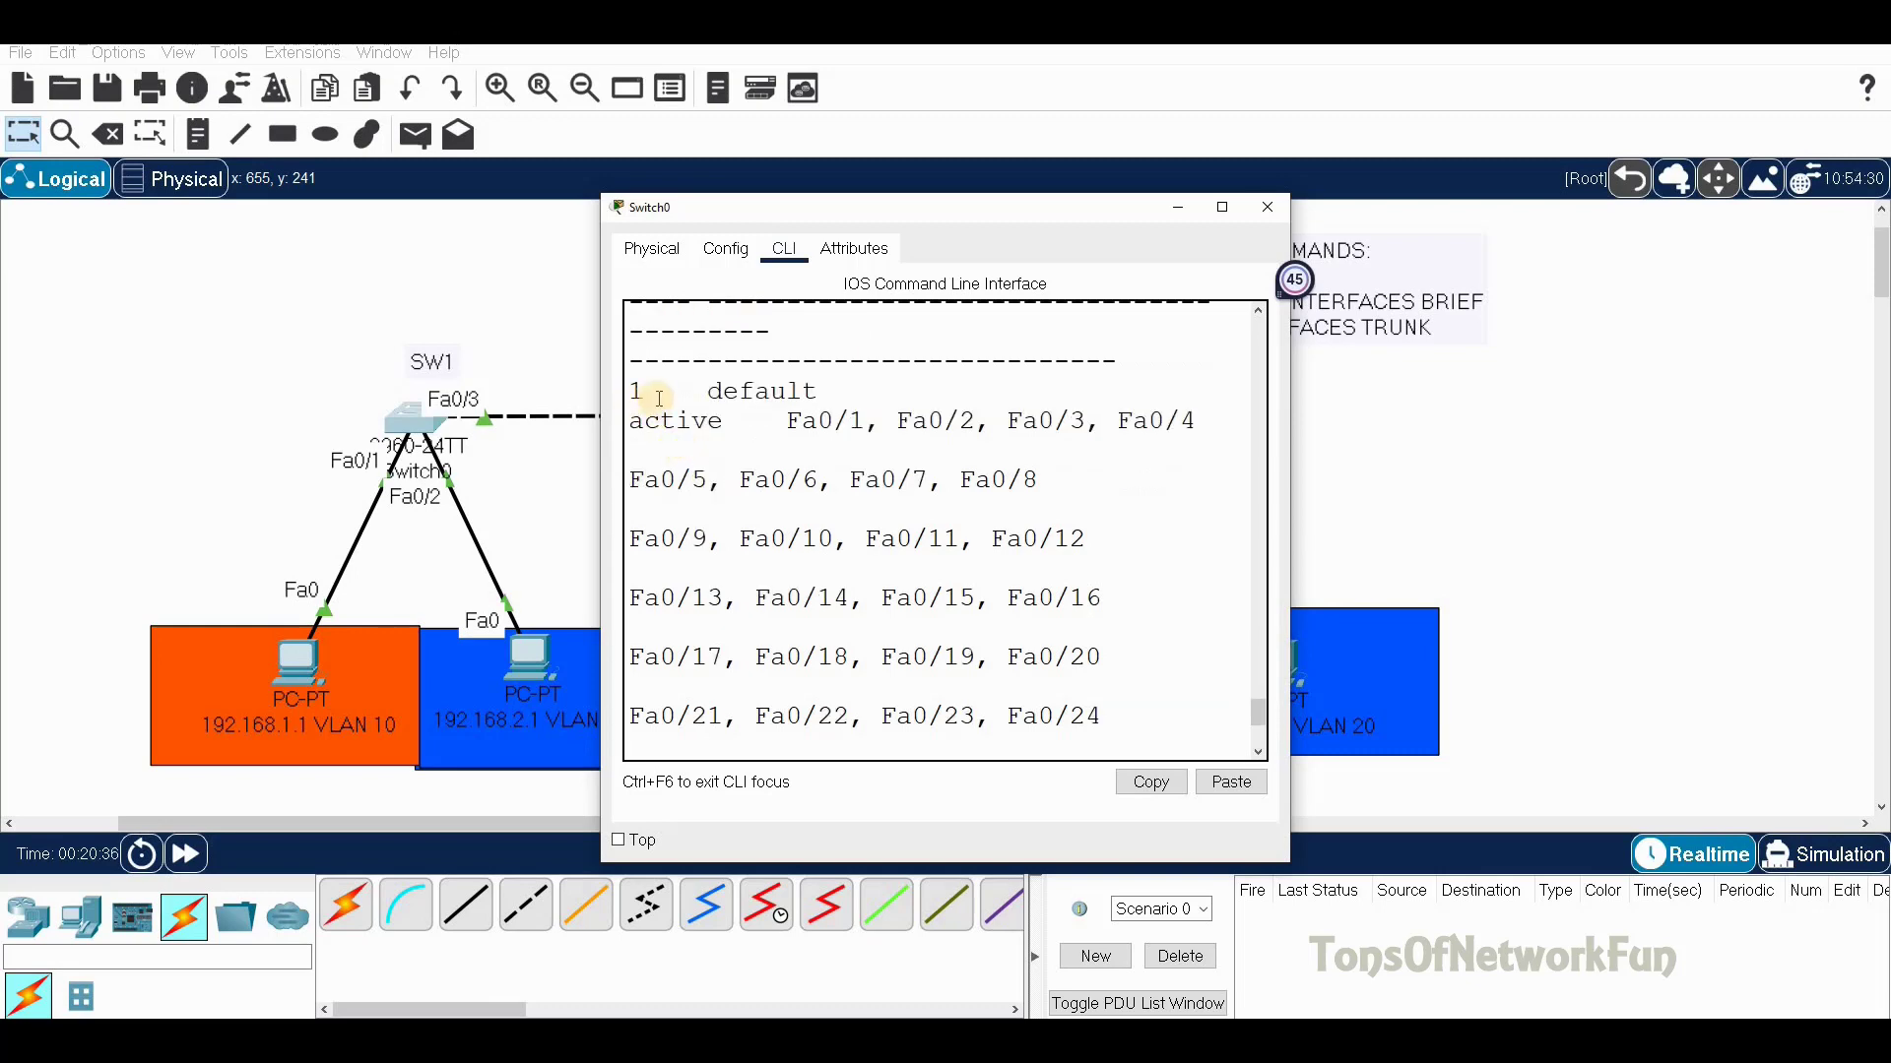
scroll(662, 400, up, 1)
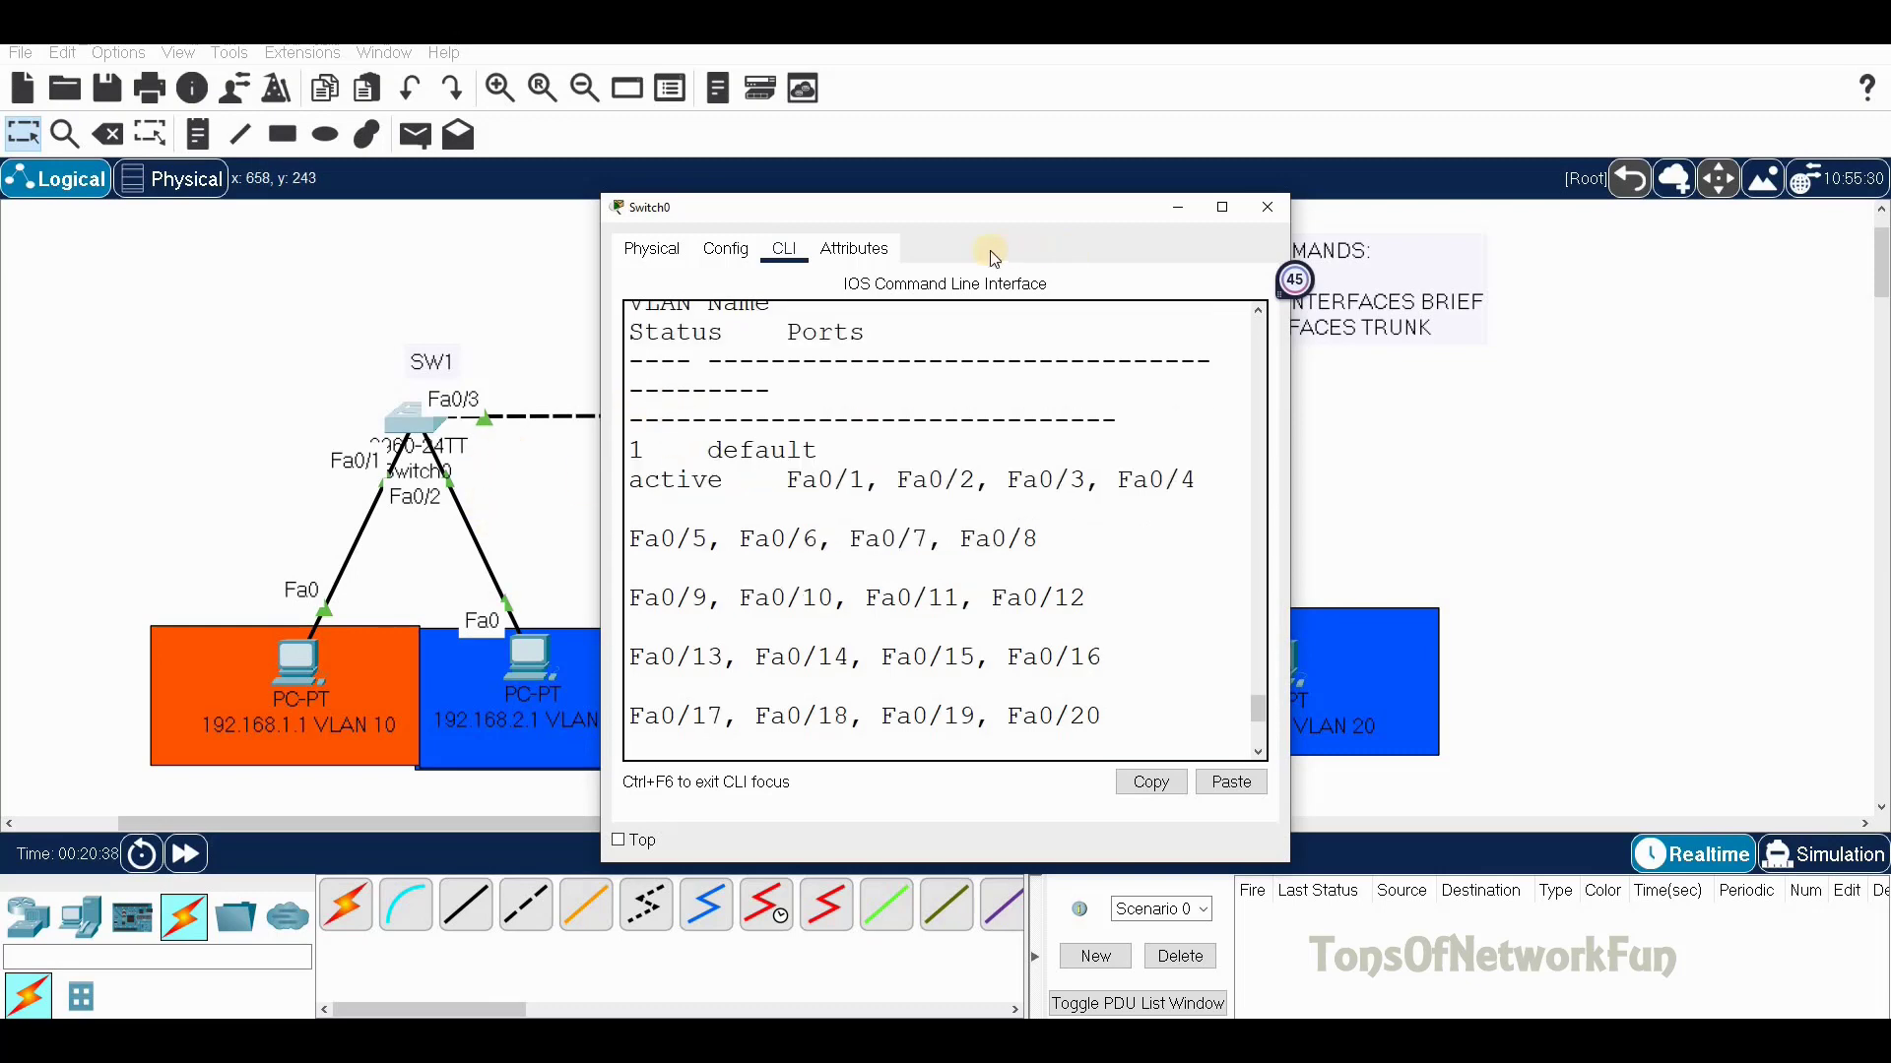
drag(979, 204, 1330, 206)
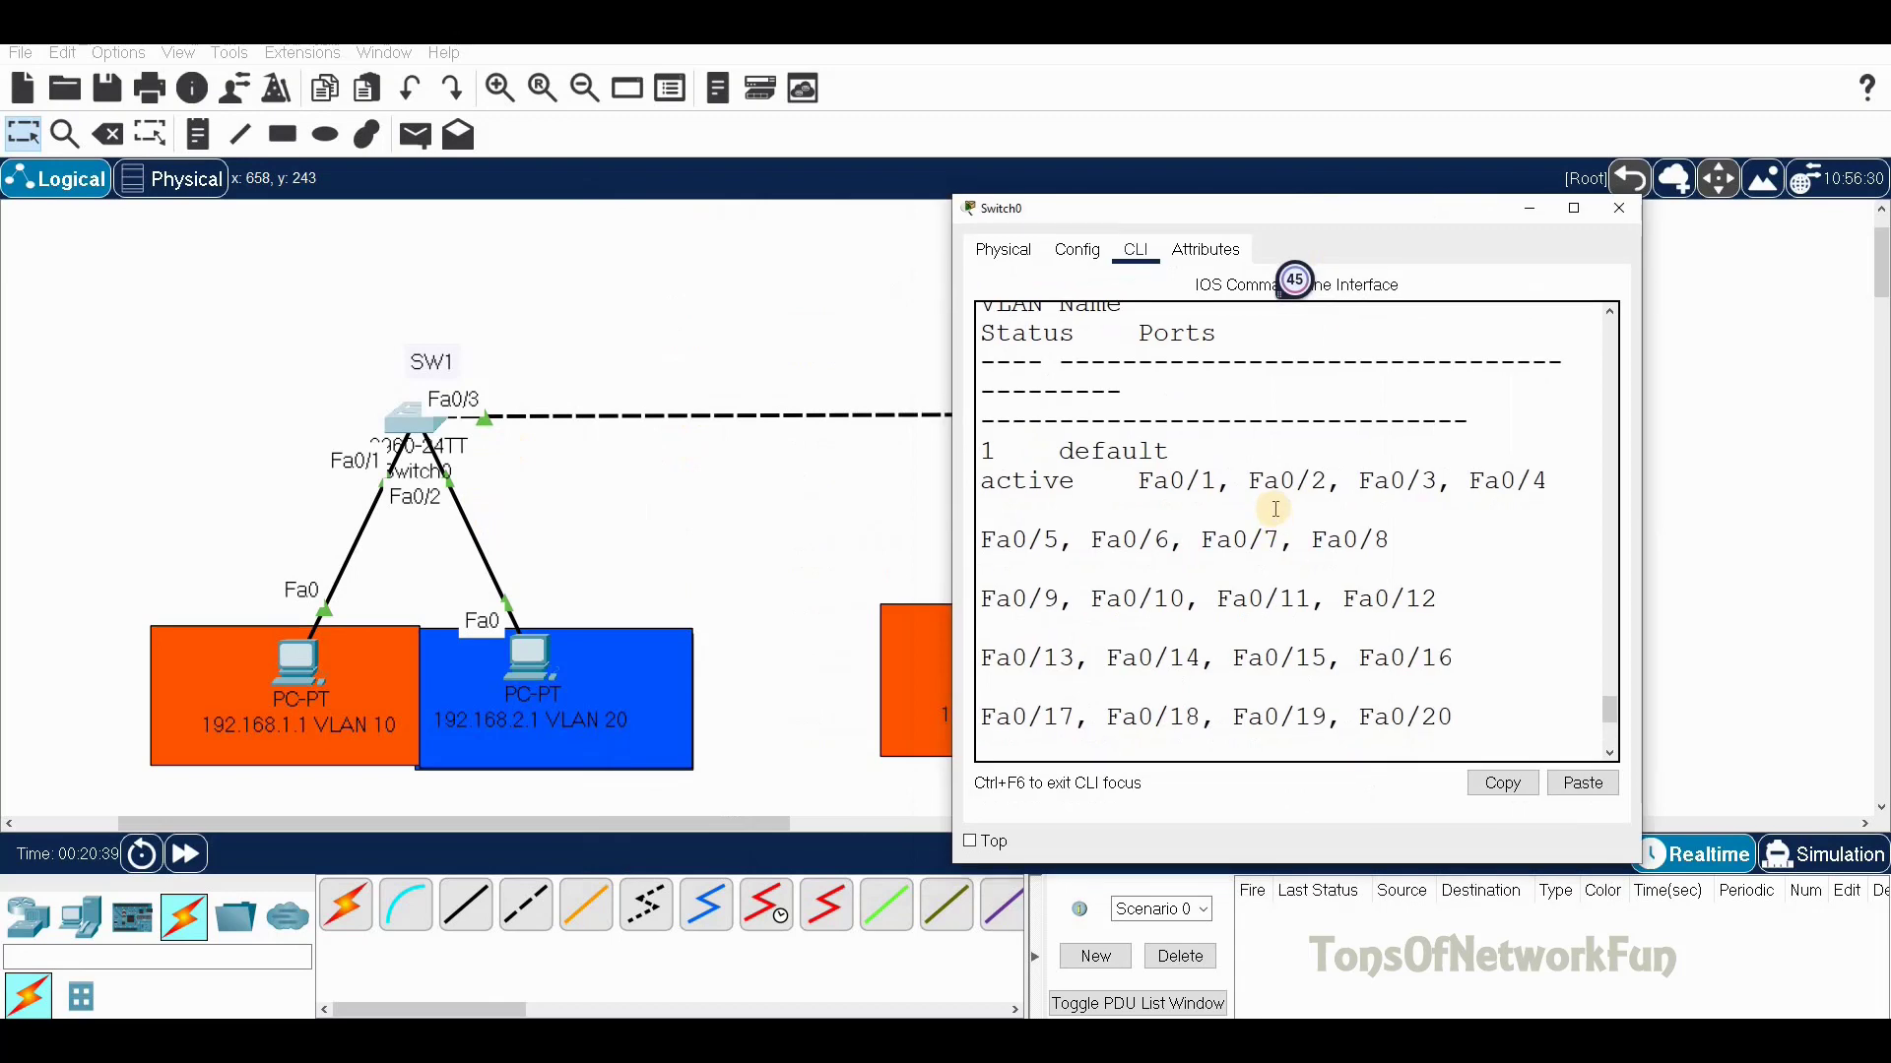
scroll(1276, 506, down, 2)
scroll(1275, 506, down, 4)
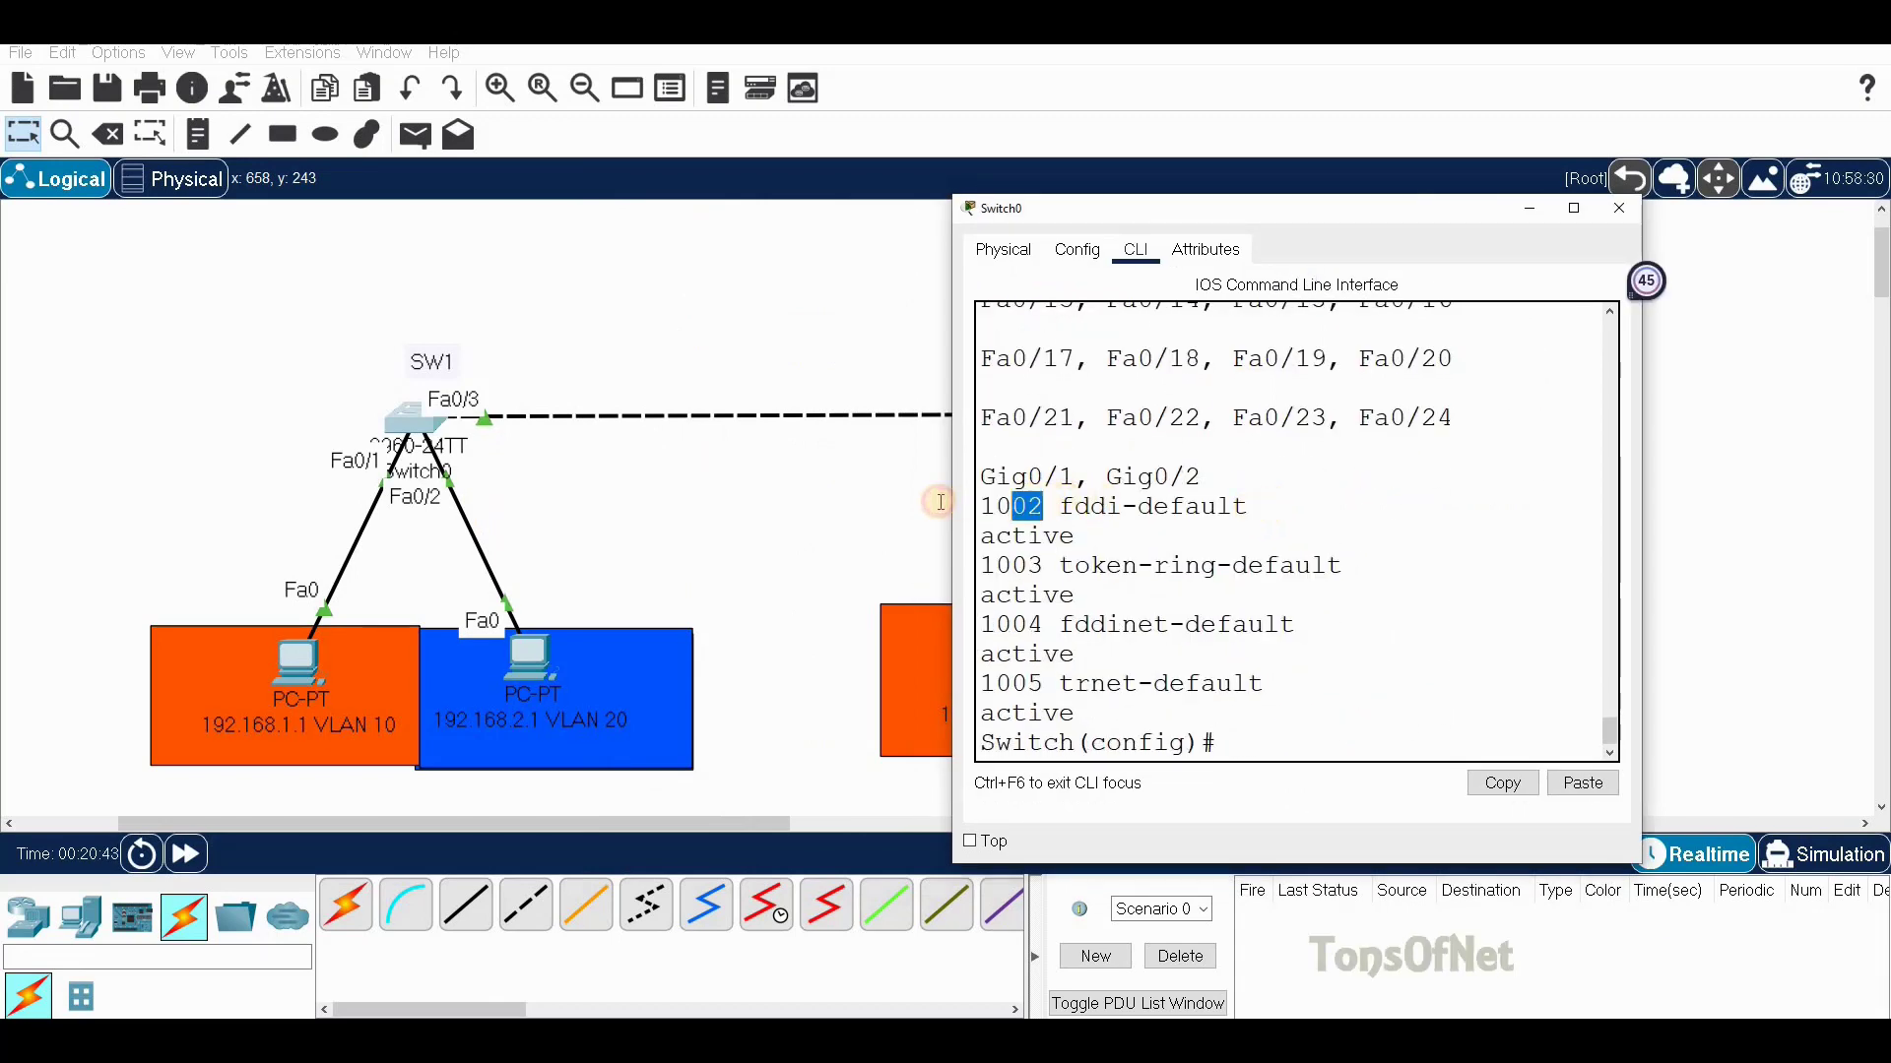
double_click(1012, 506)
double_click(1014, 565)
double_click(1014, 624)
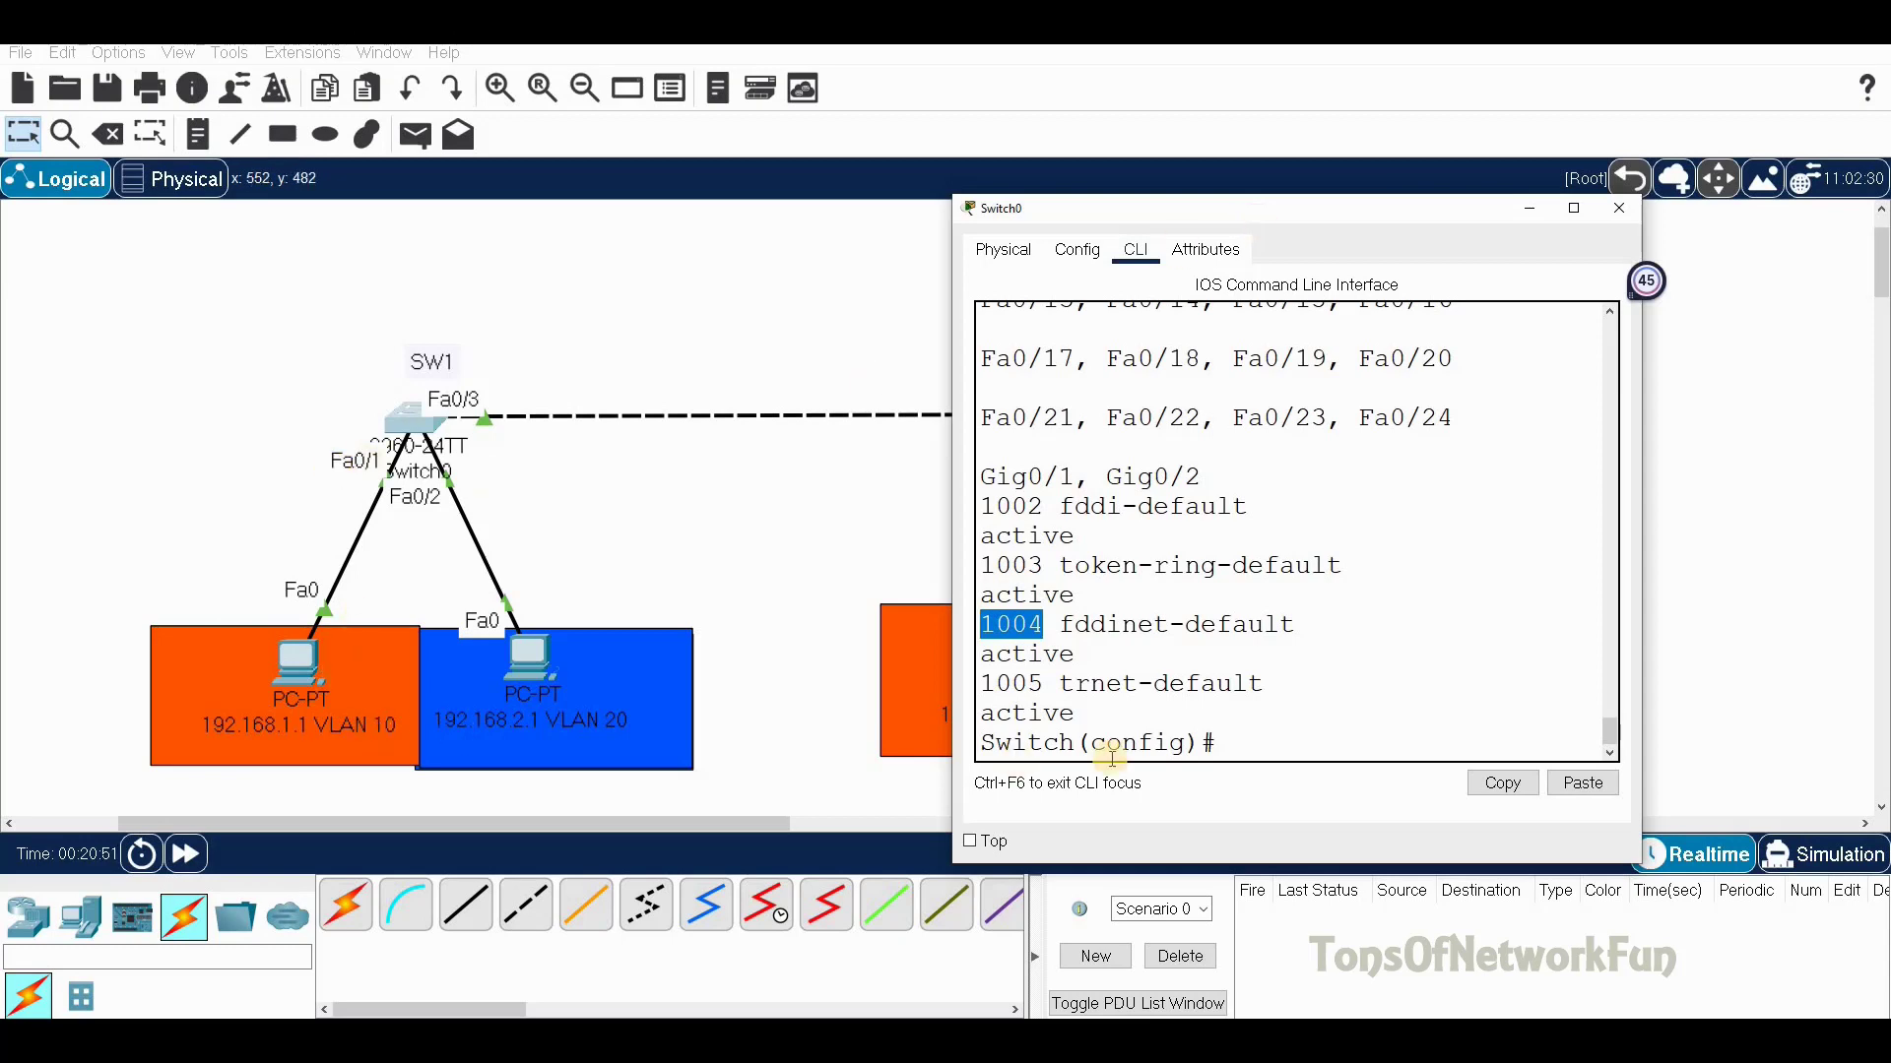
Create VLAN 10 and VLAN 20 on SW1
click(1246, 736)
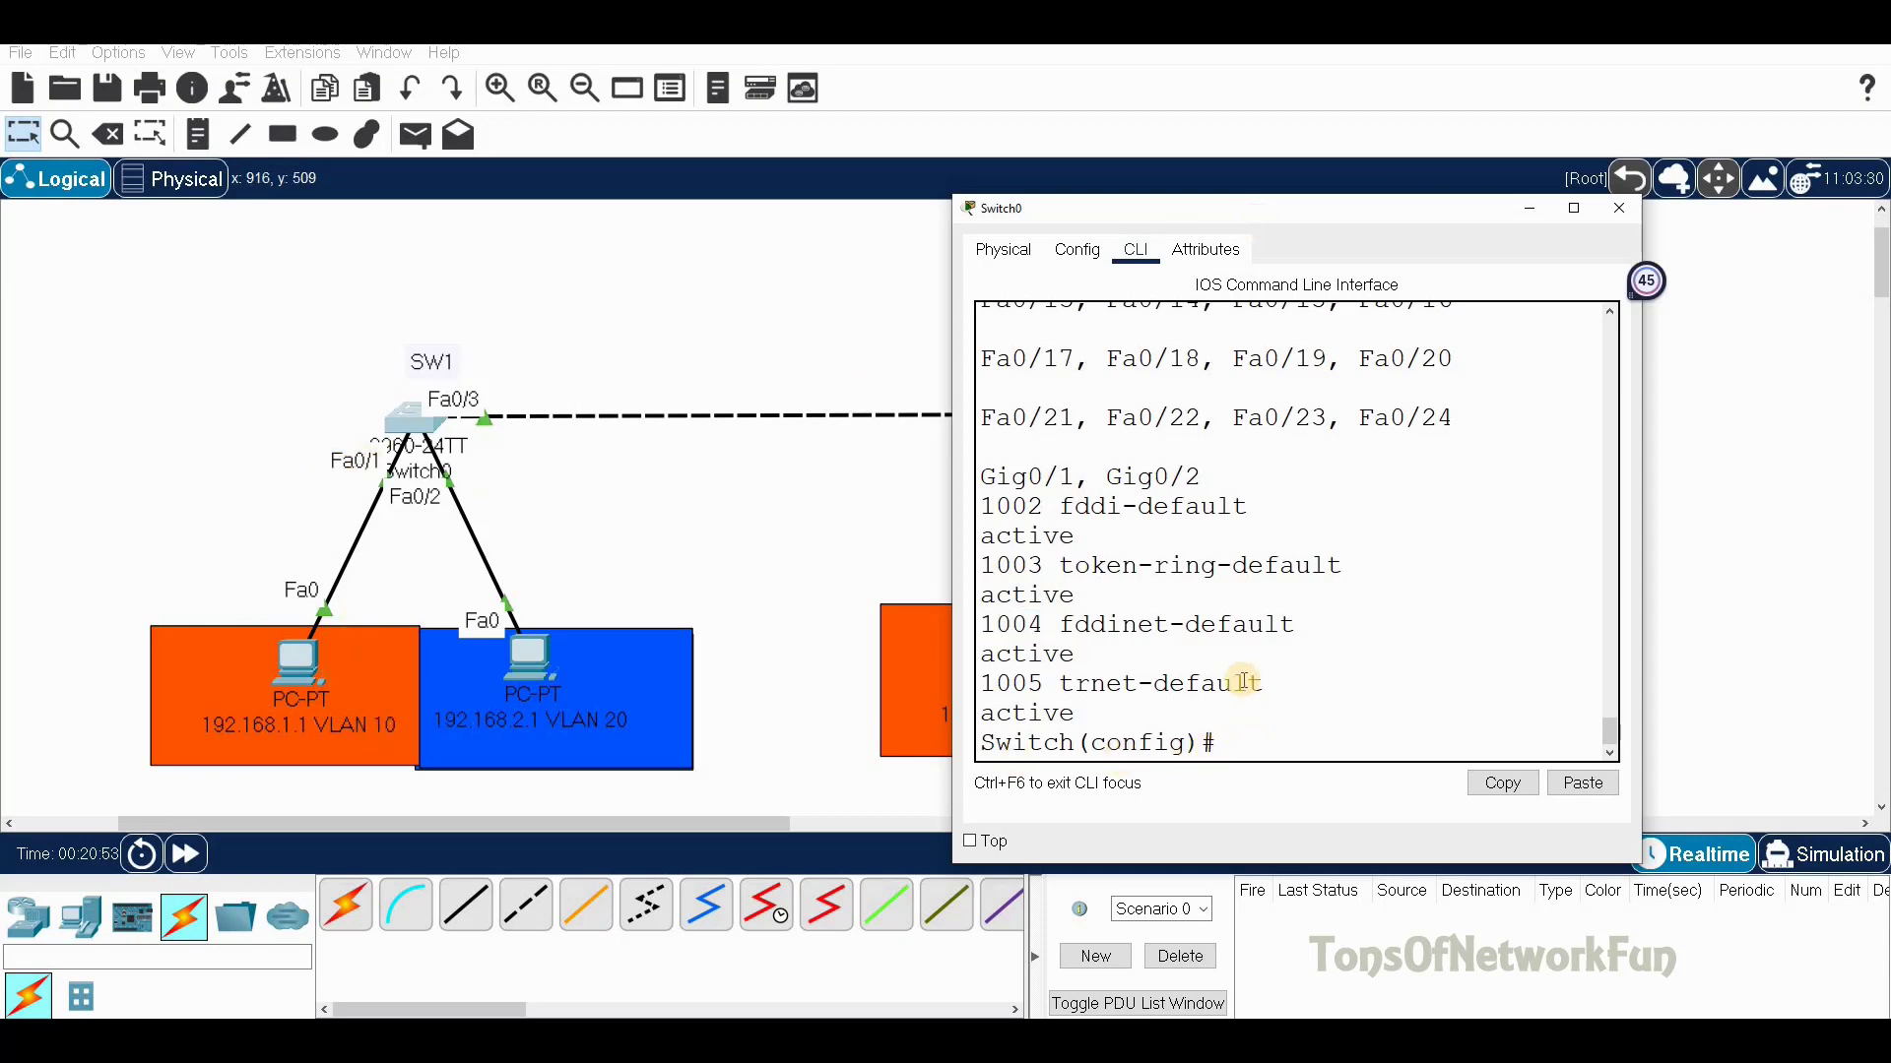
text(vlan 10)
key(Return)
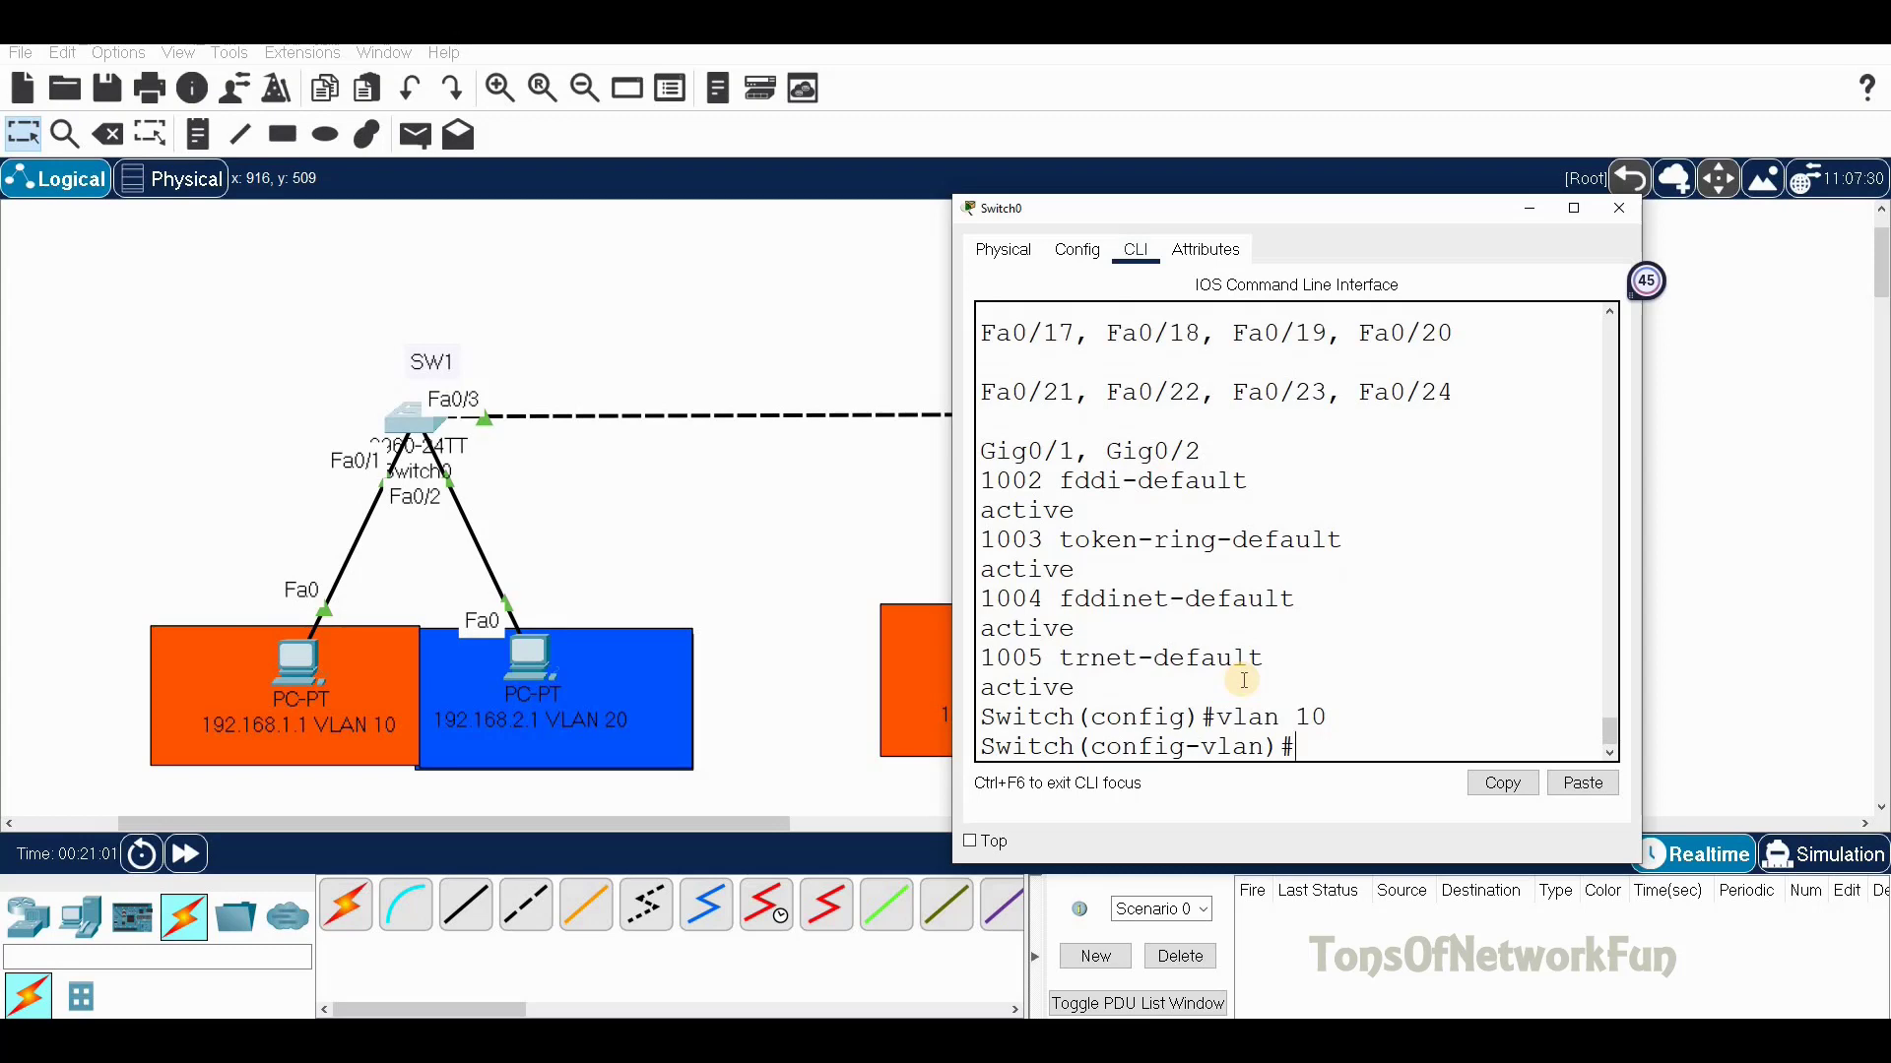
text(vlan 20)
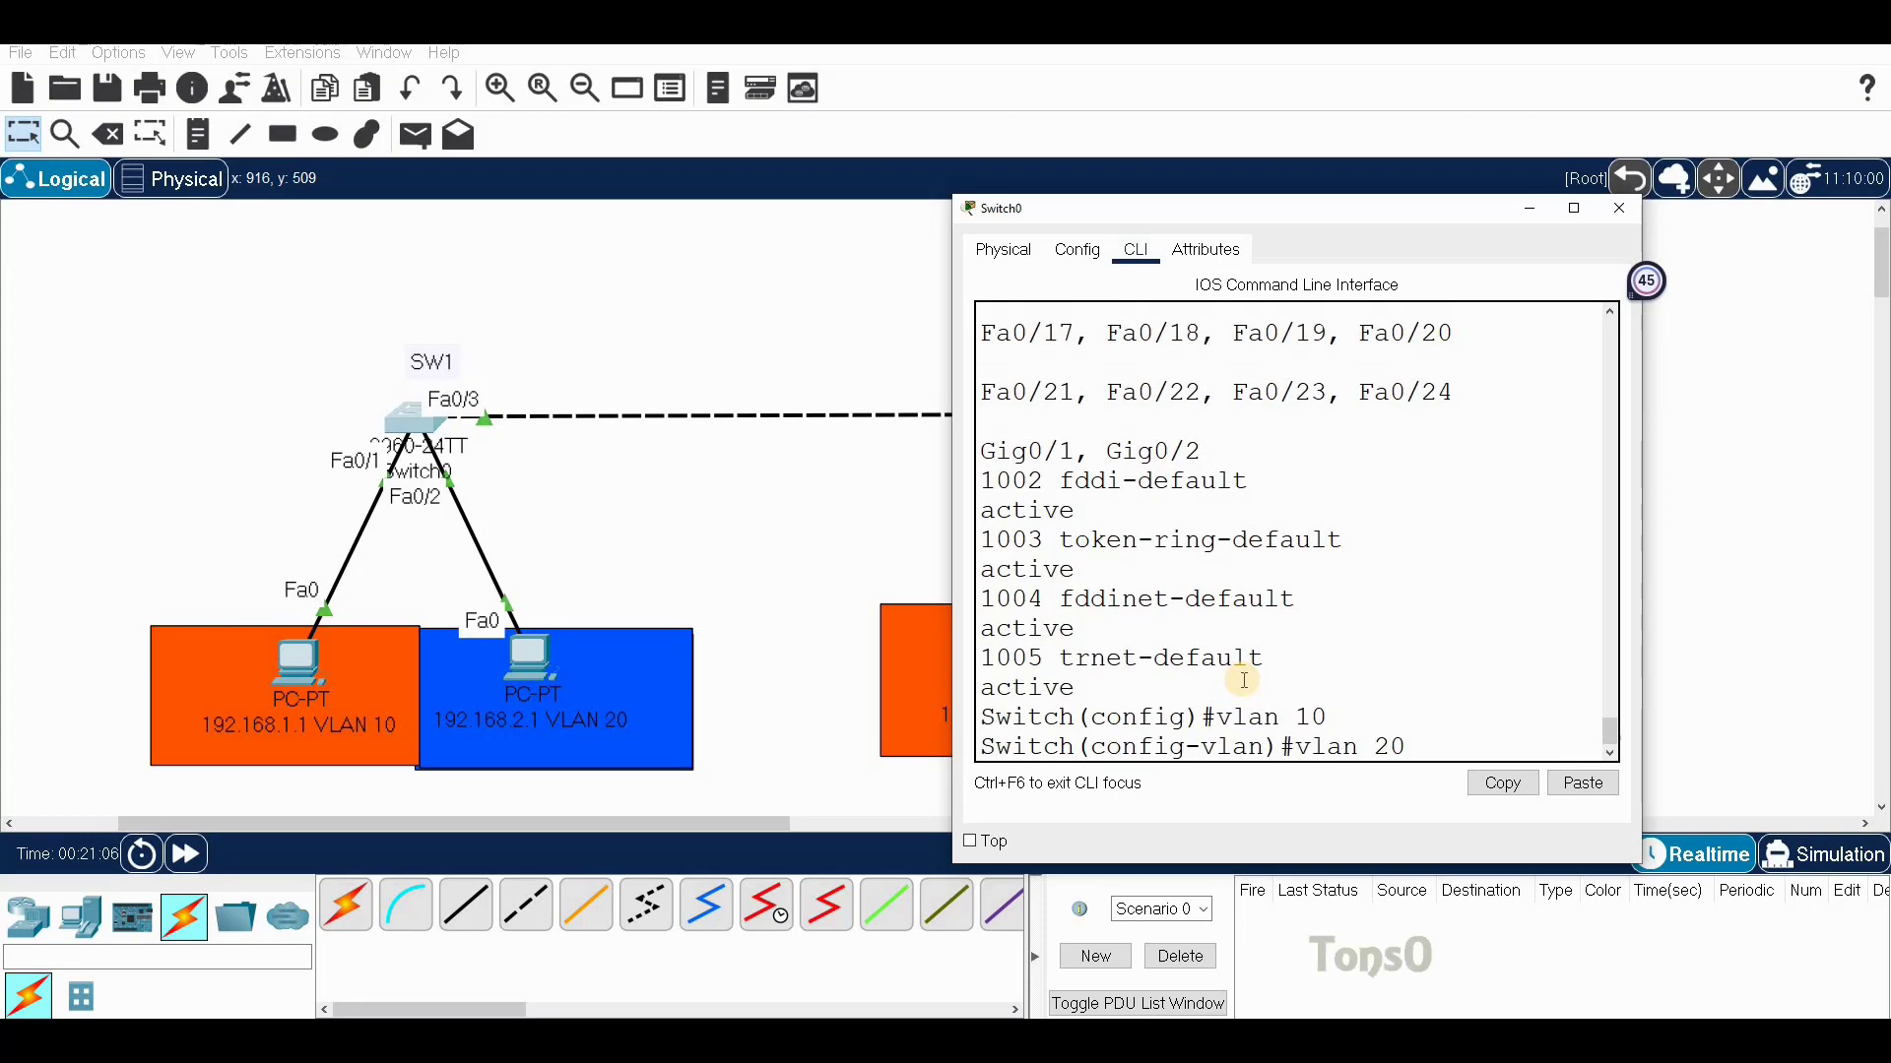
key(Return)
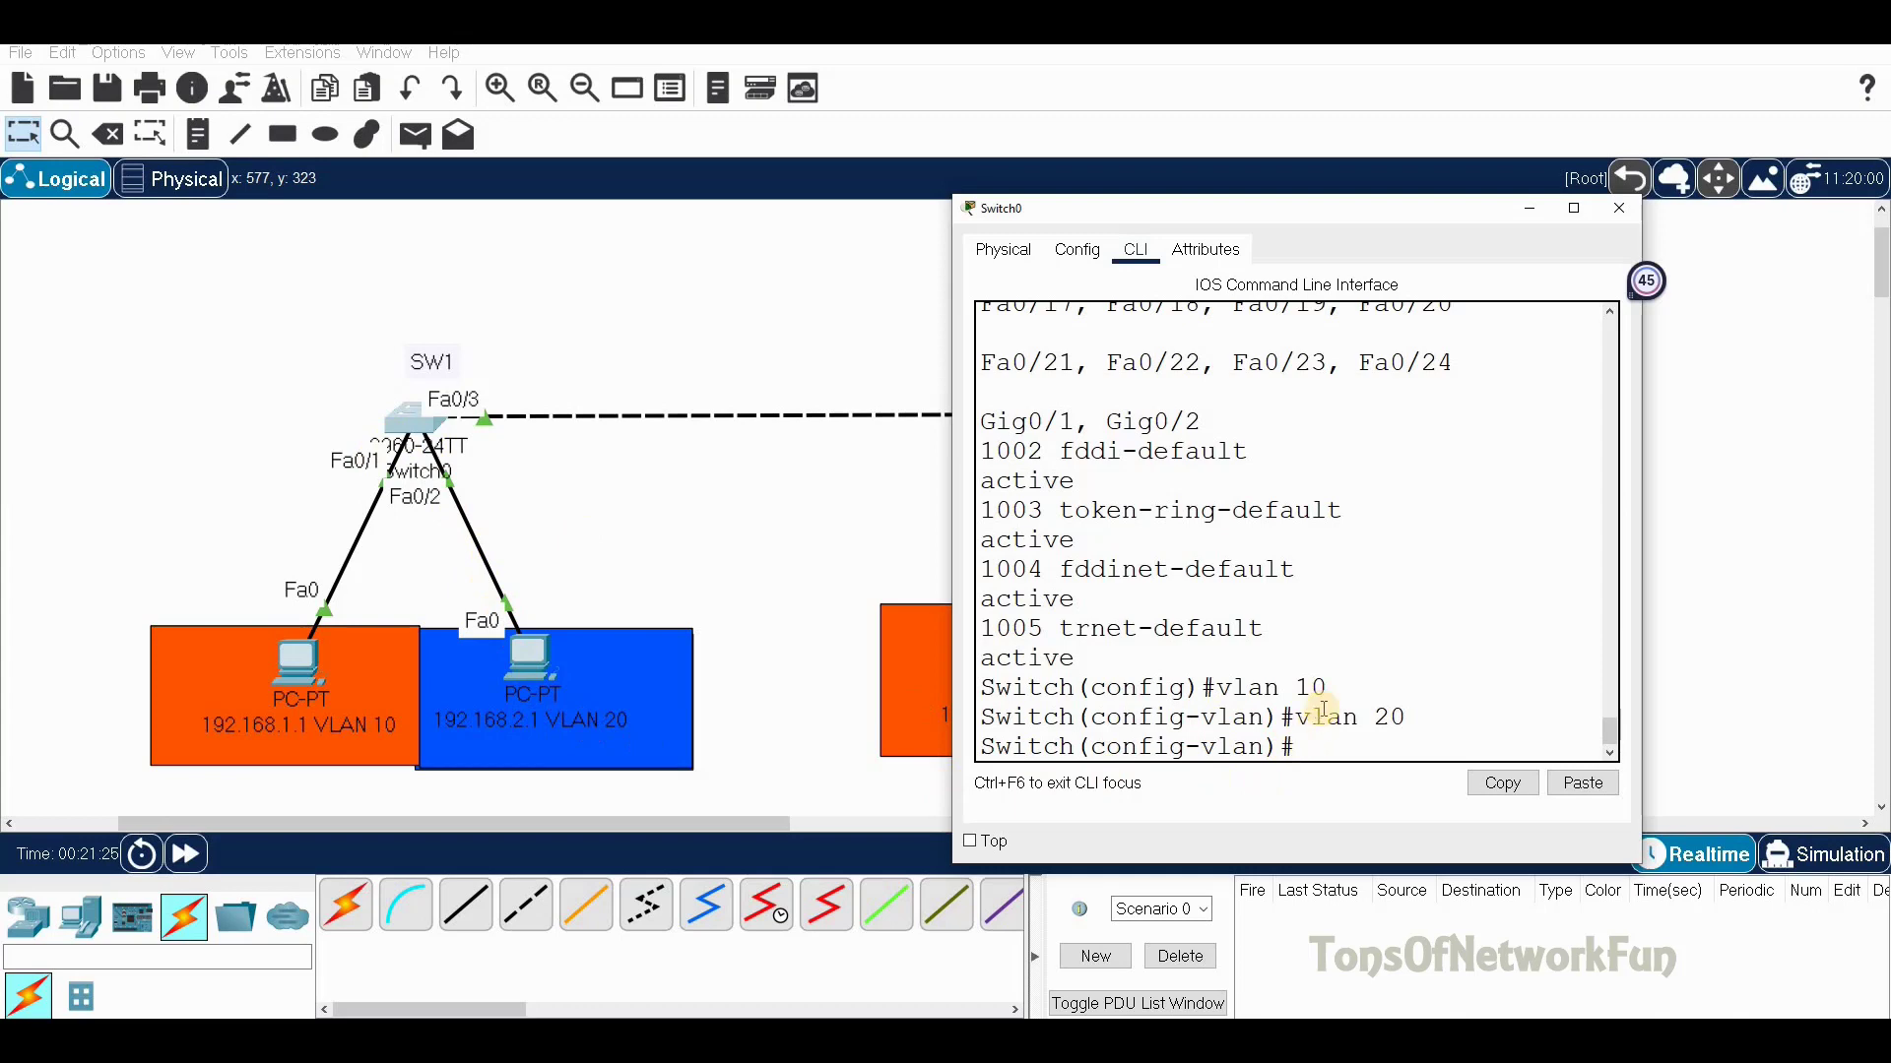
Set interface f0/1 on SW1 to switchport access mode
text(int f0/1)
key(Return)
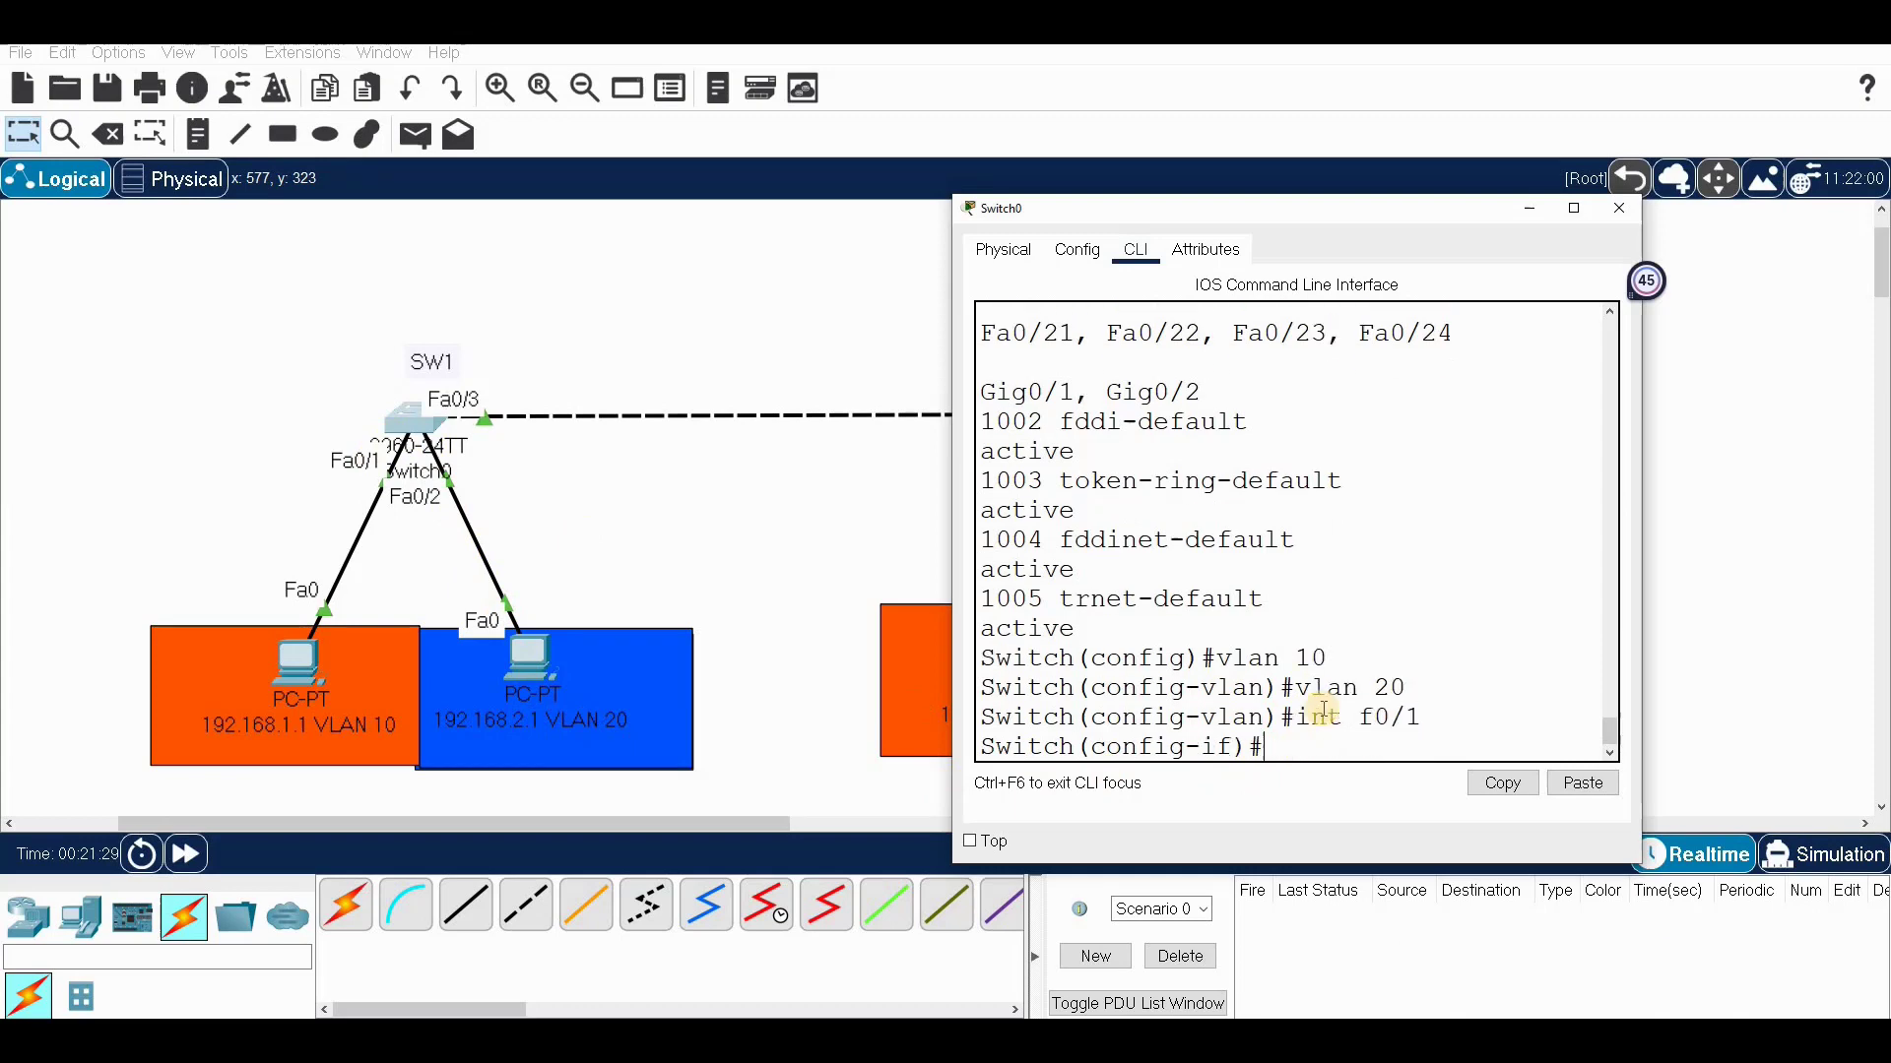
text(sw)
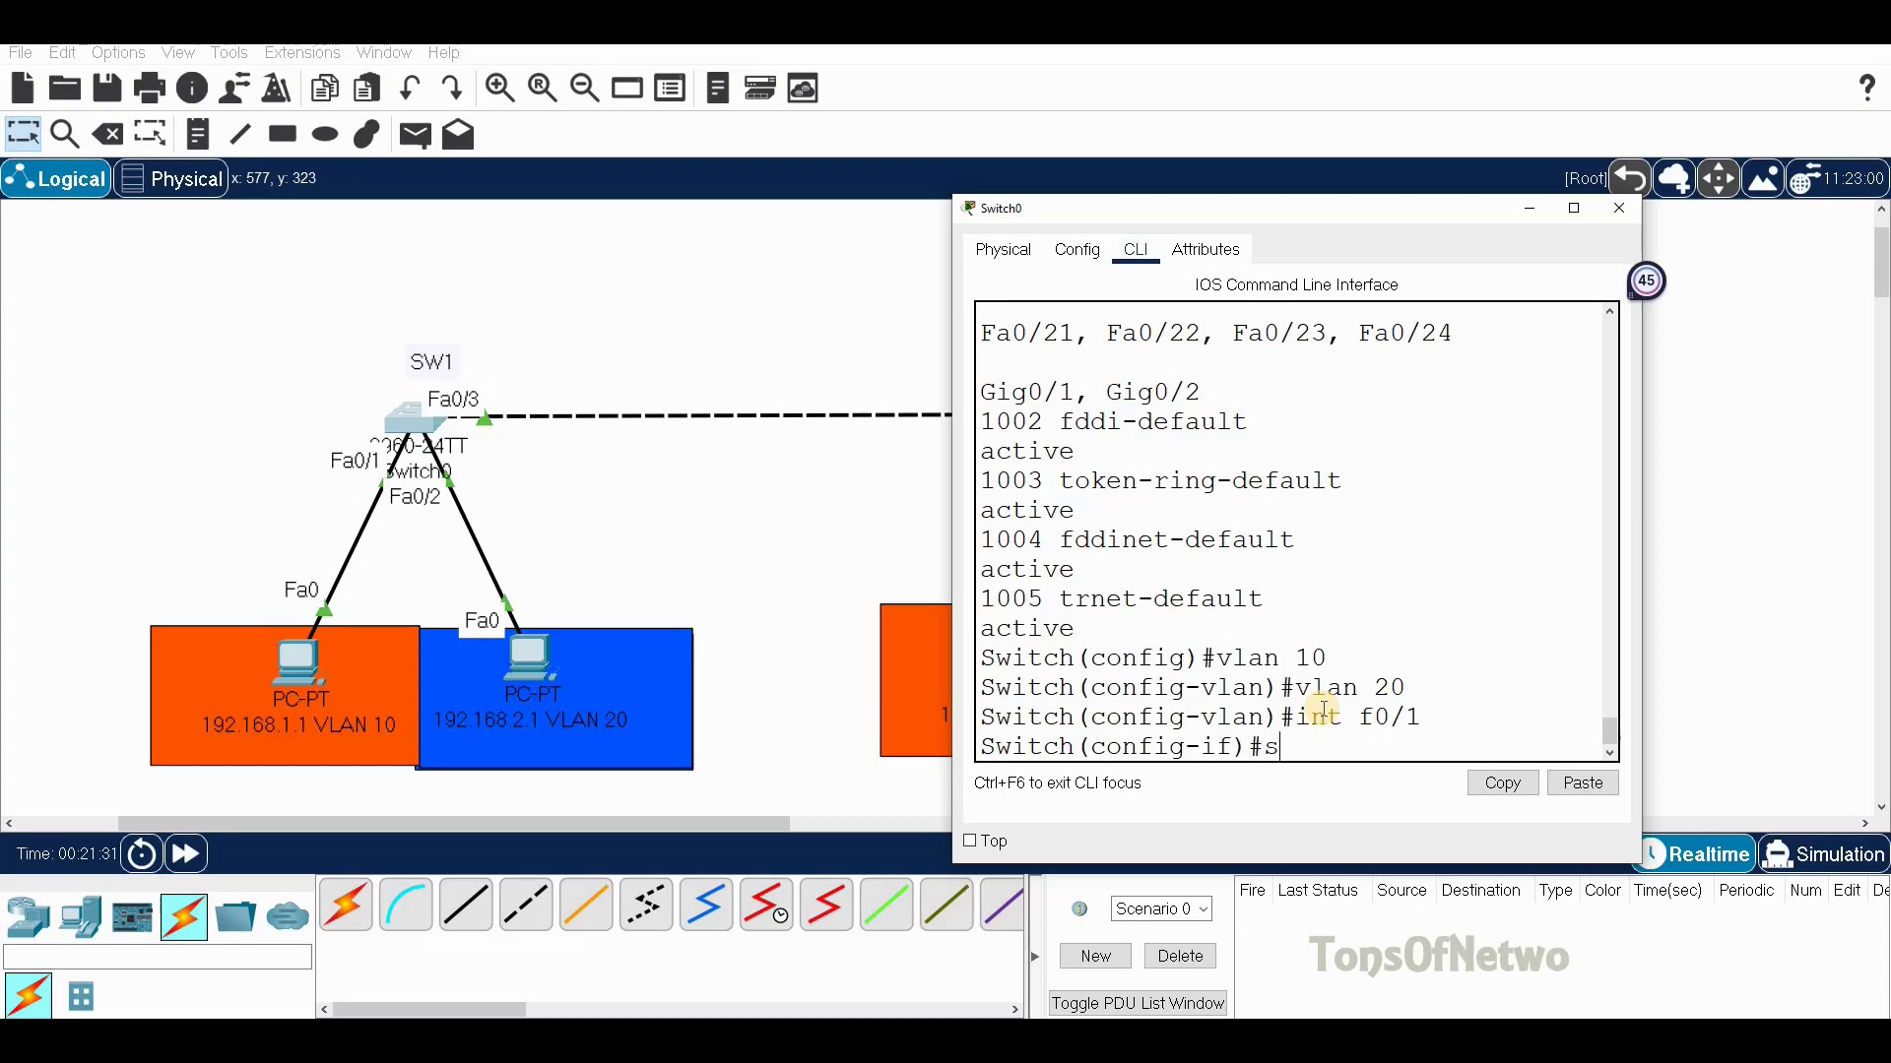
key(Tab)
text(m)
key(Tab)
text(ac)
key(Tab)
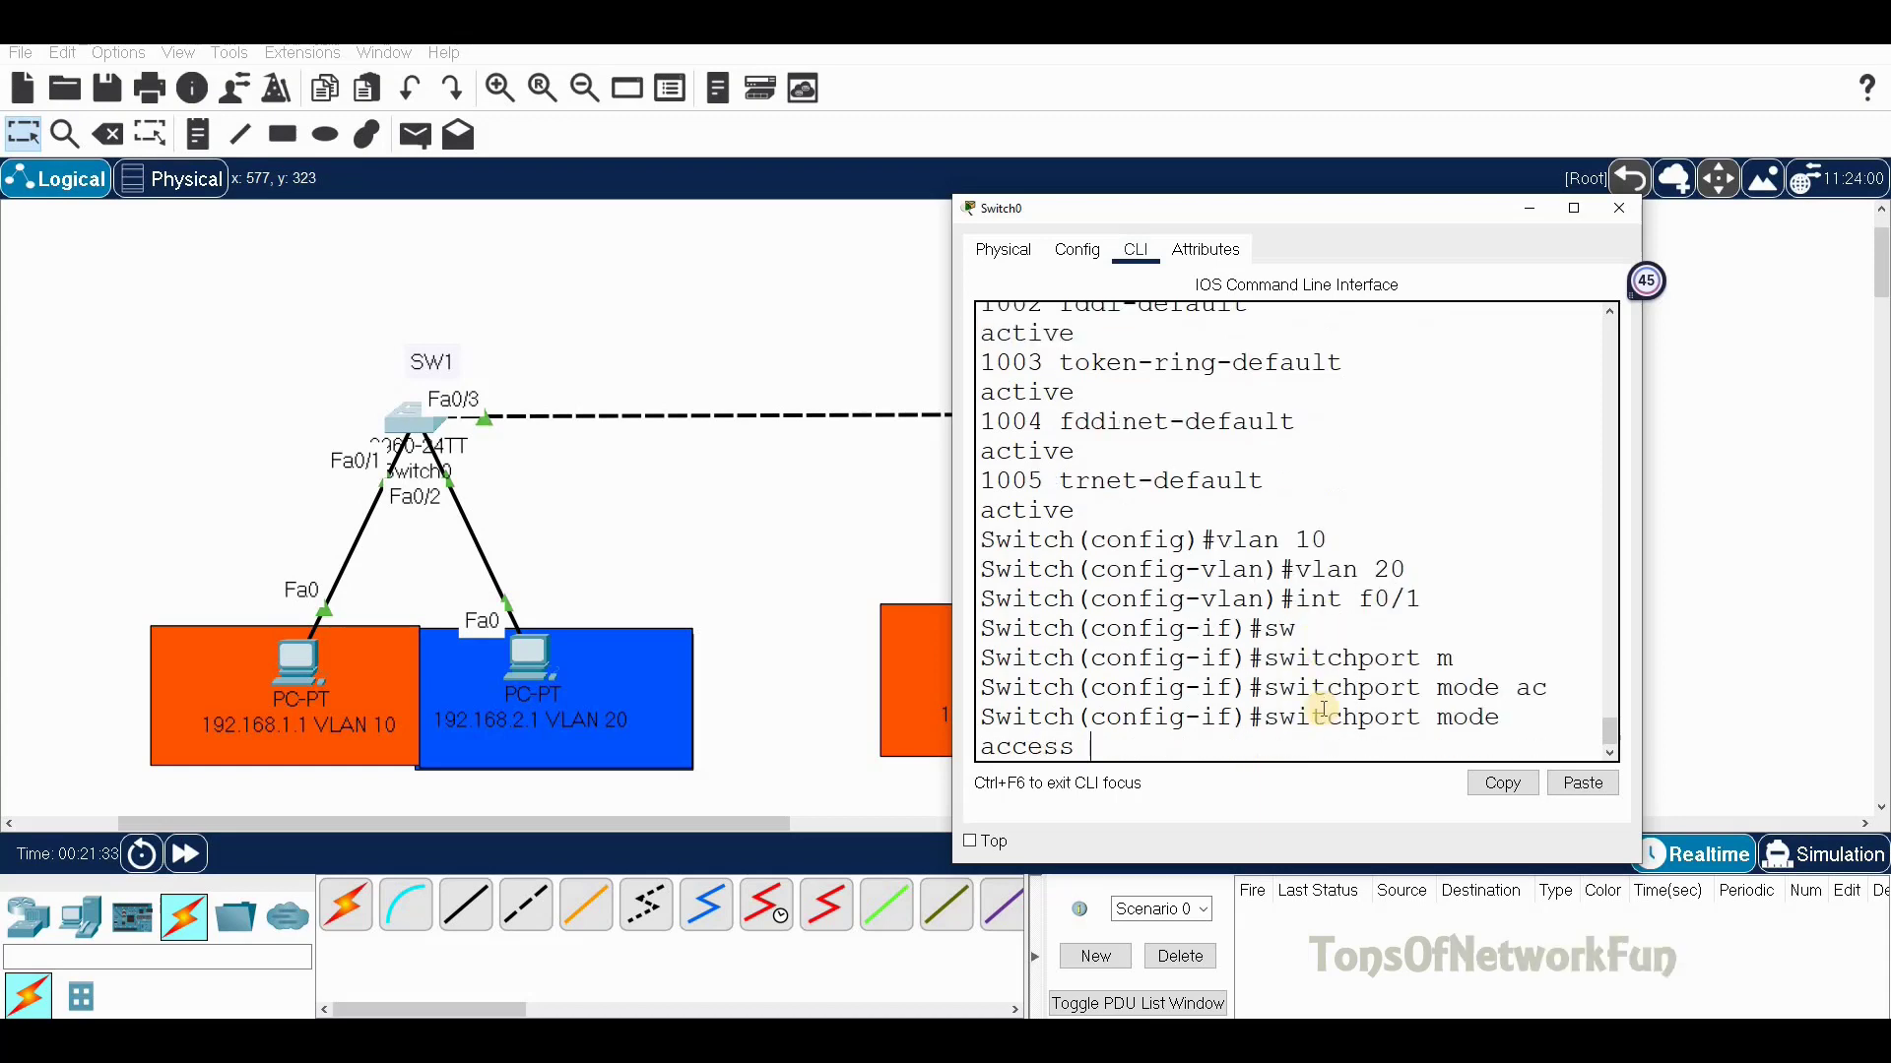
key(Return)
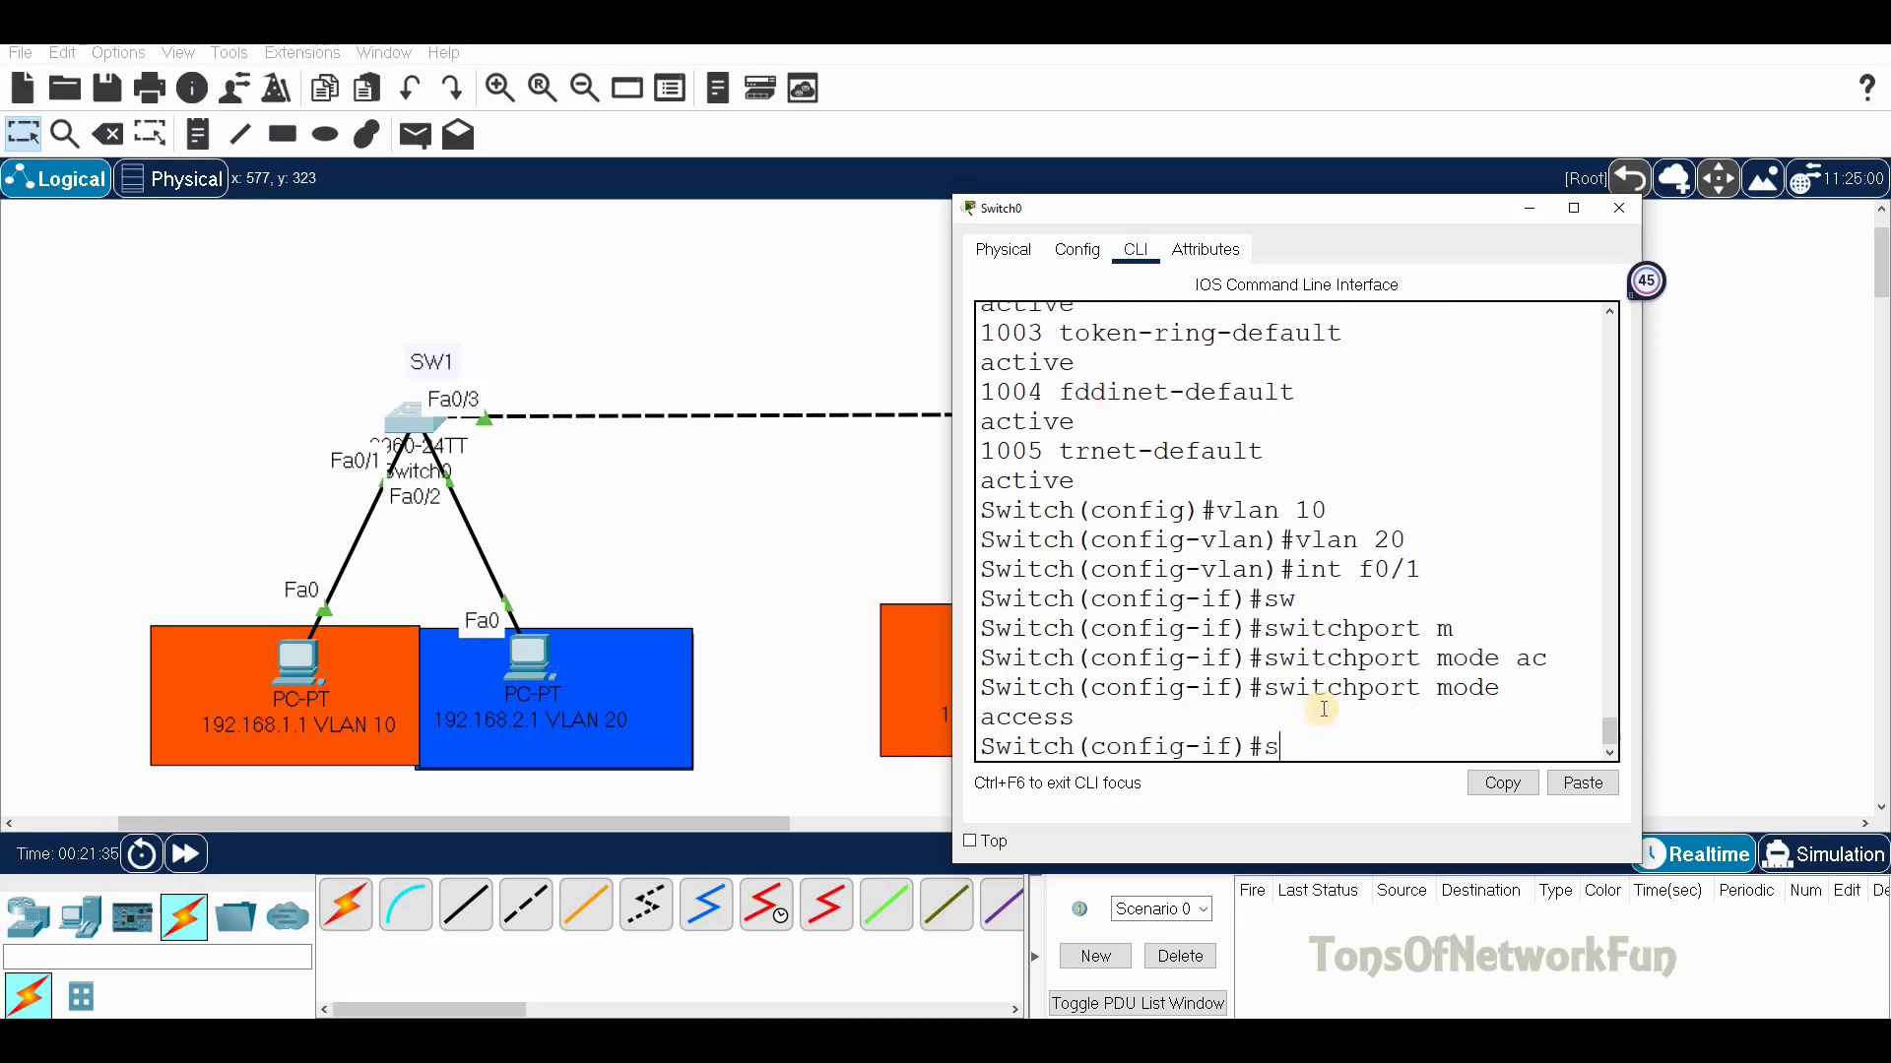
Assign interface f0/1 to access VLAN 10 and return to global configuration mode
text(sw)
key(Tab)
text(ac)
key(Tab)
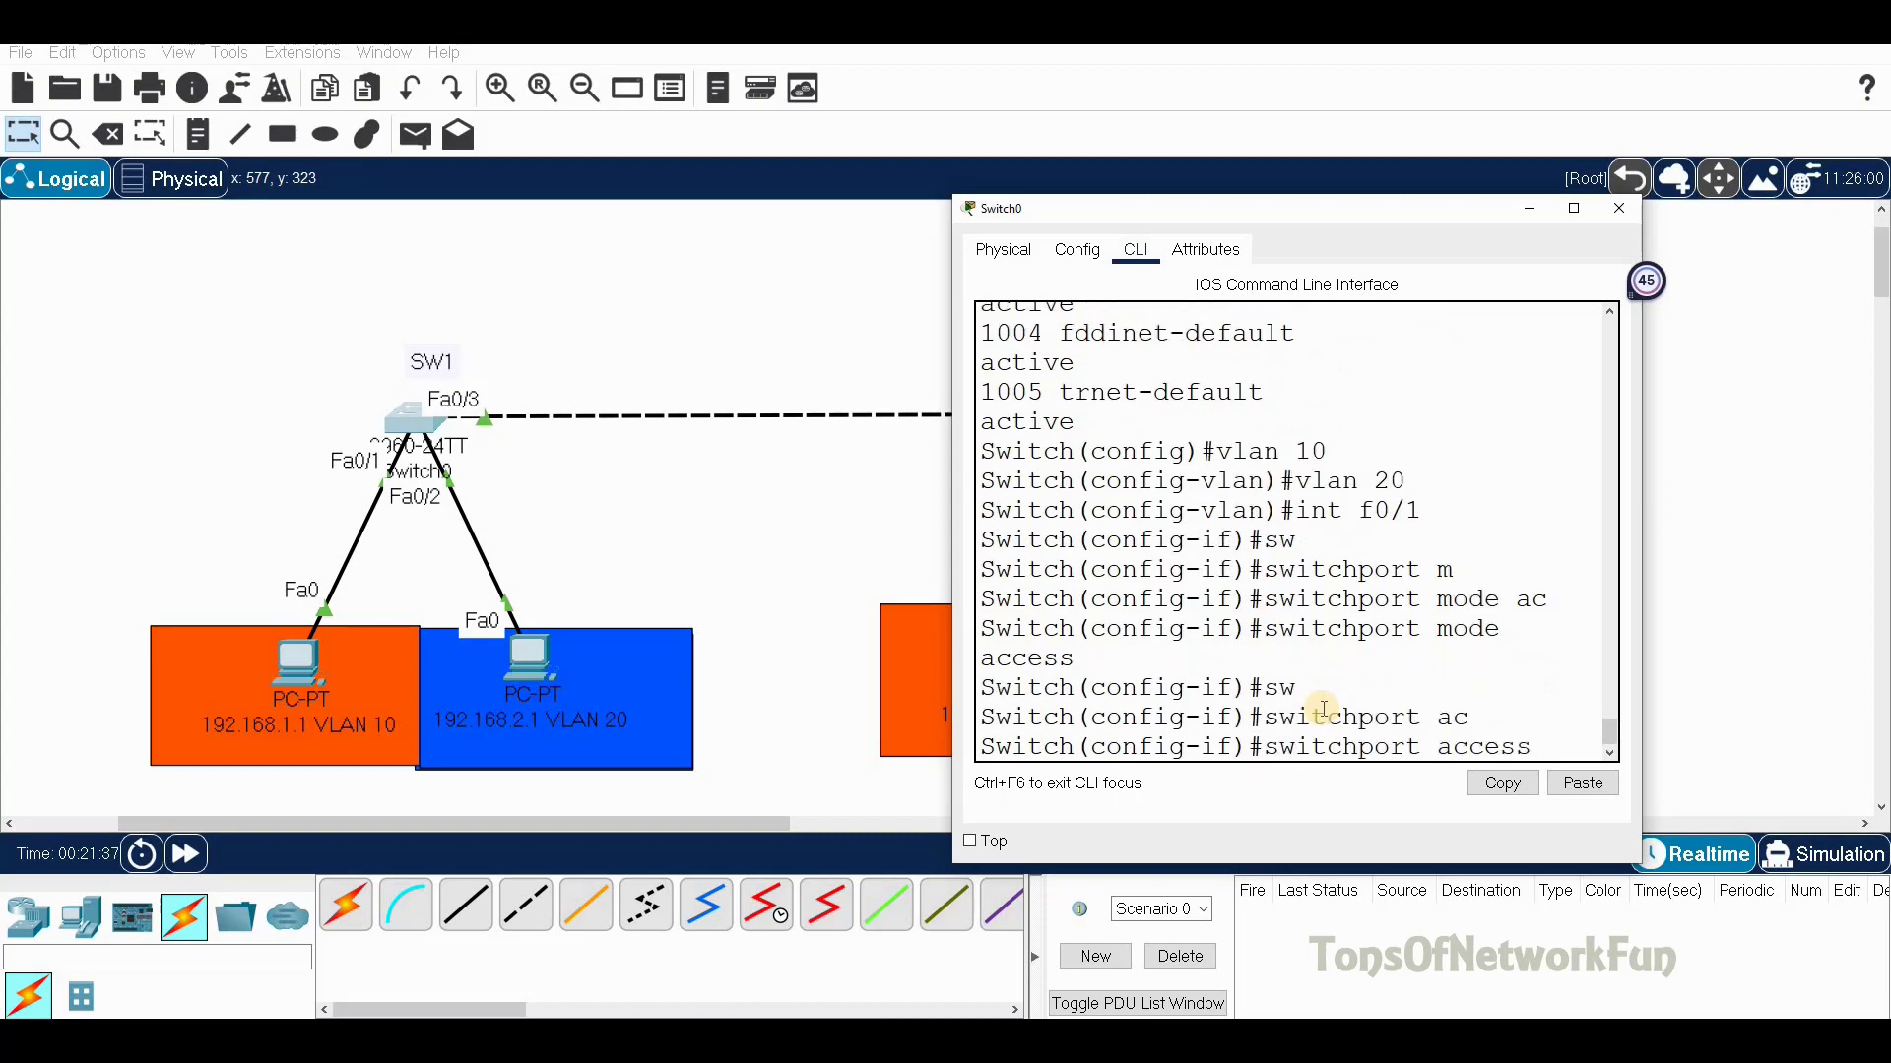
text(vlan 10)
key(Return)
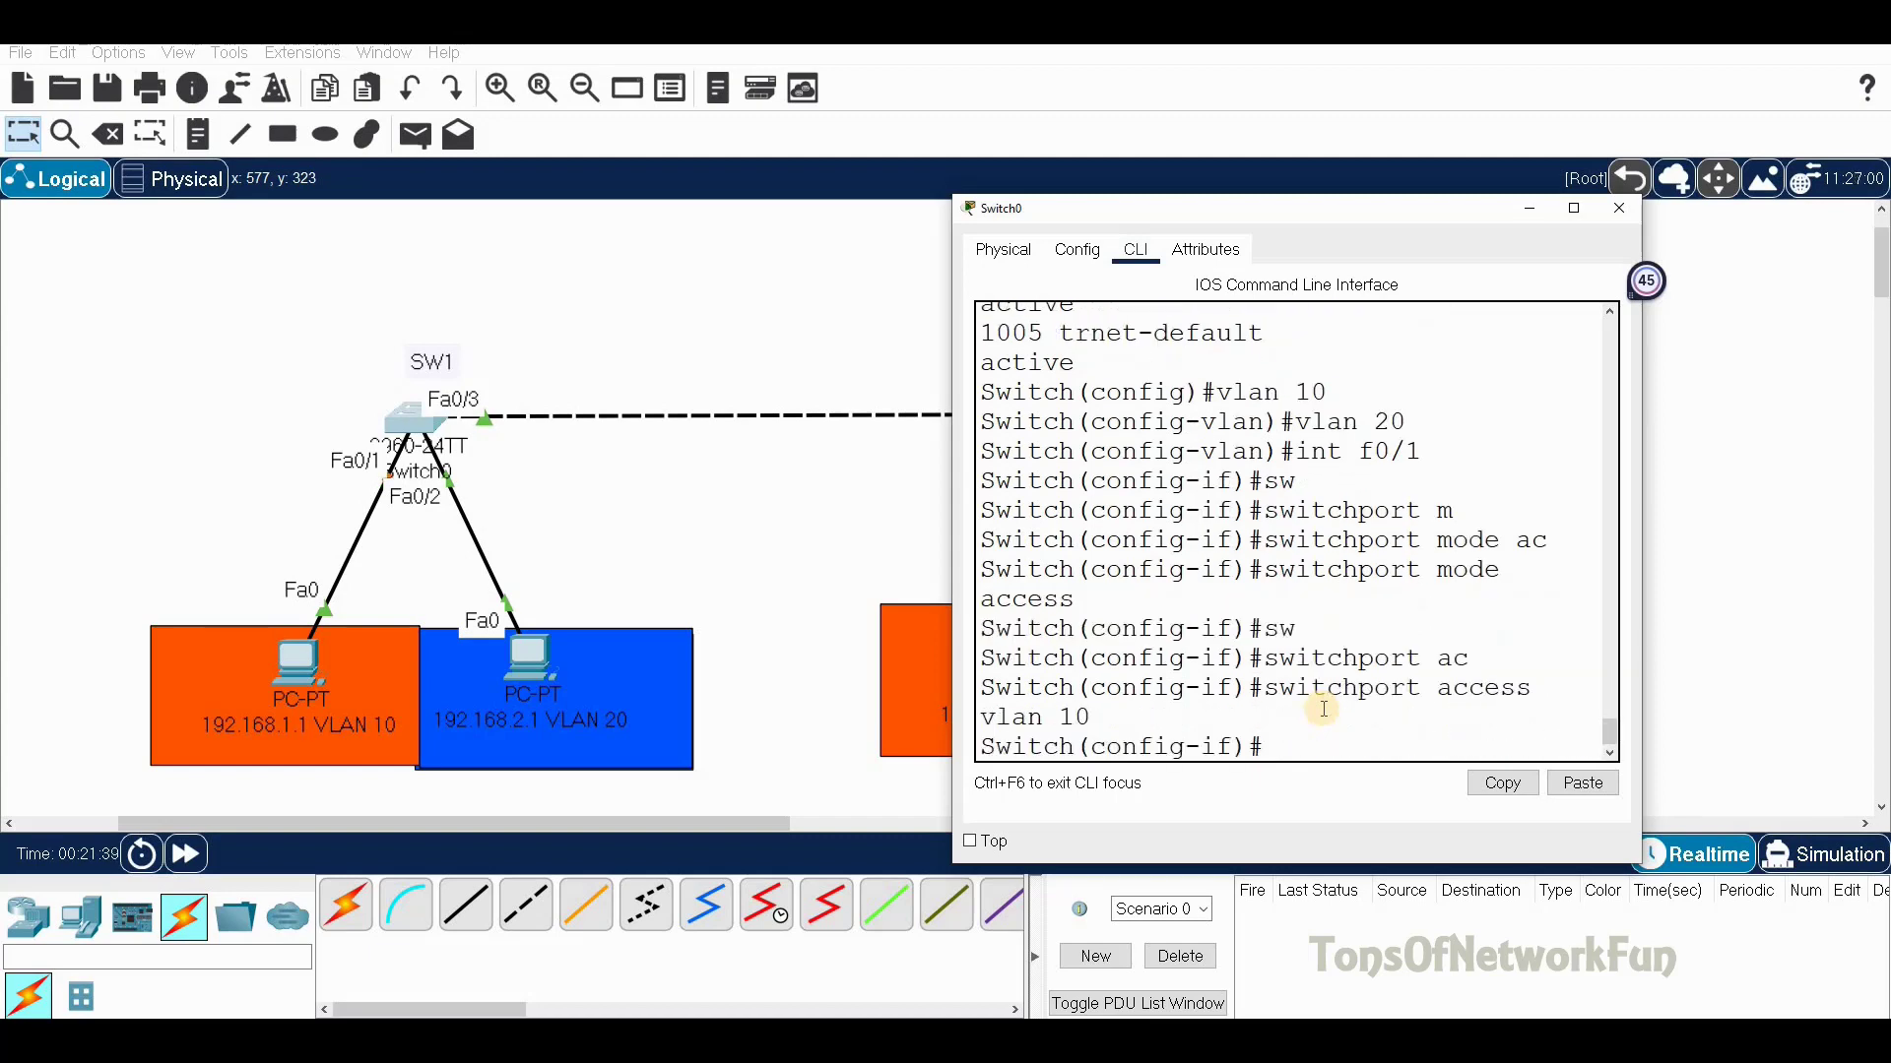
text(exit)
key(Return)
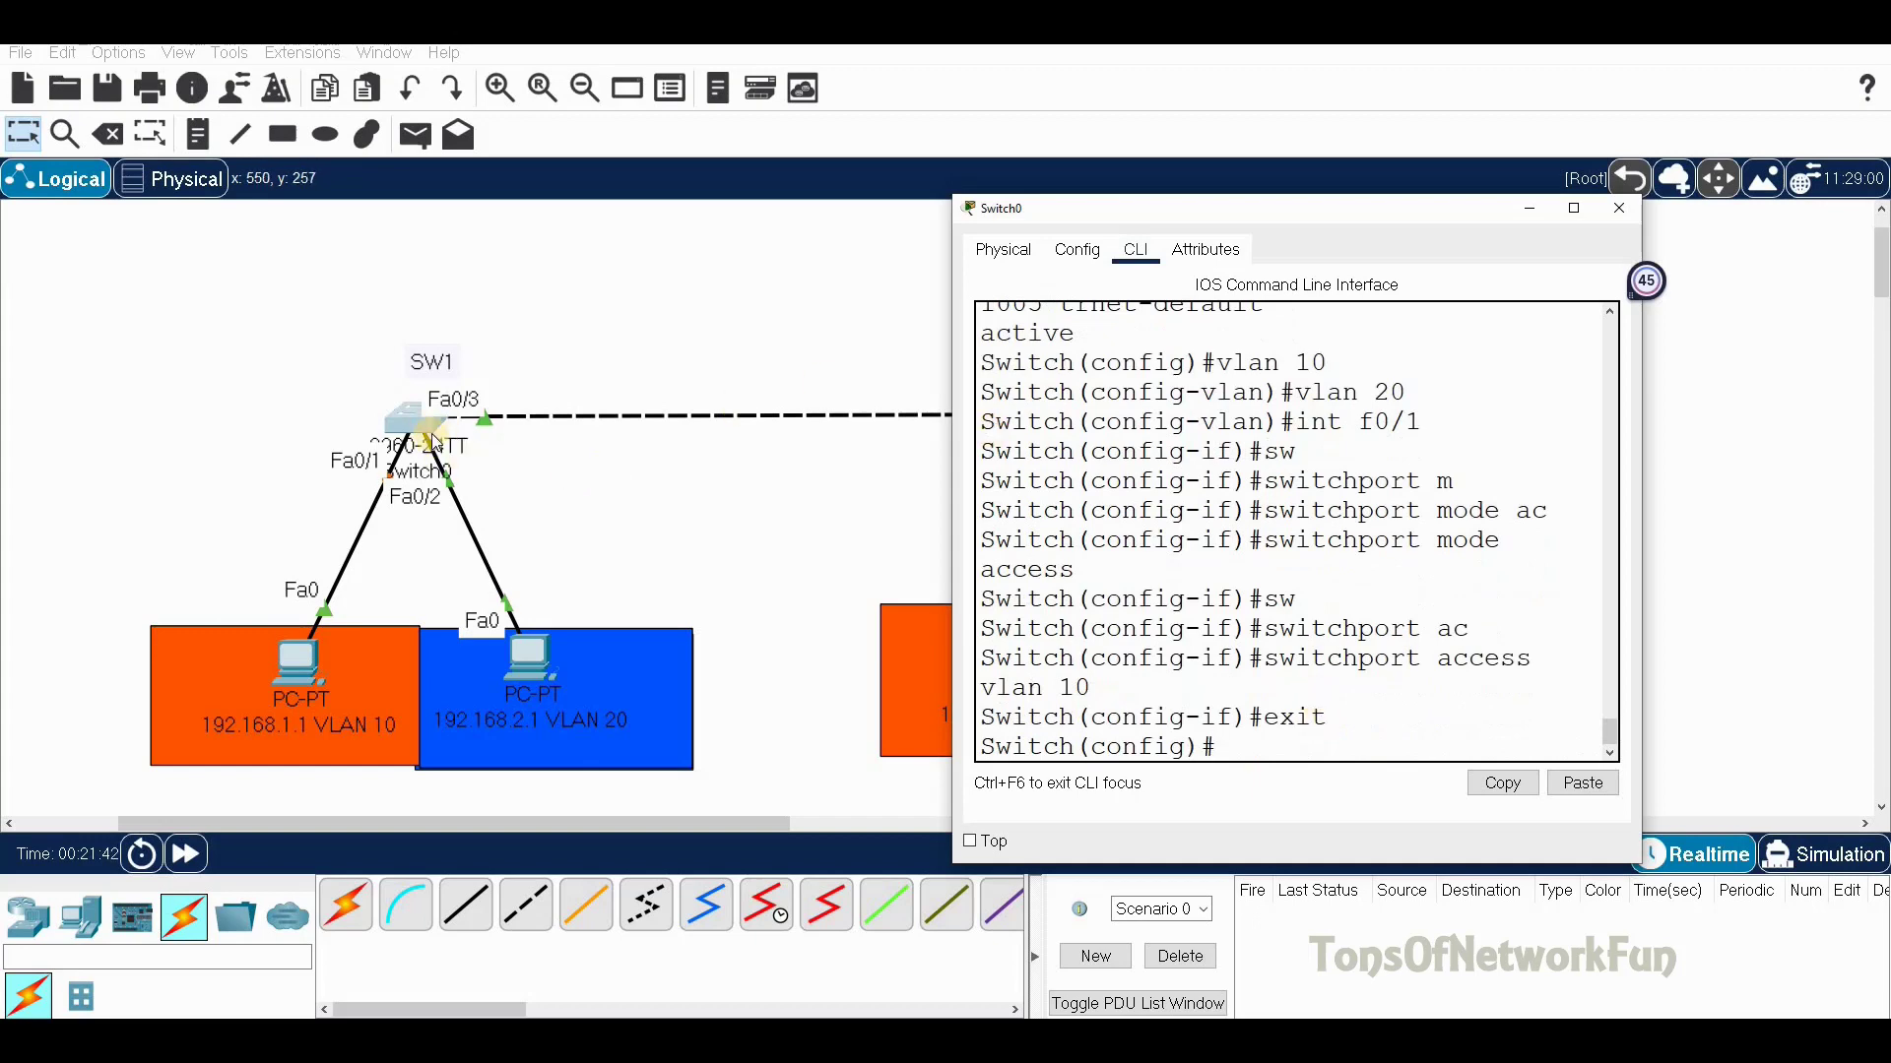
Set interface f0/2 on SW1 to switchport access mode
text(int f0/2)
key(Return)
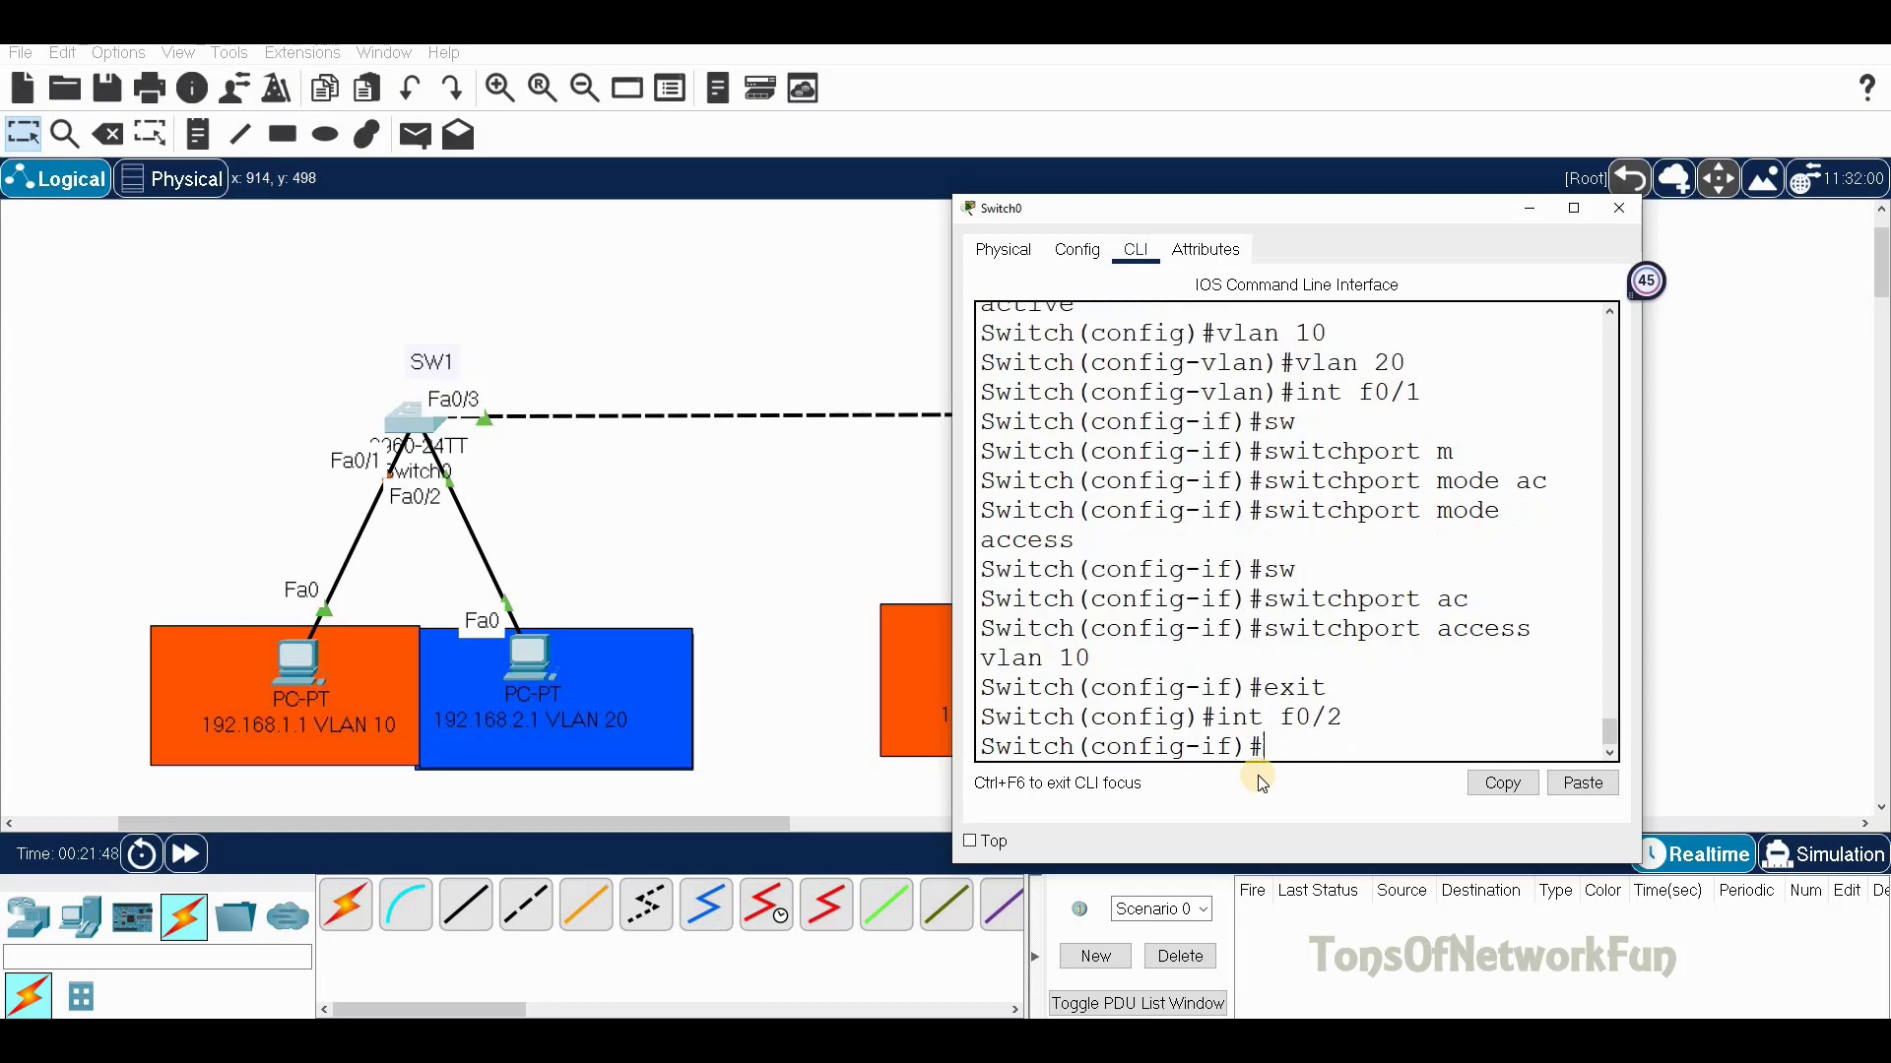
text(sw)
key(Tab)
text(m)
key(Tab)
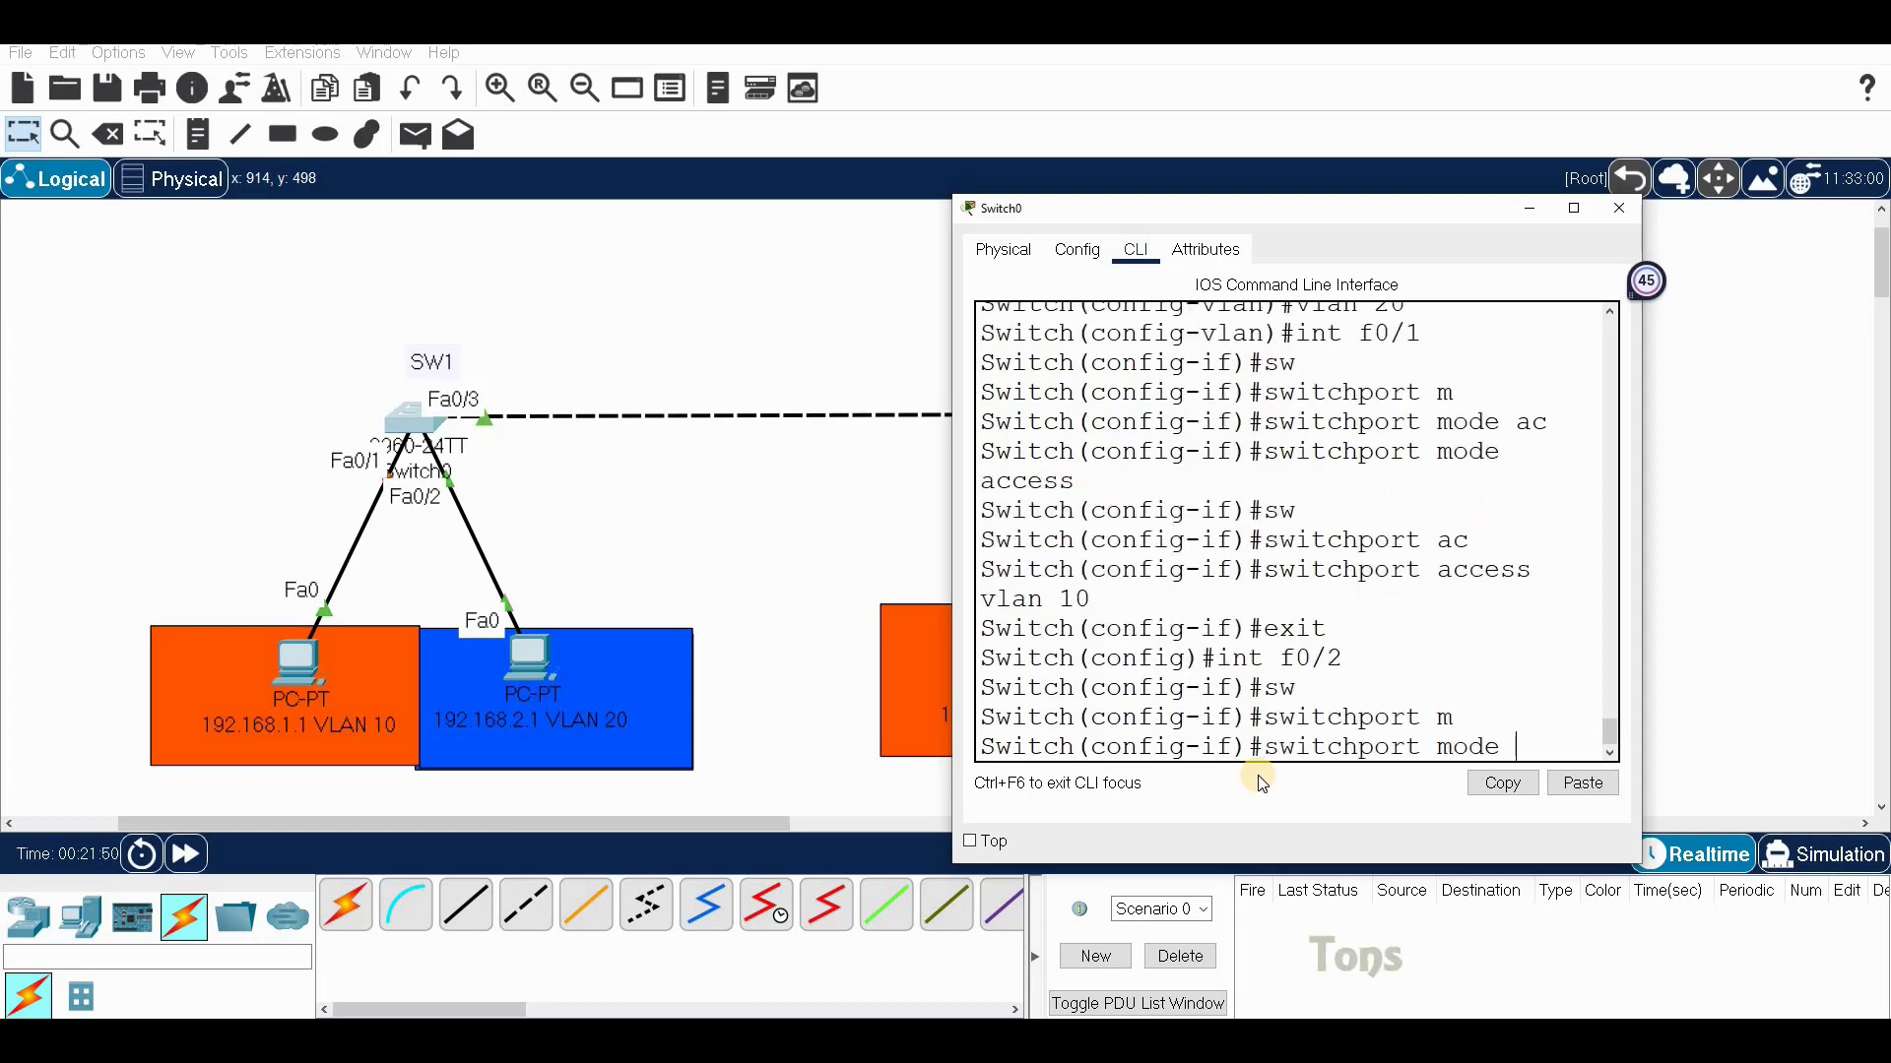
text(ac)
key(Tab)
key(Return)
Assign interface f0/2 to access VLAN 20 and return to global configuration mode
text(sw)
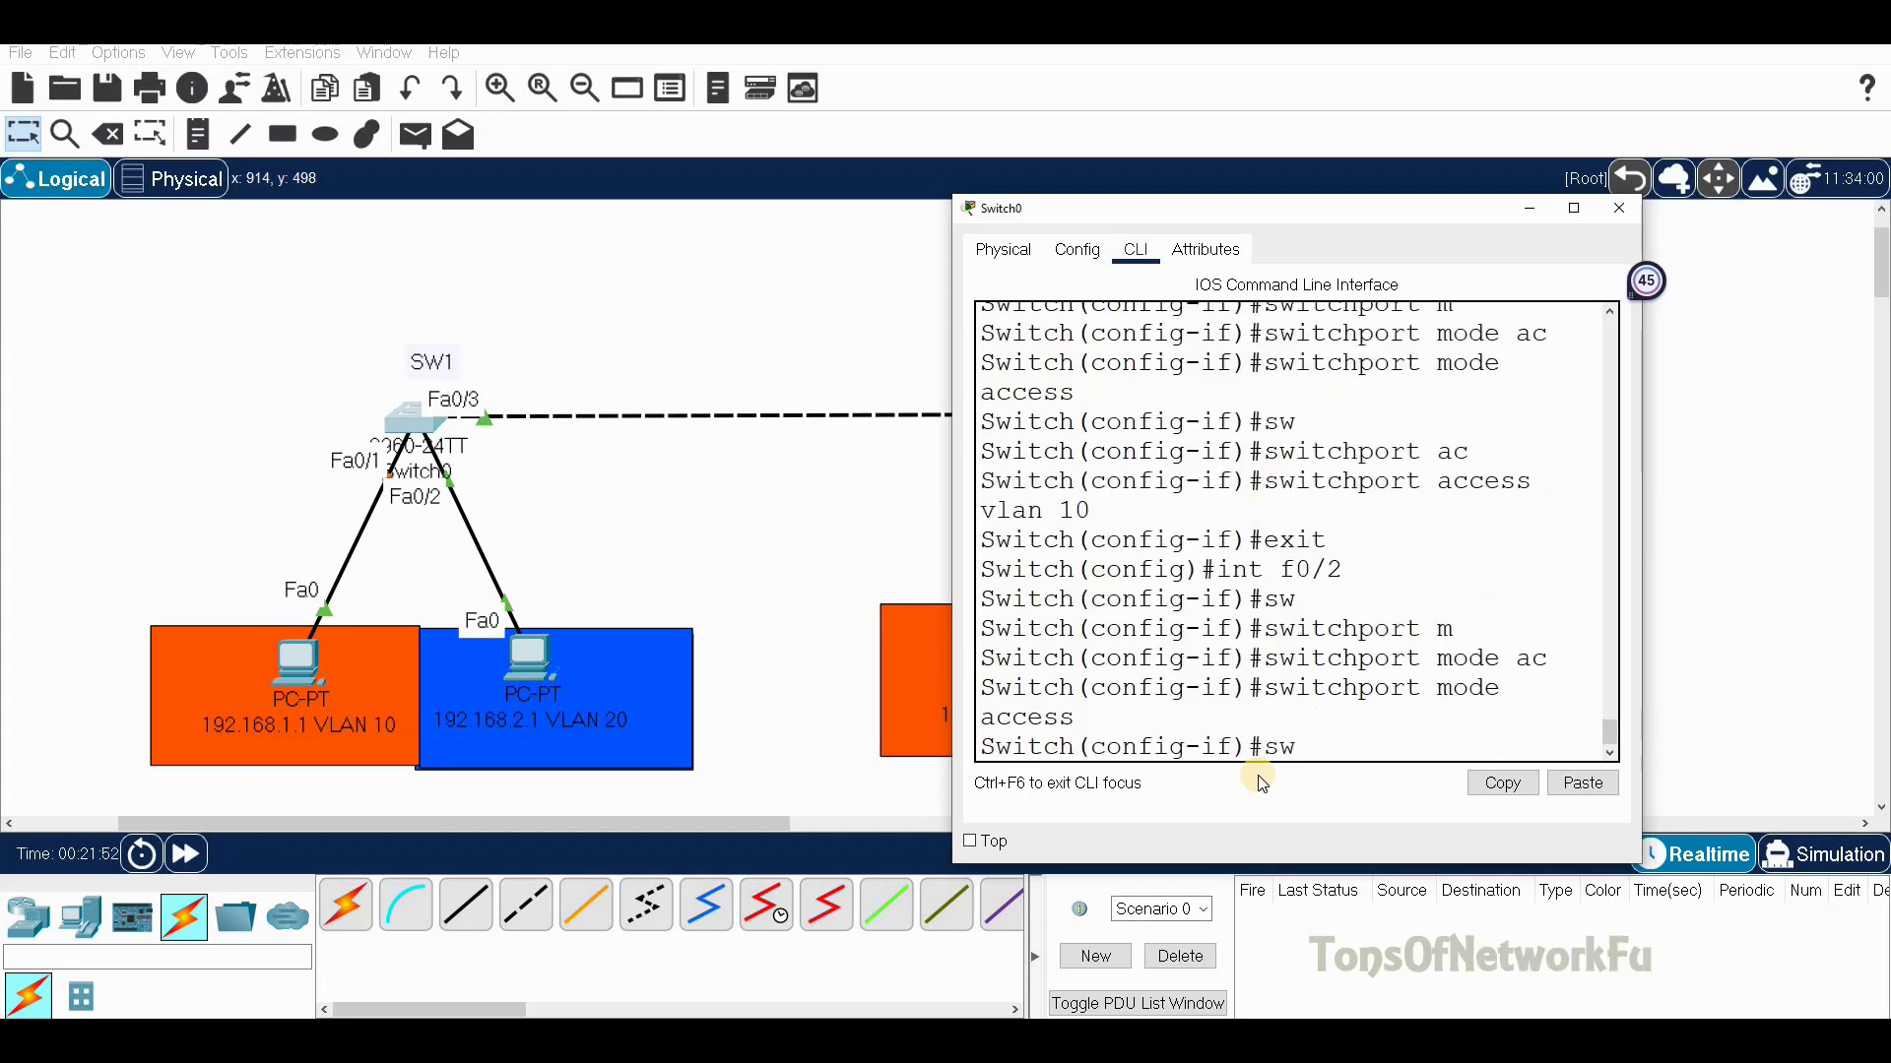
key(Tab)
text(ac)
key(Tab)
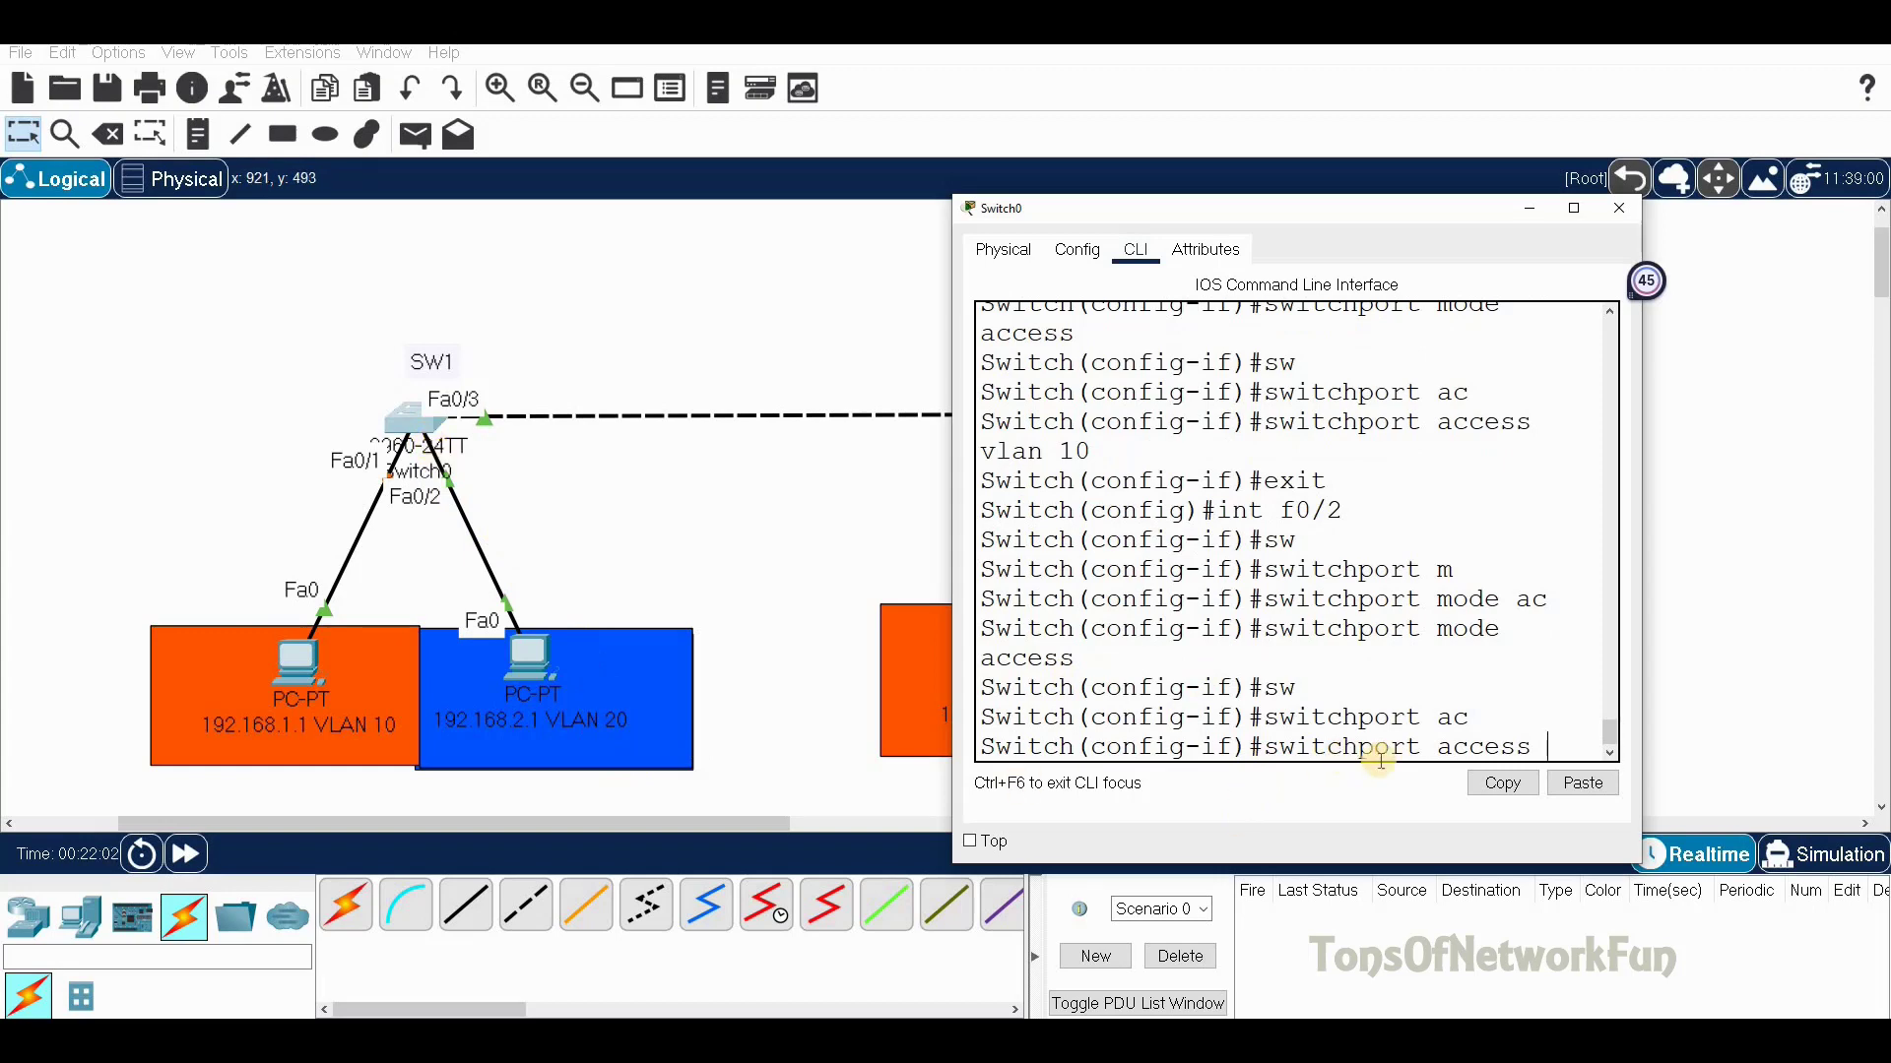
text(vlan 20)
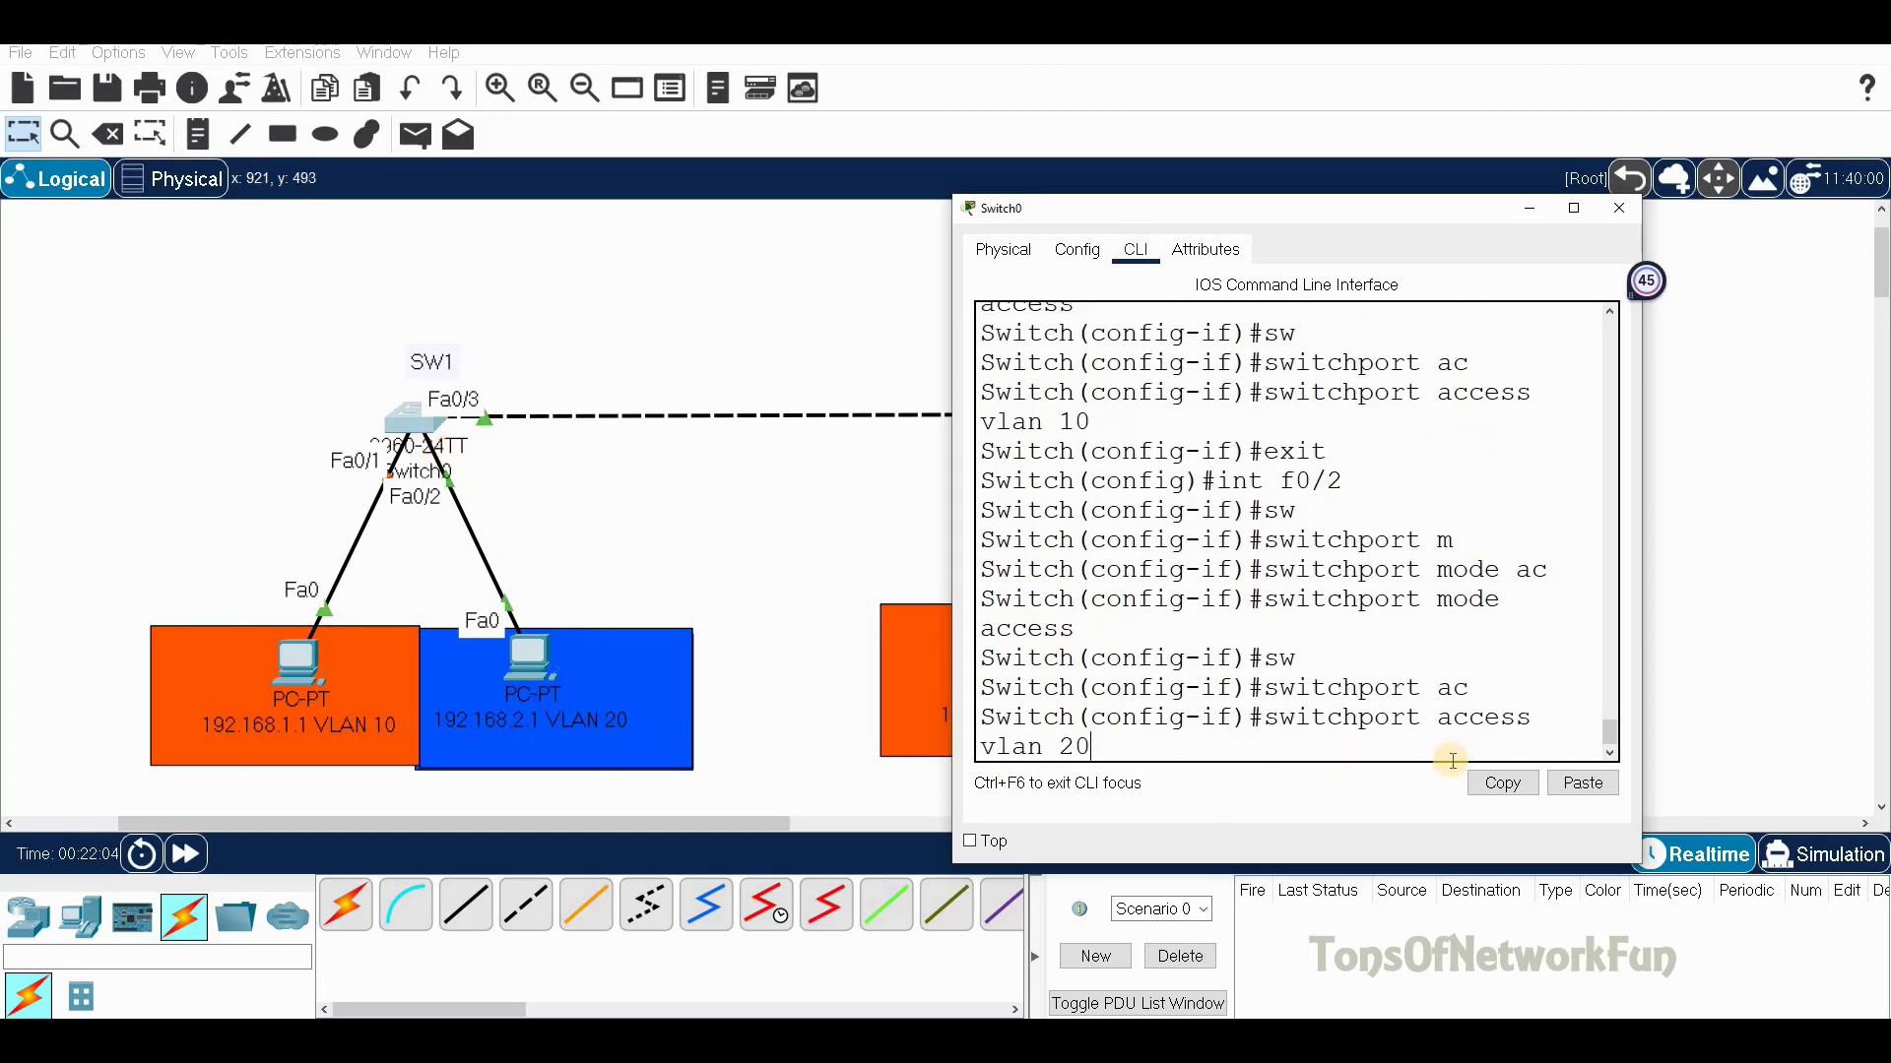
key(Return)
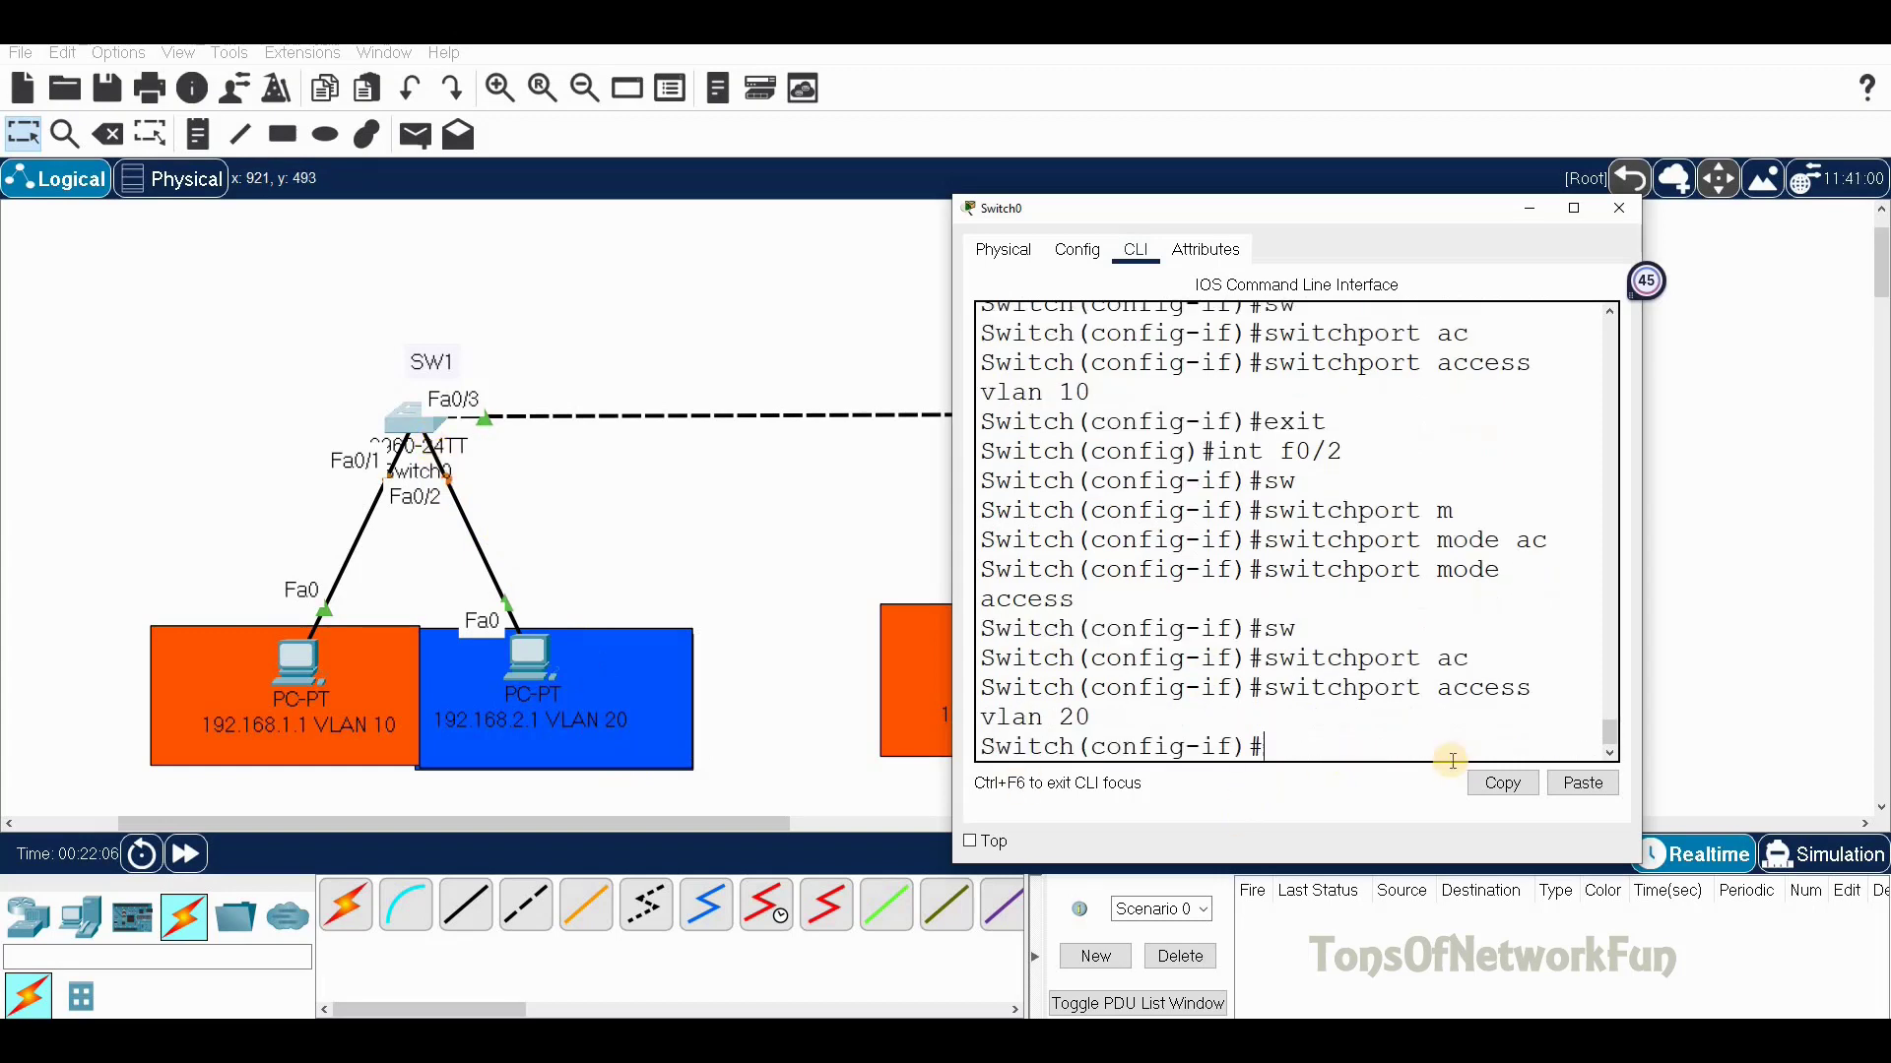
text(exit)
key(Return)
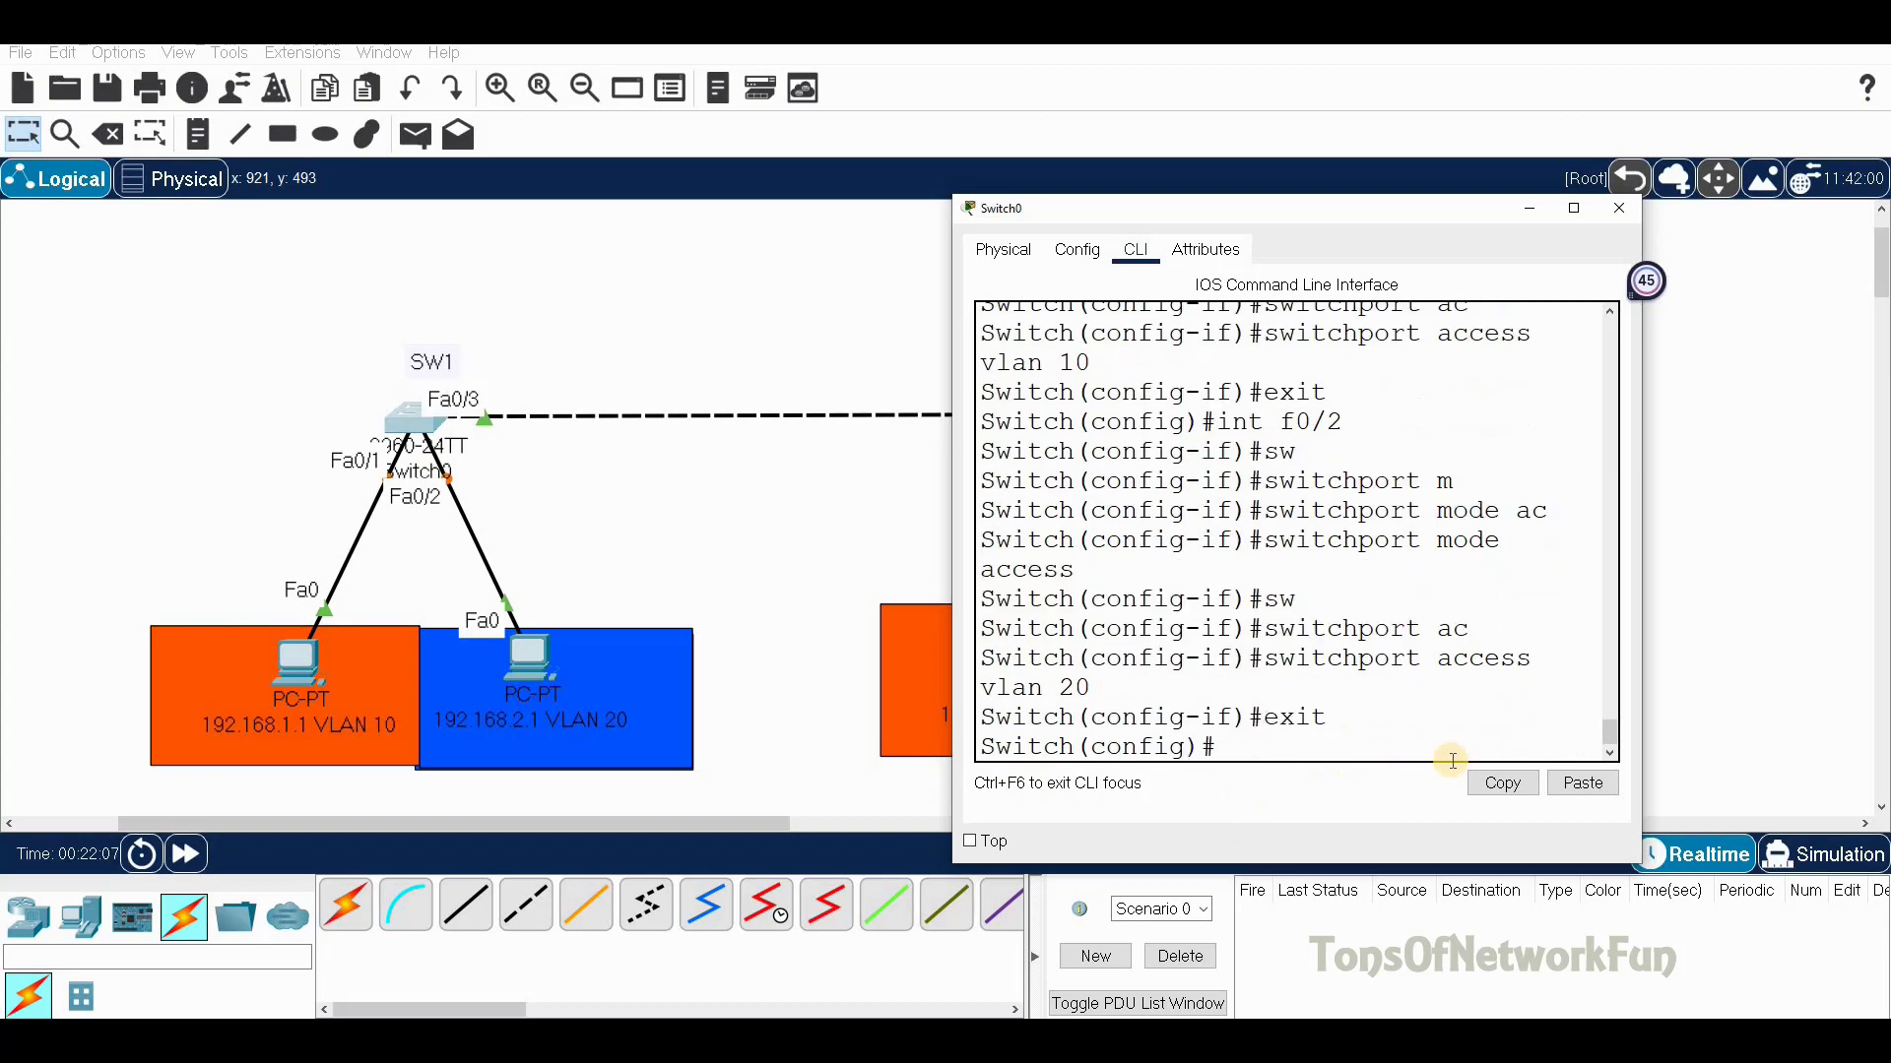
Run "do sh vlan br" on SW1 and check the port assignments of VLANs 10 and 20 against the topology
text(do sh vlan b)
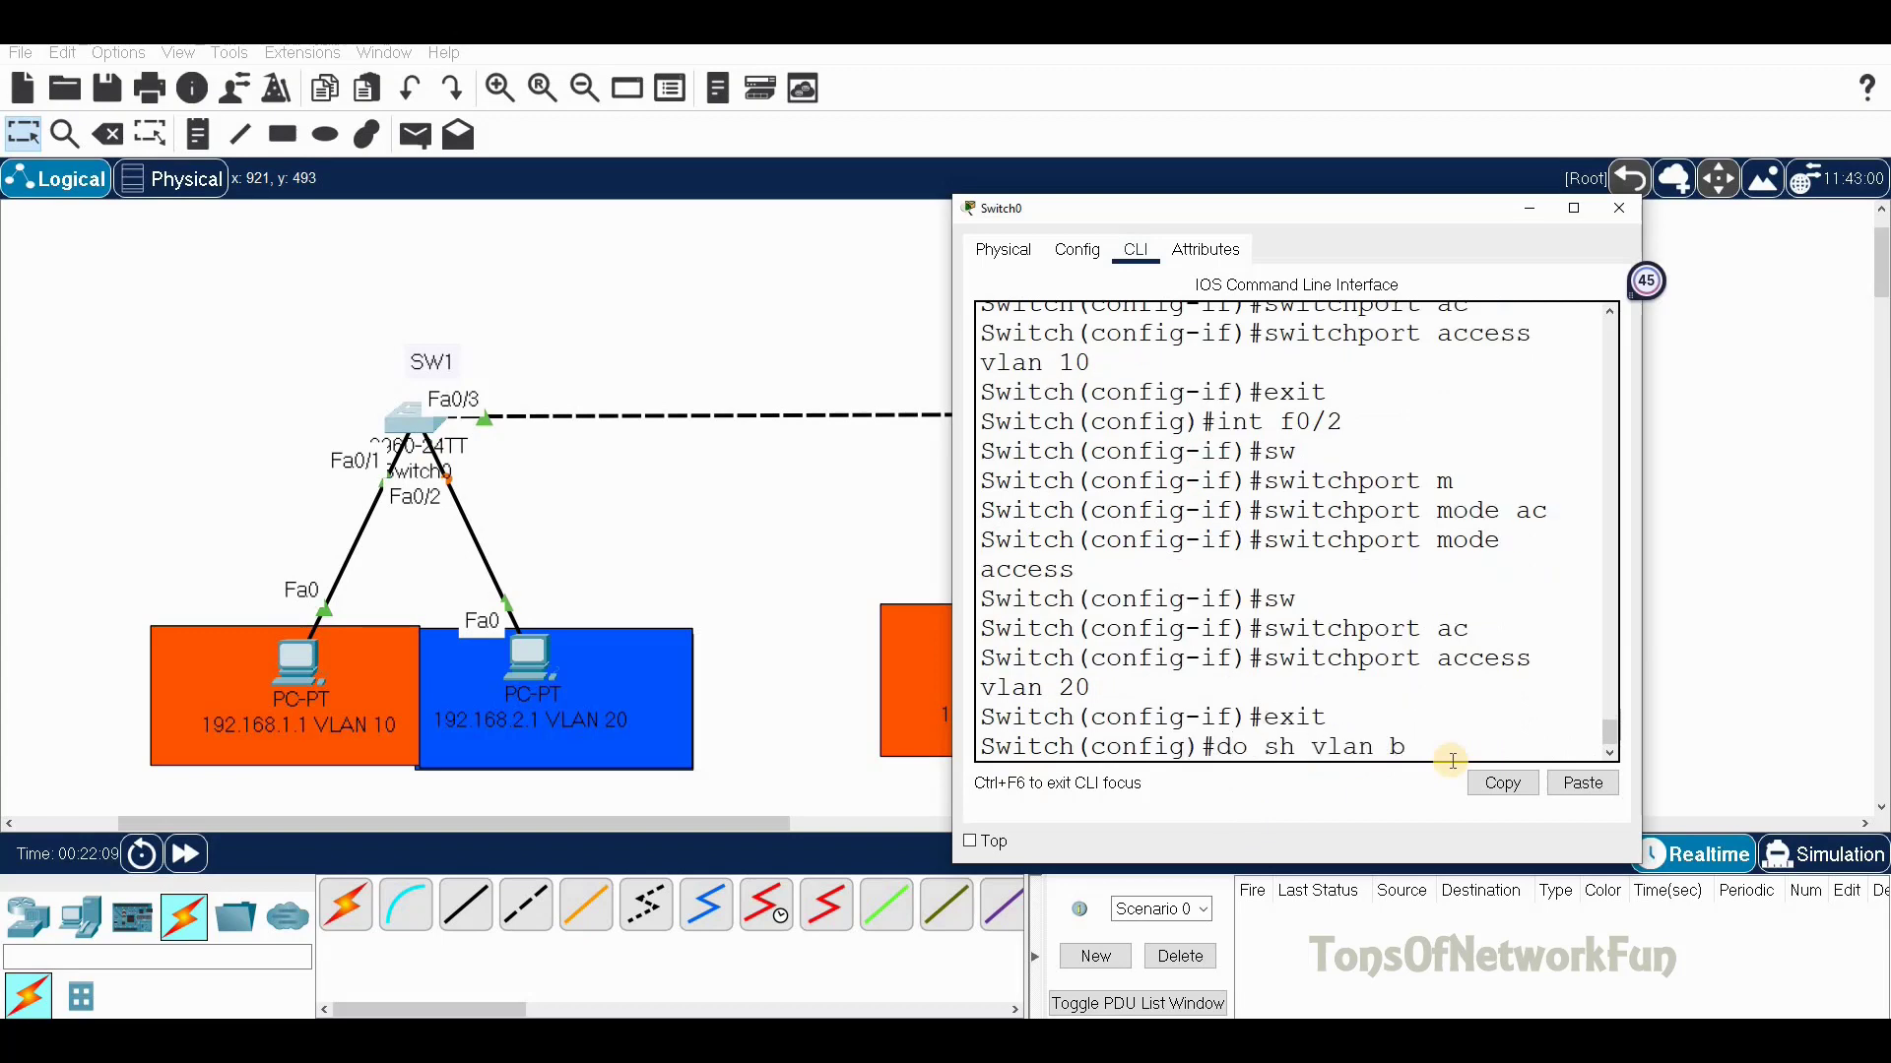
text(r)
key(Return)
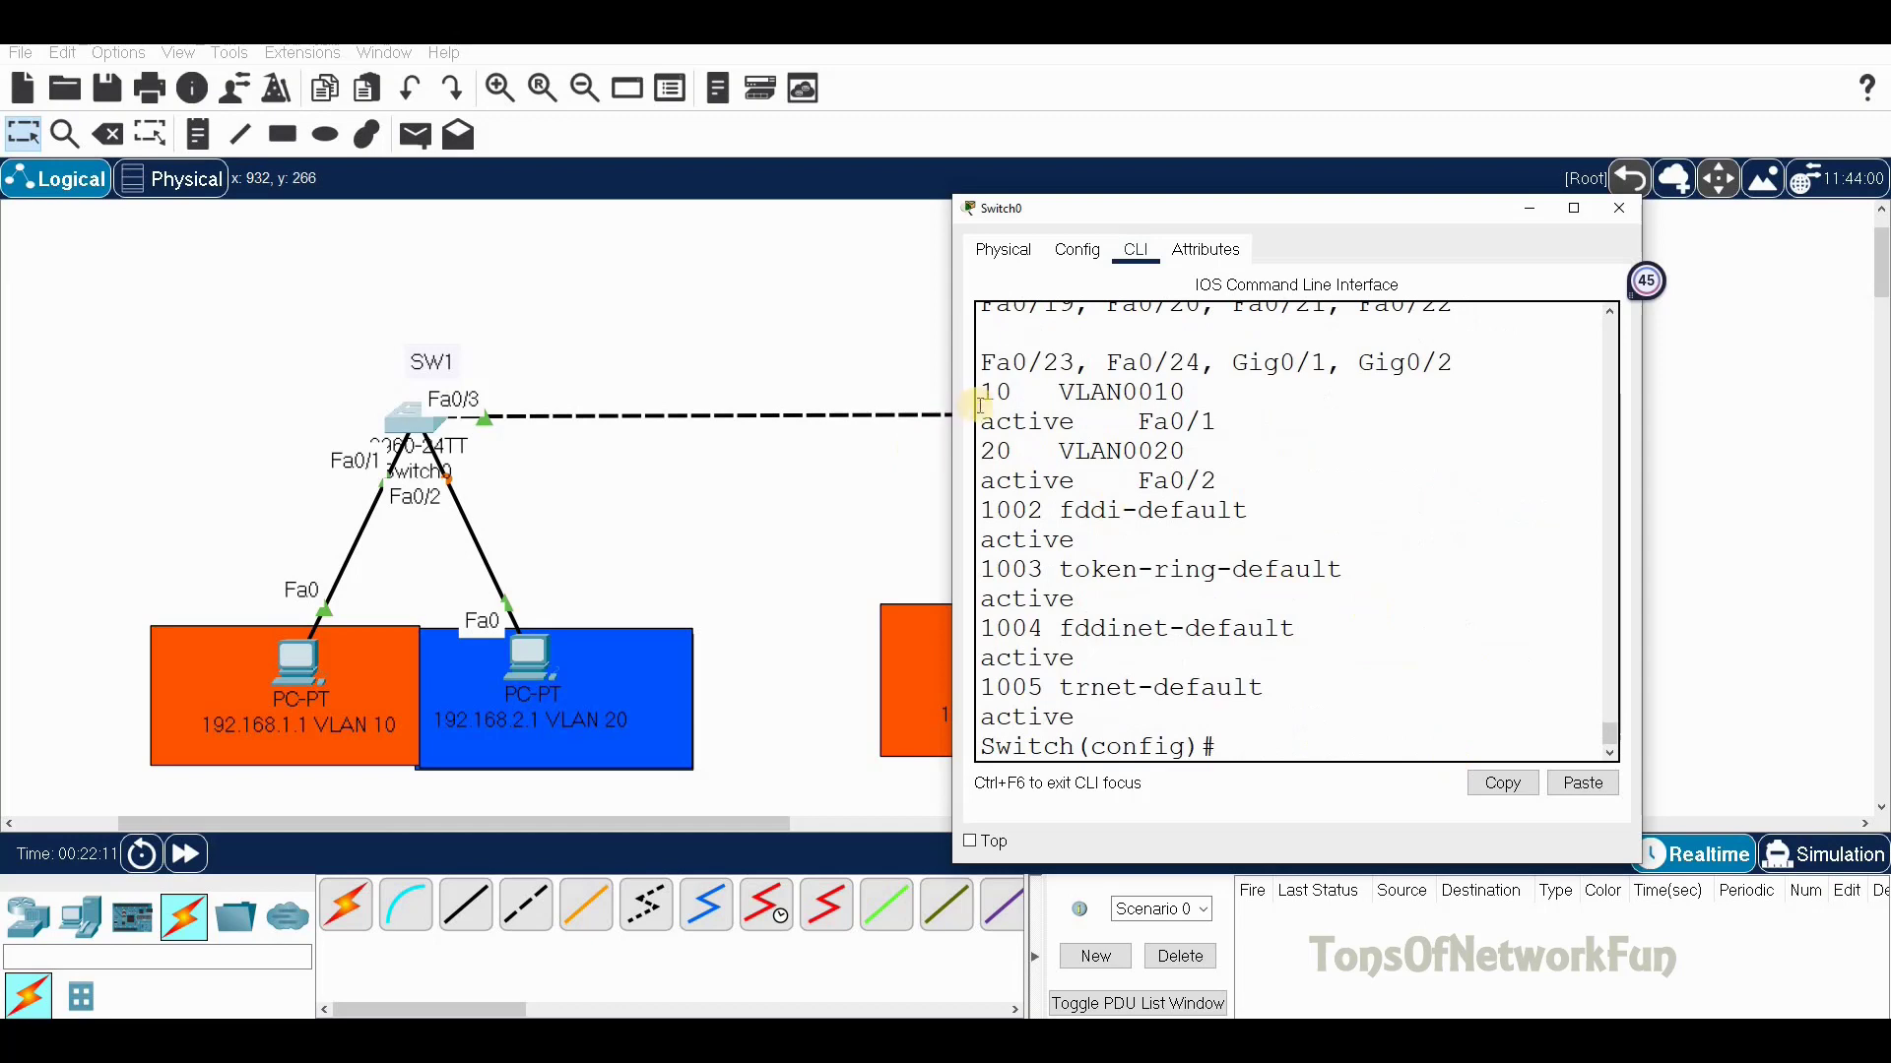
mouse_move(964, 388)
mouse_down()
mouse_move(1012, 391)
mouse_move(1012, 448)
mouse_move(961, 448)
mouse_move(967, 392)
mouse_up()
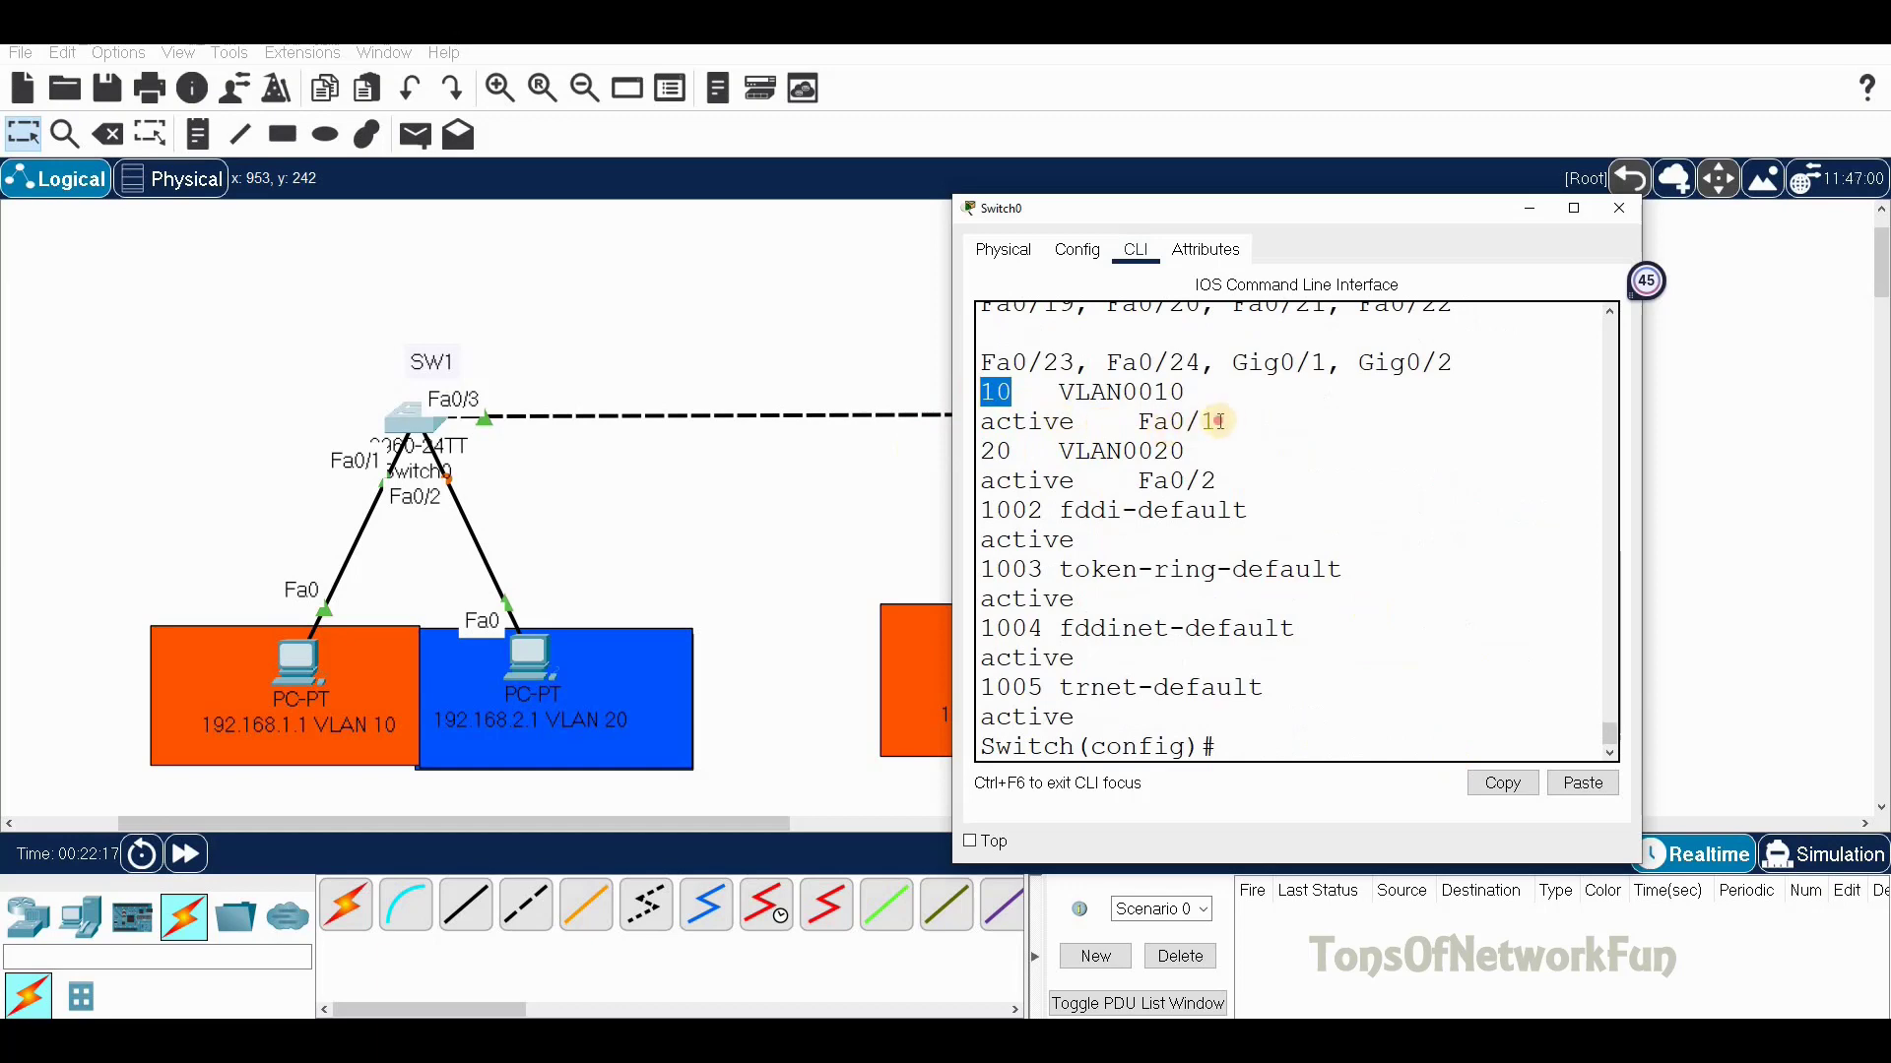
drag(1218, 421, 1135, 422)
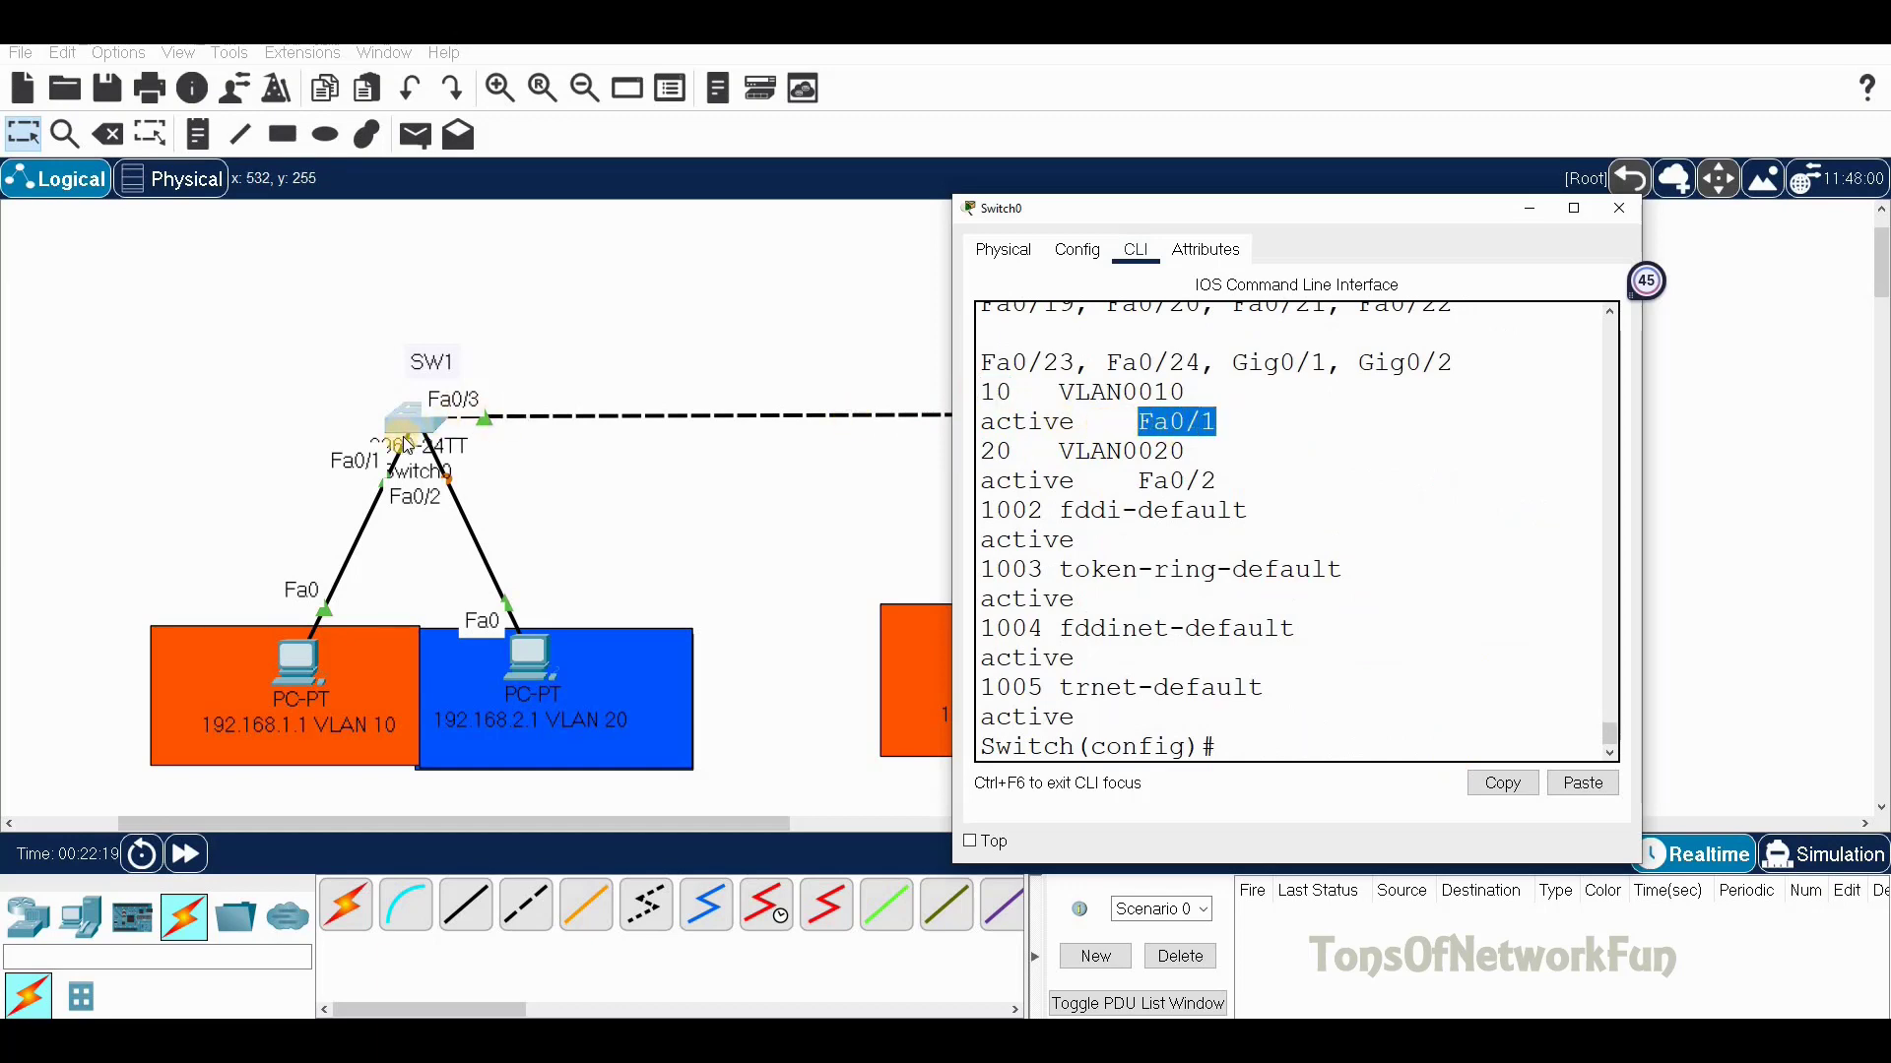
drag(1013, 451, 976, 451)
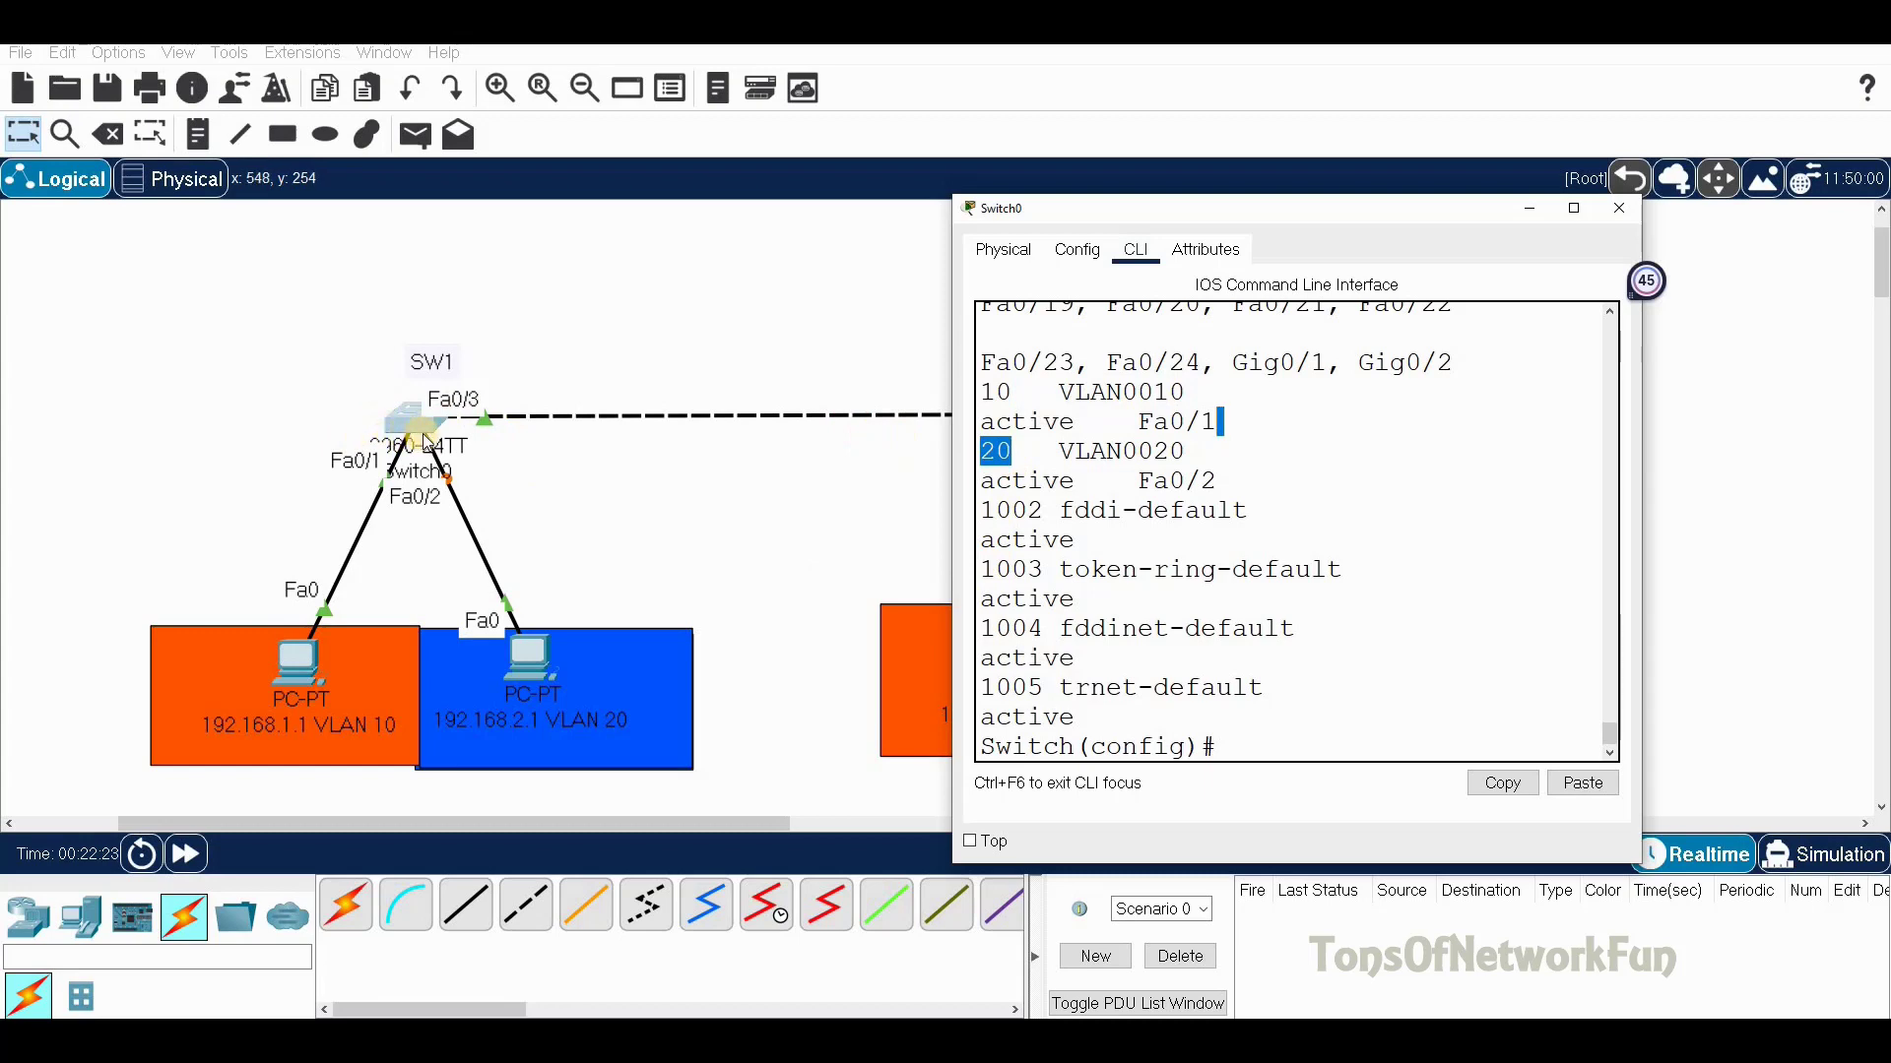
click(599, 728)
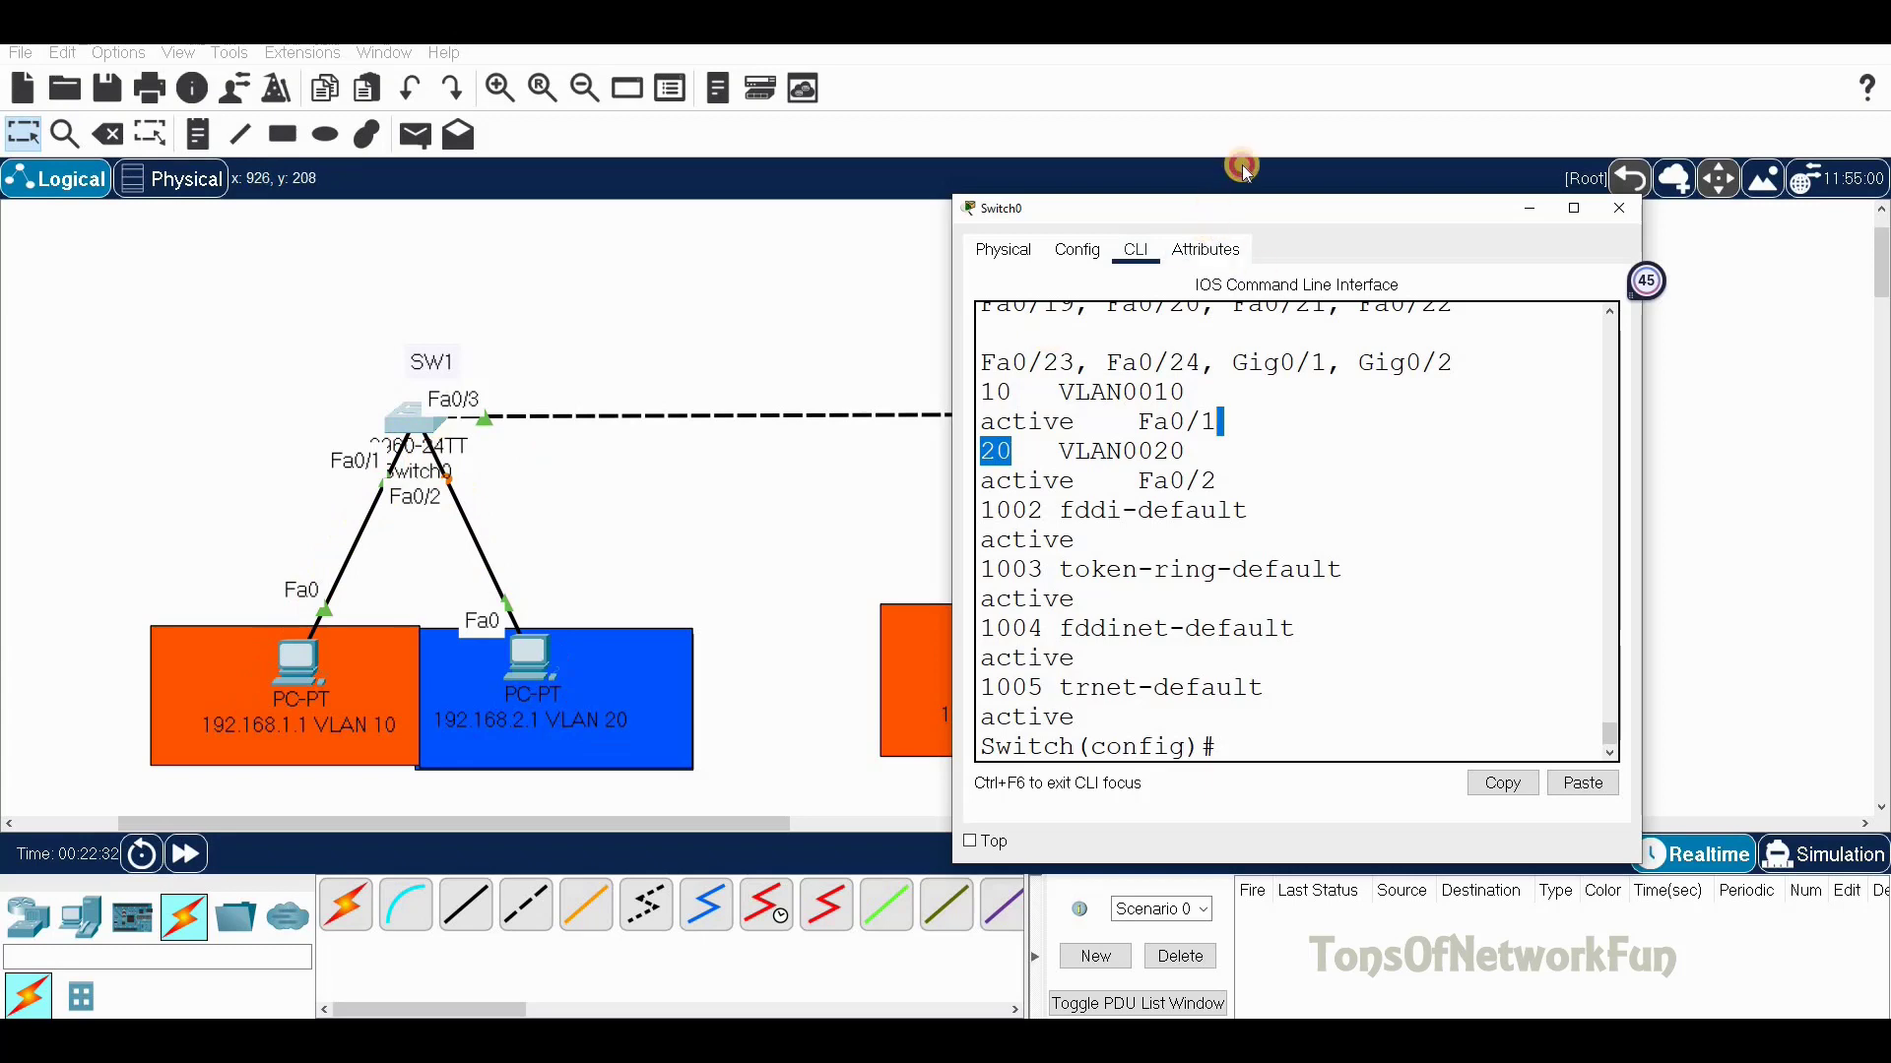
drag(1221, 208, 1254, 159)
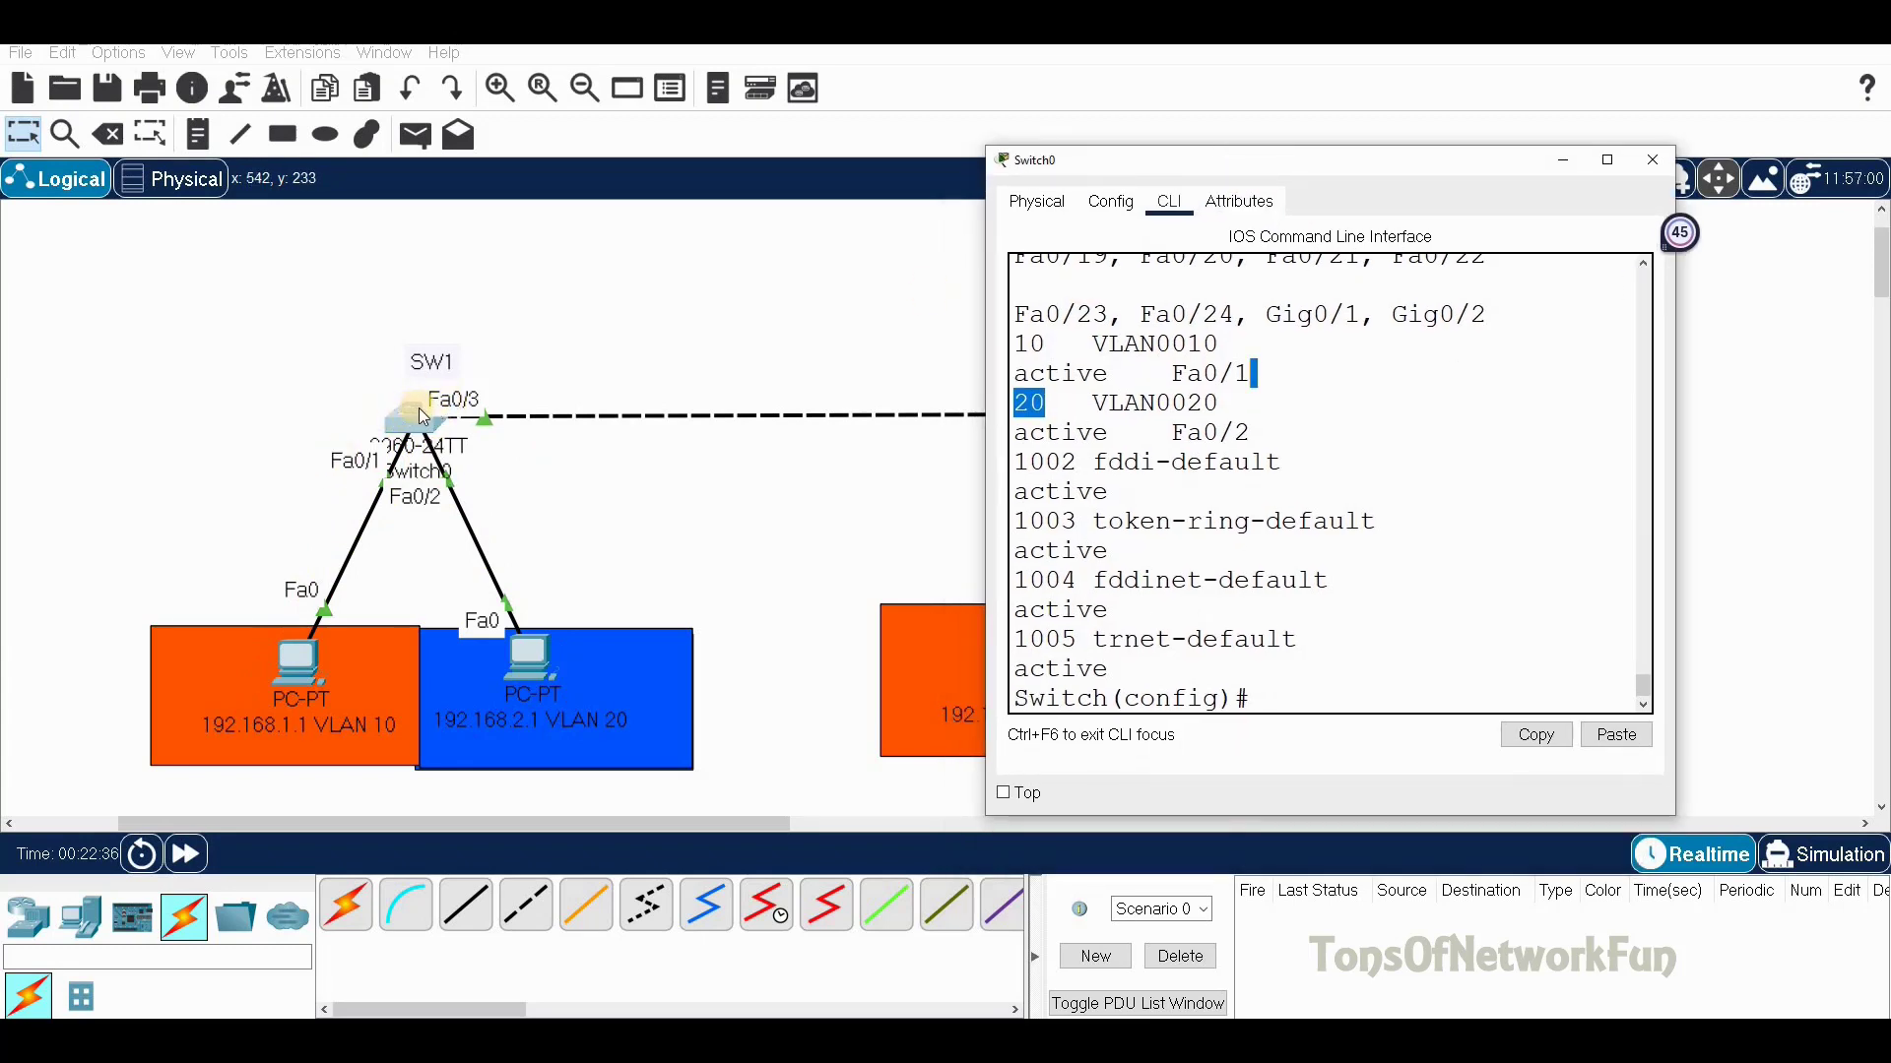
Switch from SW1 to the command line of SW2 and enter global configuration mode with "en" and "conf t"
click(1652, 160)
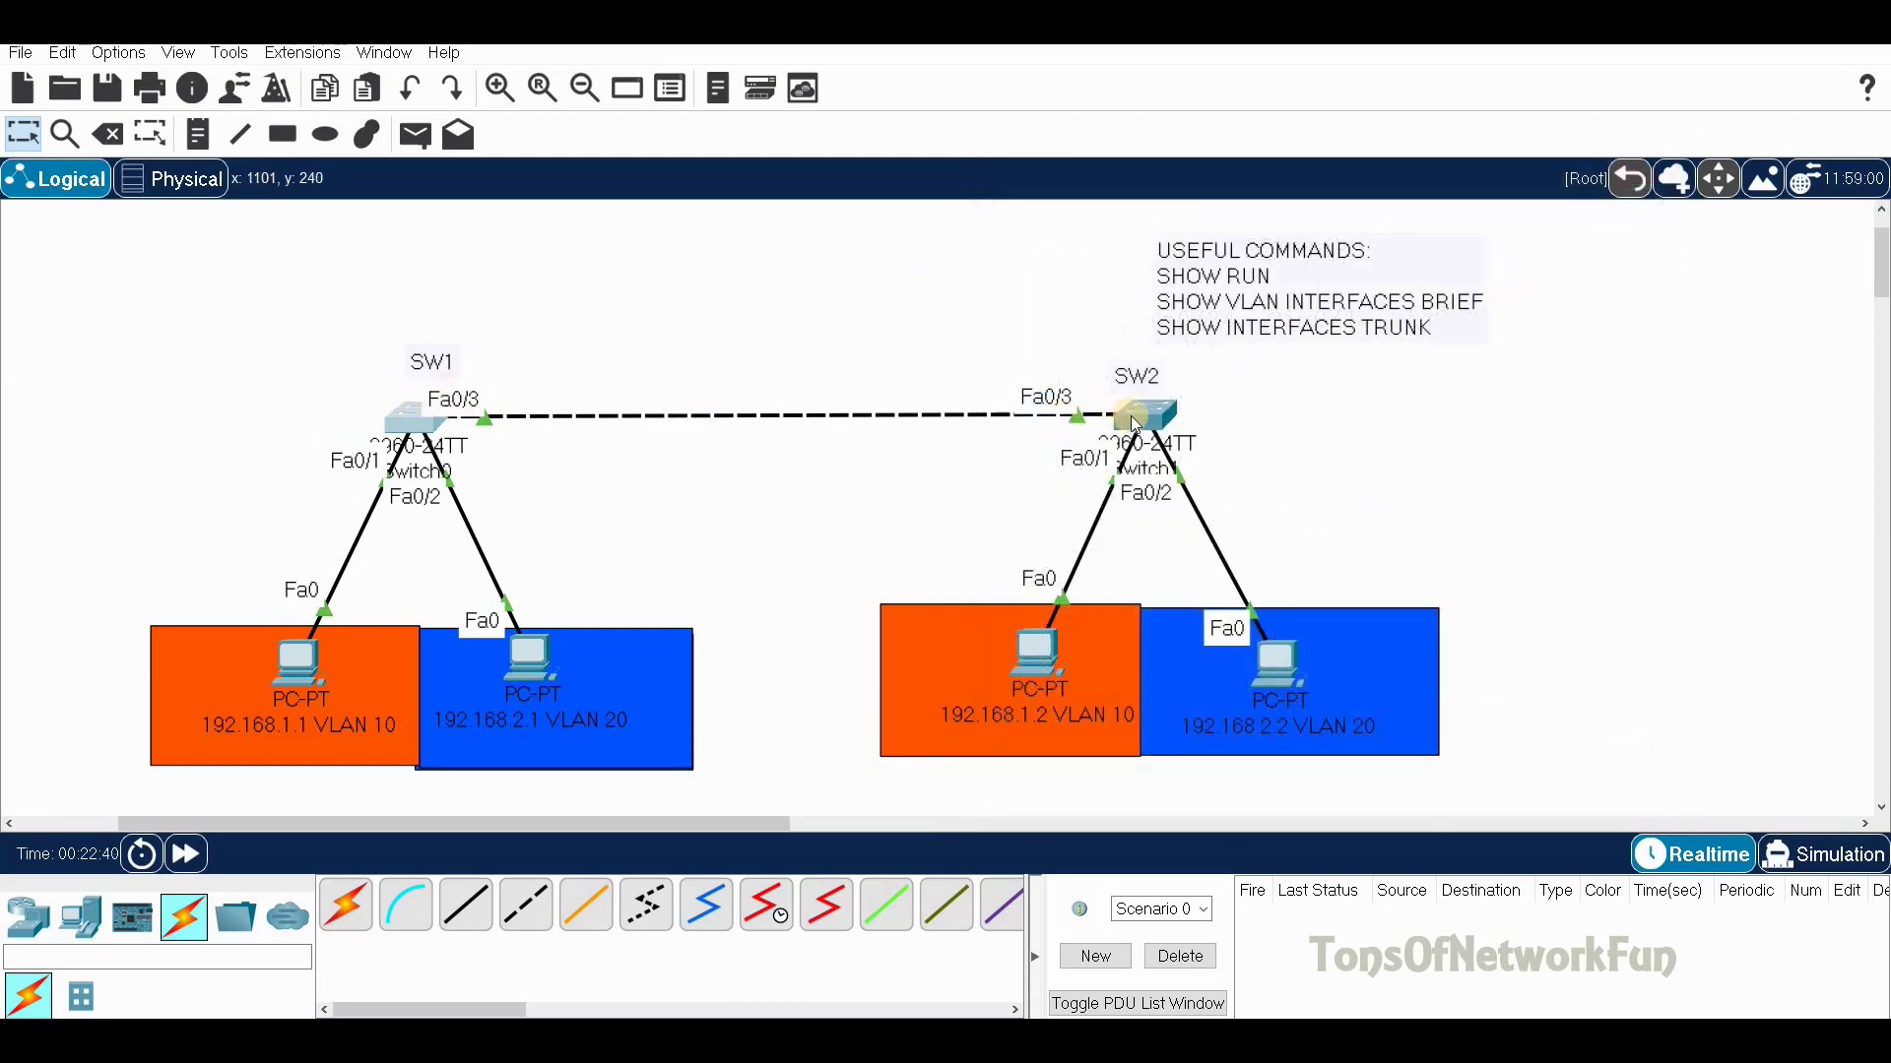
click(1135, 421)
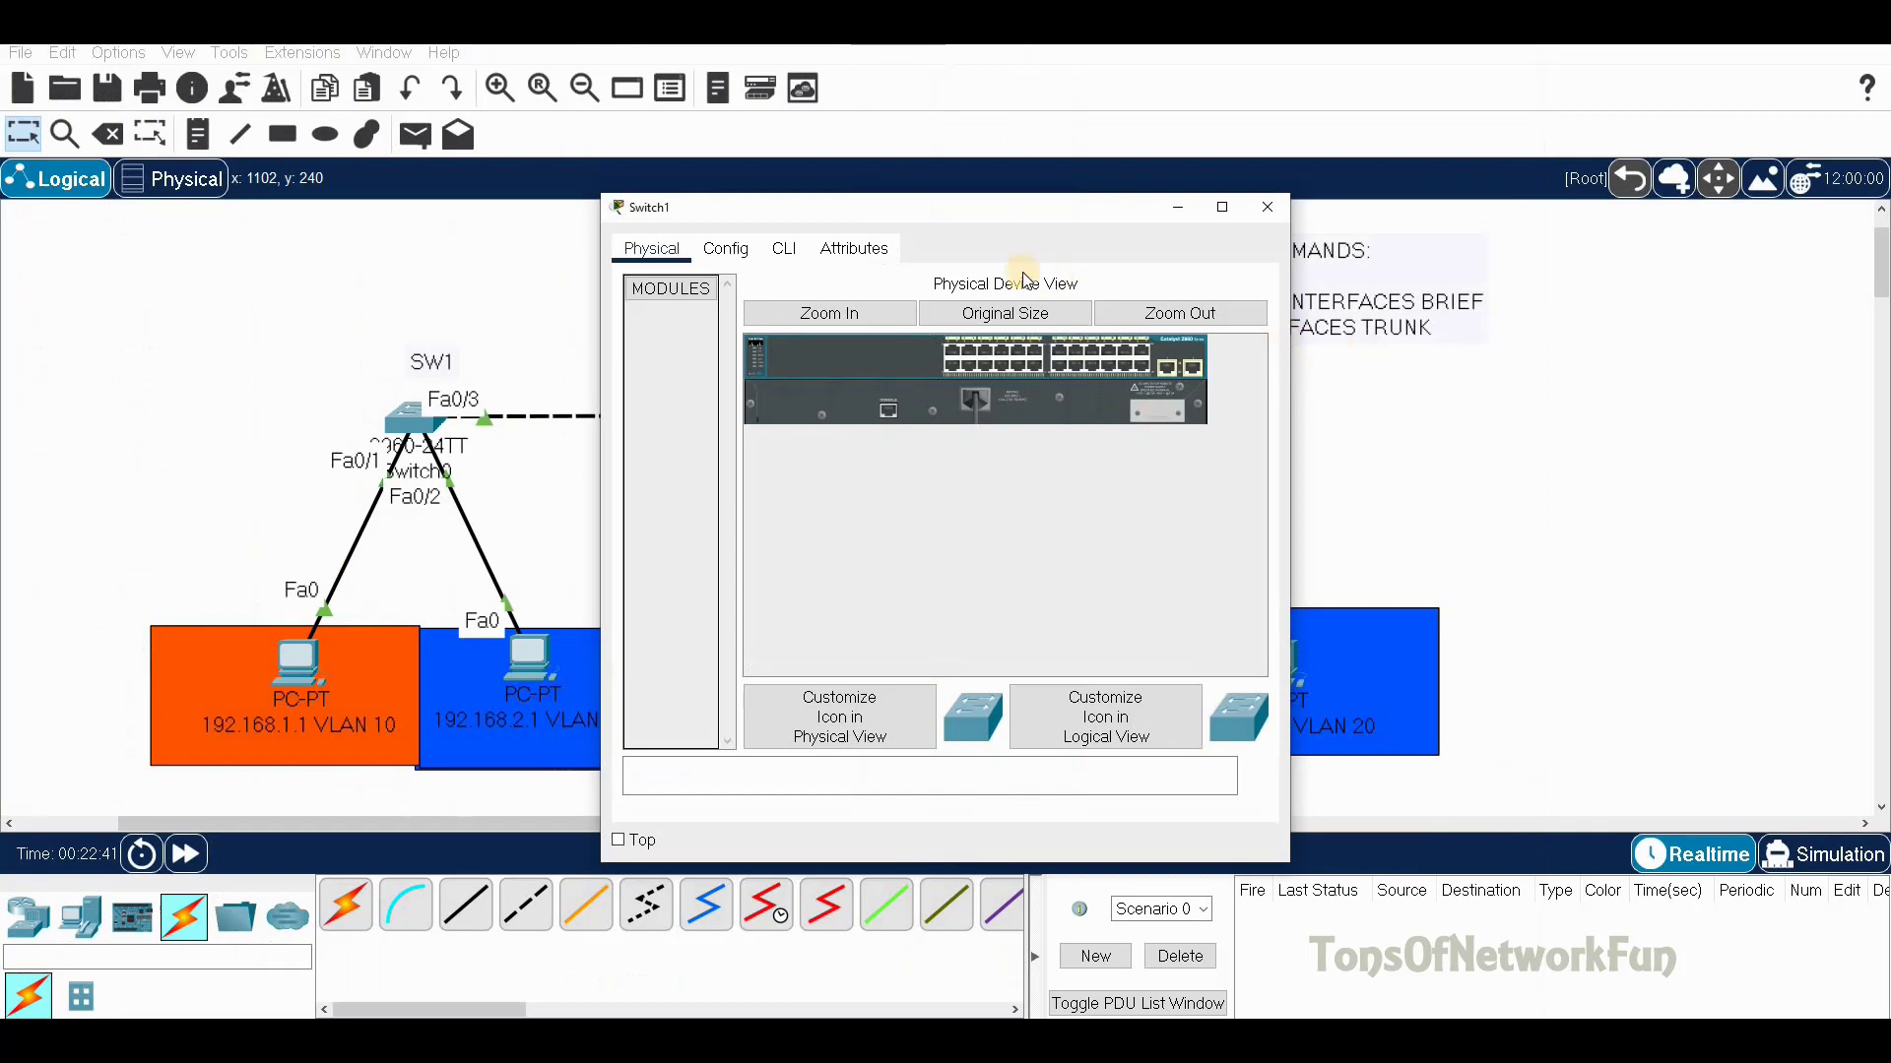
drag(960, 211, 358, 148)
click(231, 723)
key(Return)
text(en)
key(Return)
text(con)
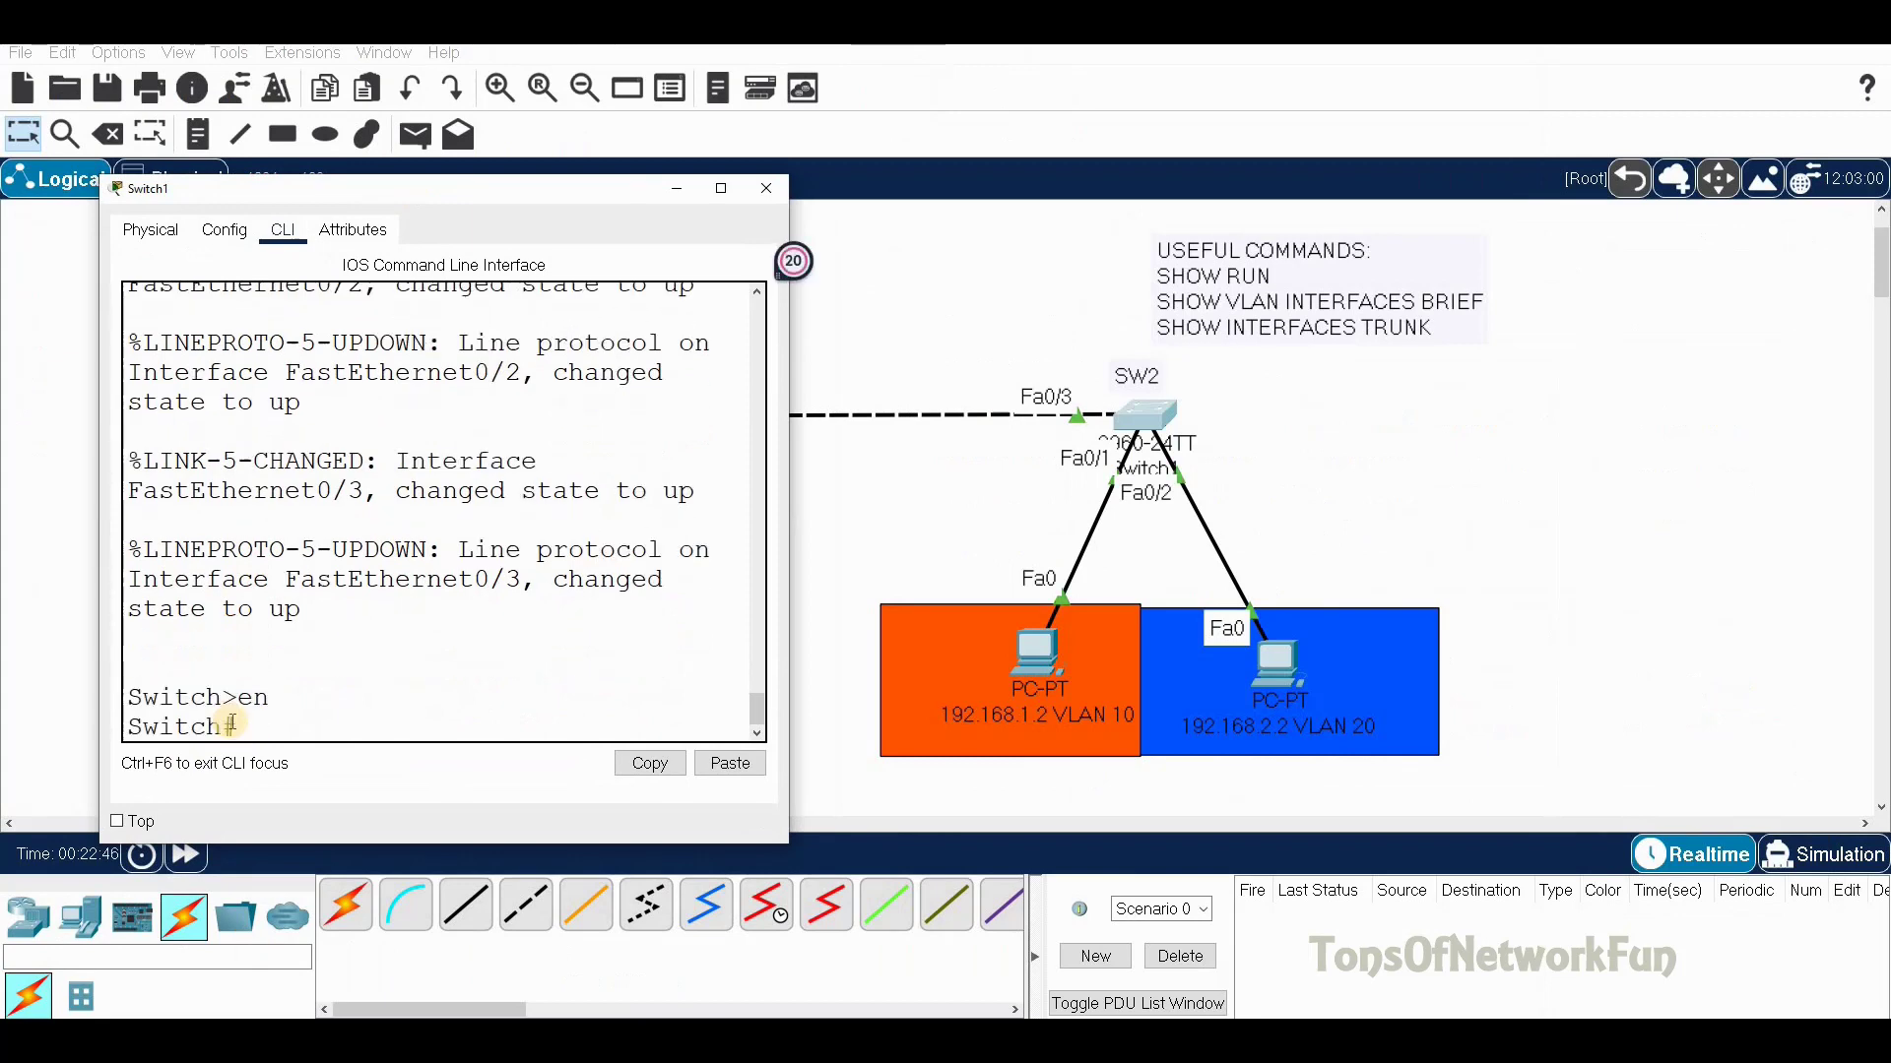
text(f t)
key(Return)
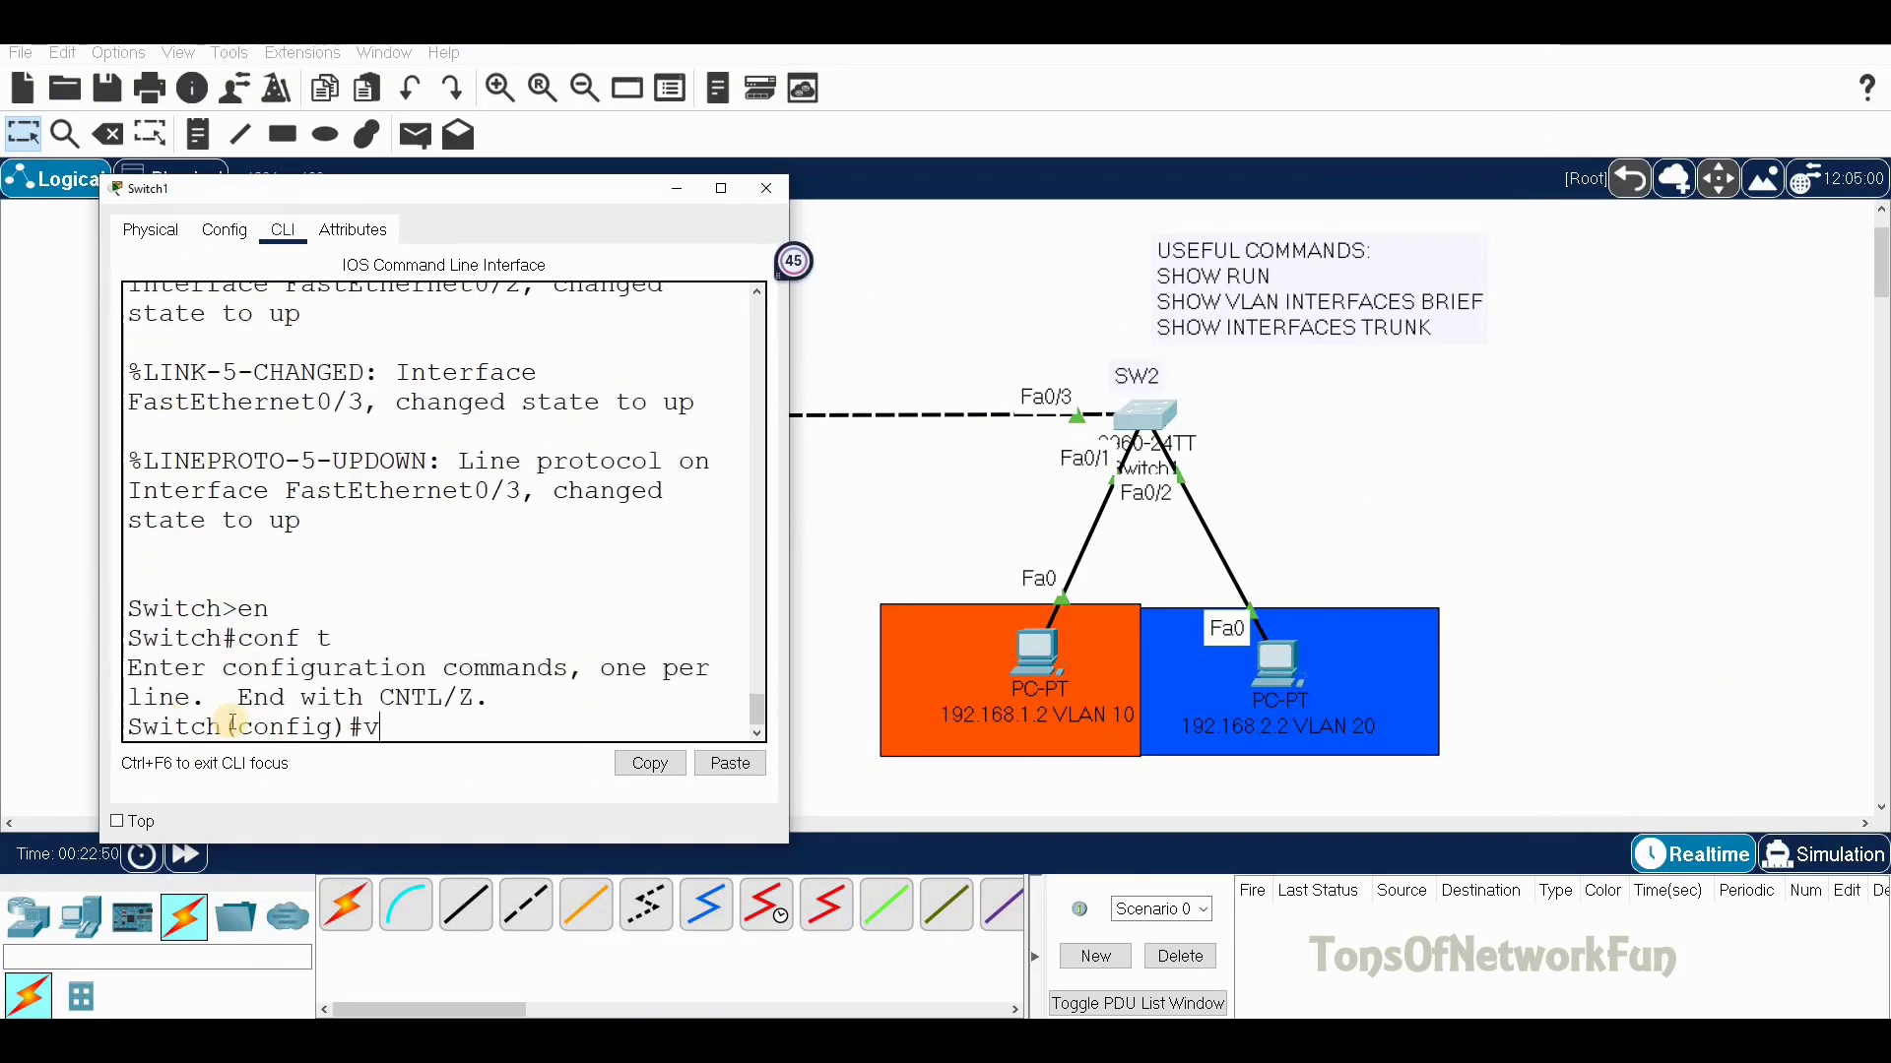
Create VLAN 10 on SW2 and set interface f0/1 to switchport access mode
text(vlan 10)
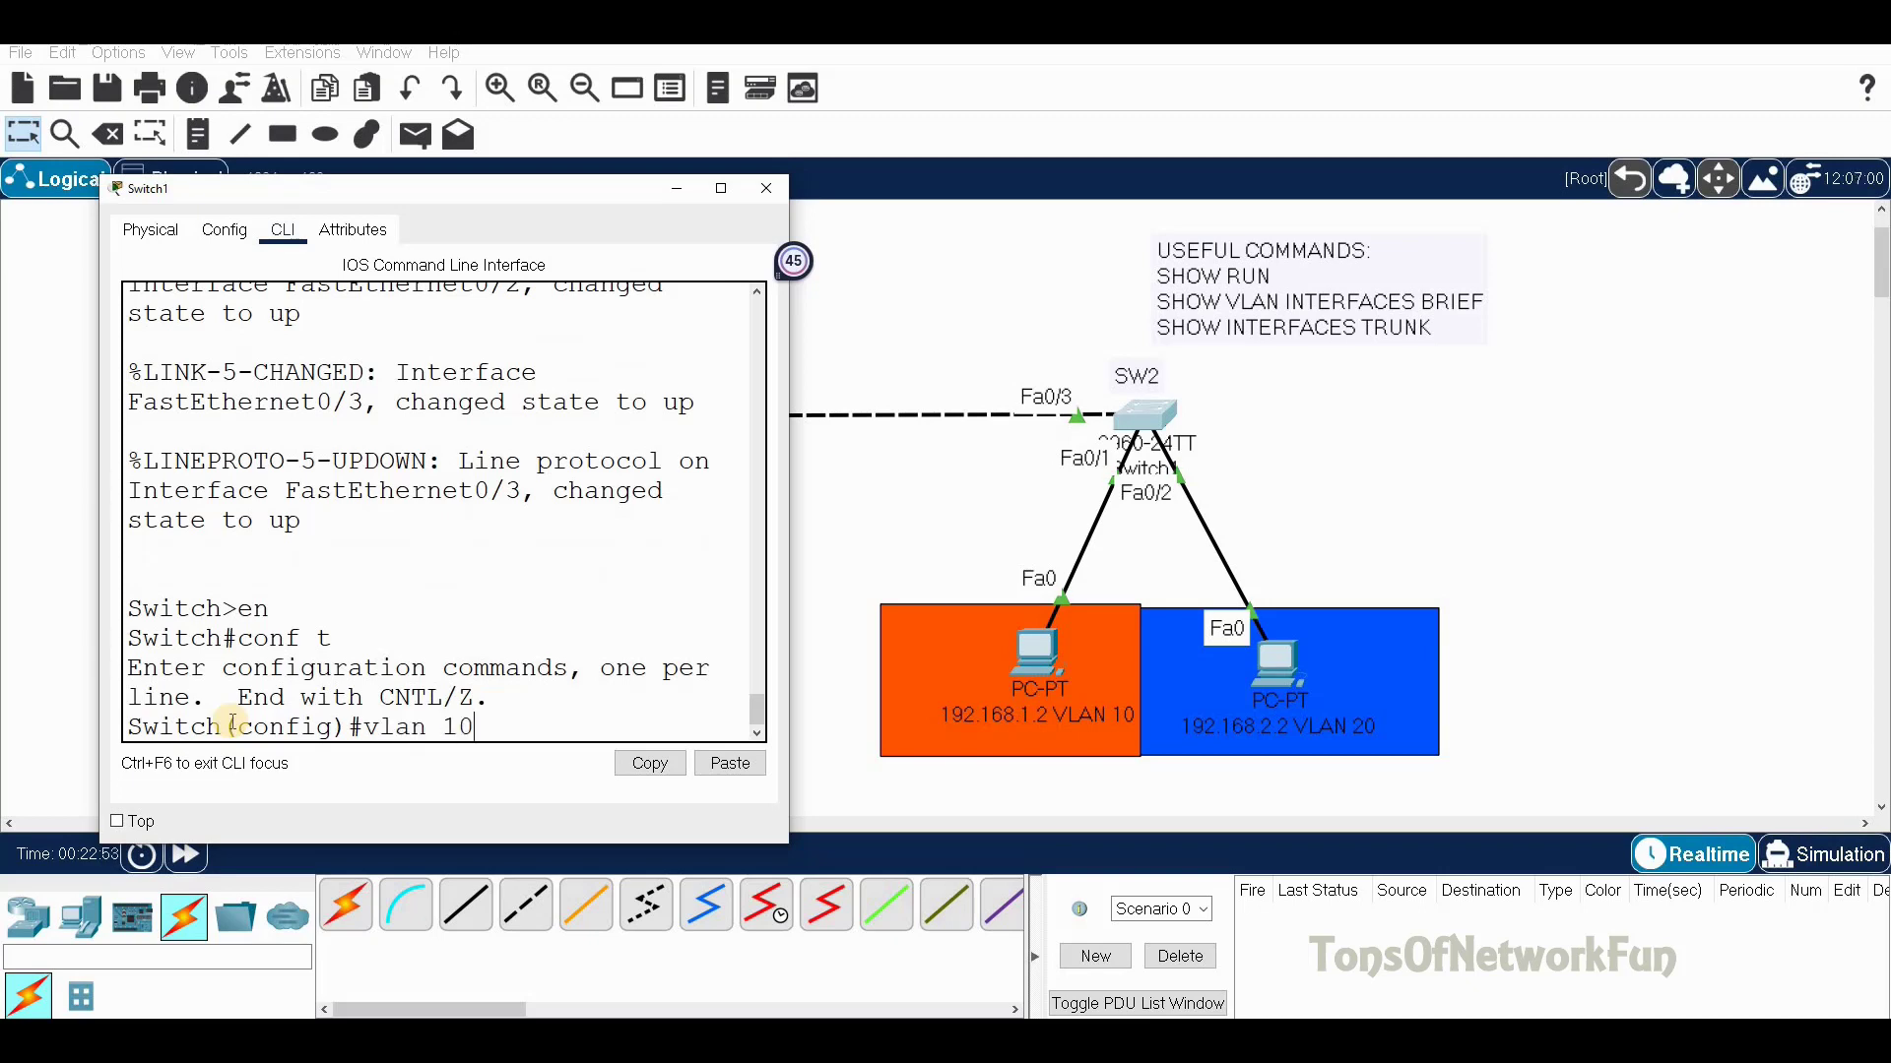
key(Return)
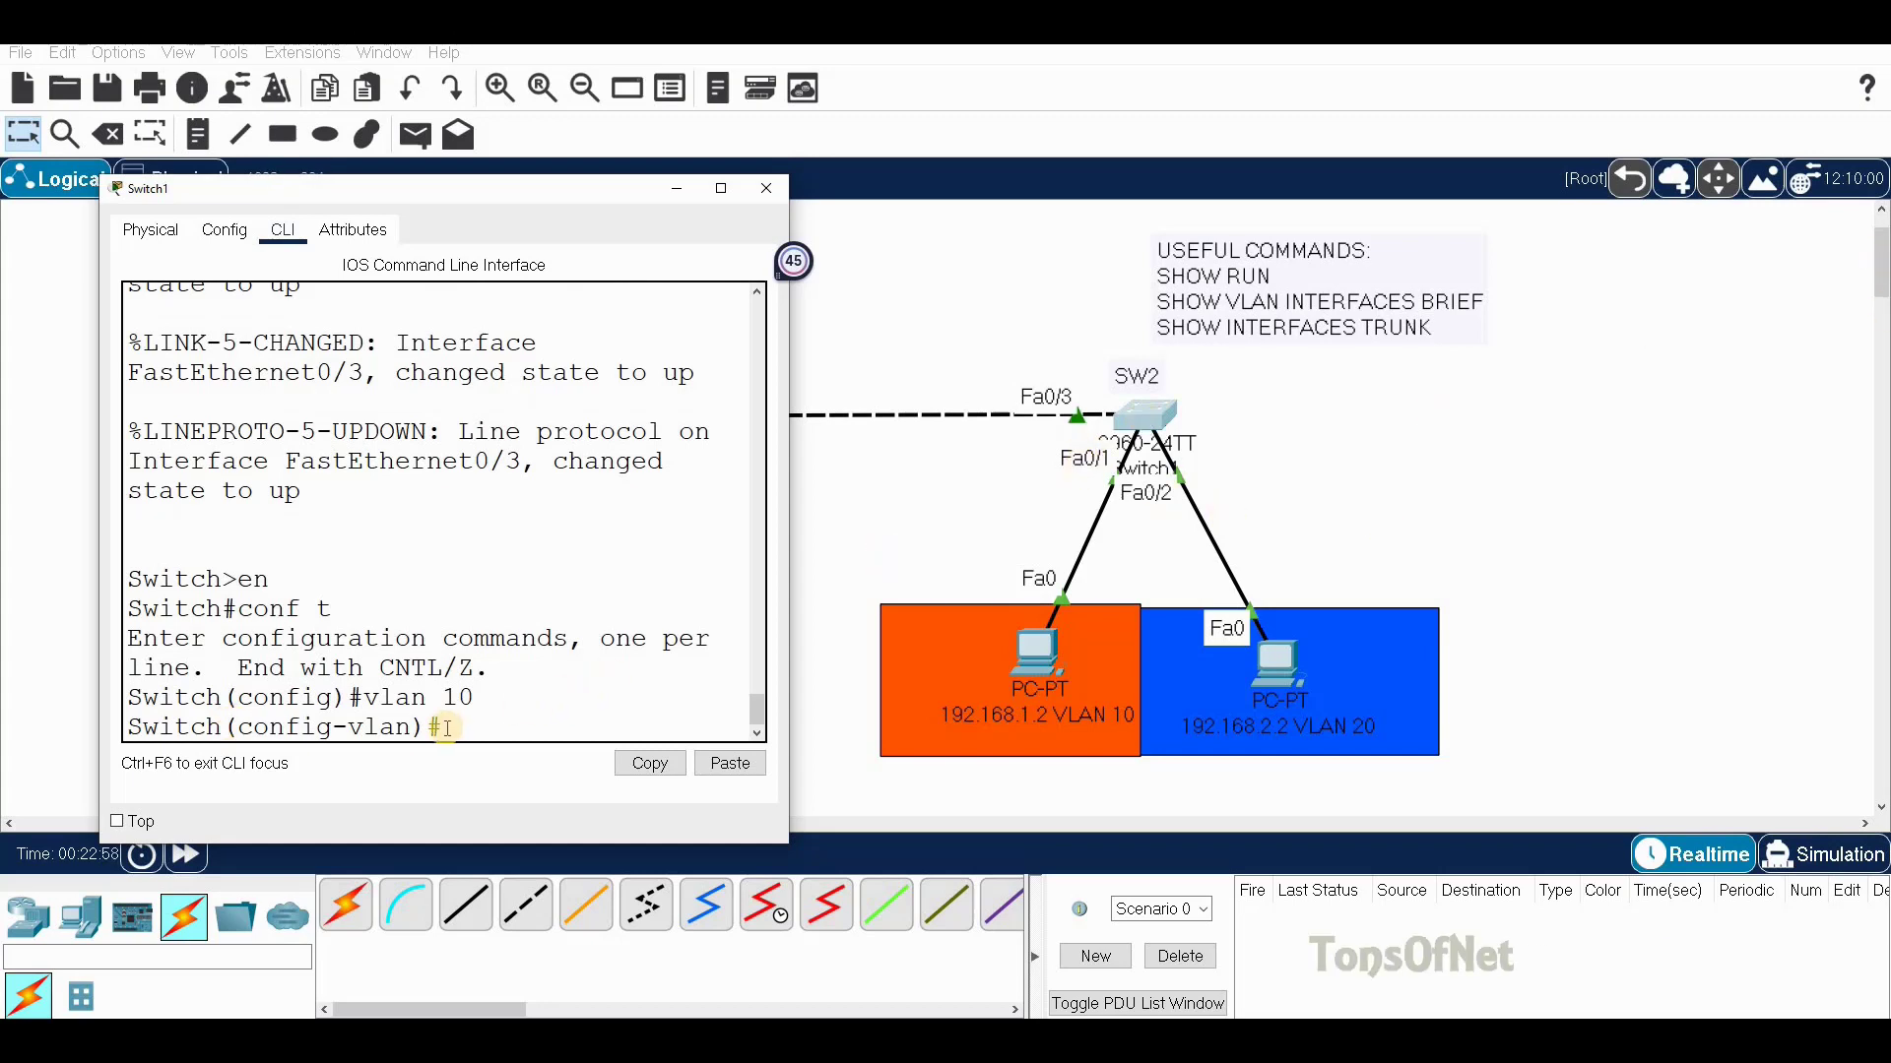
text(int)
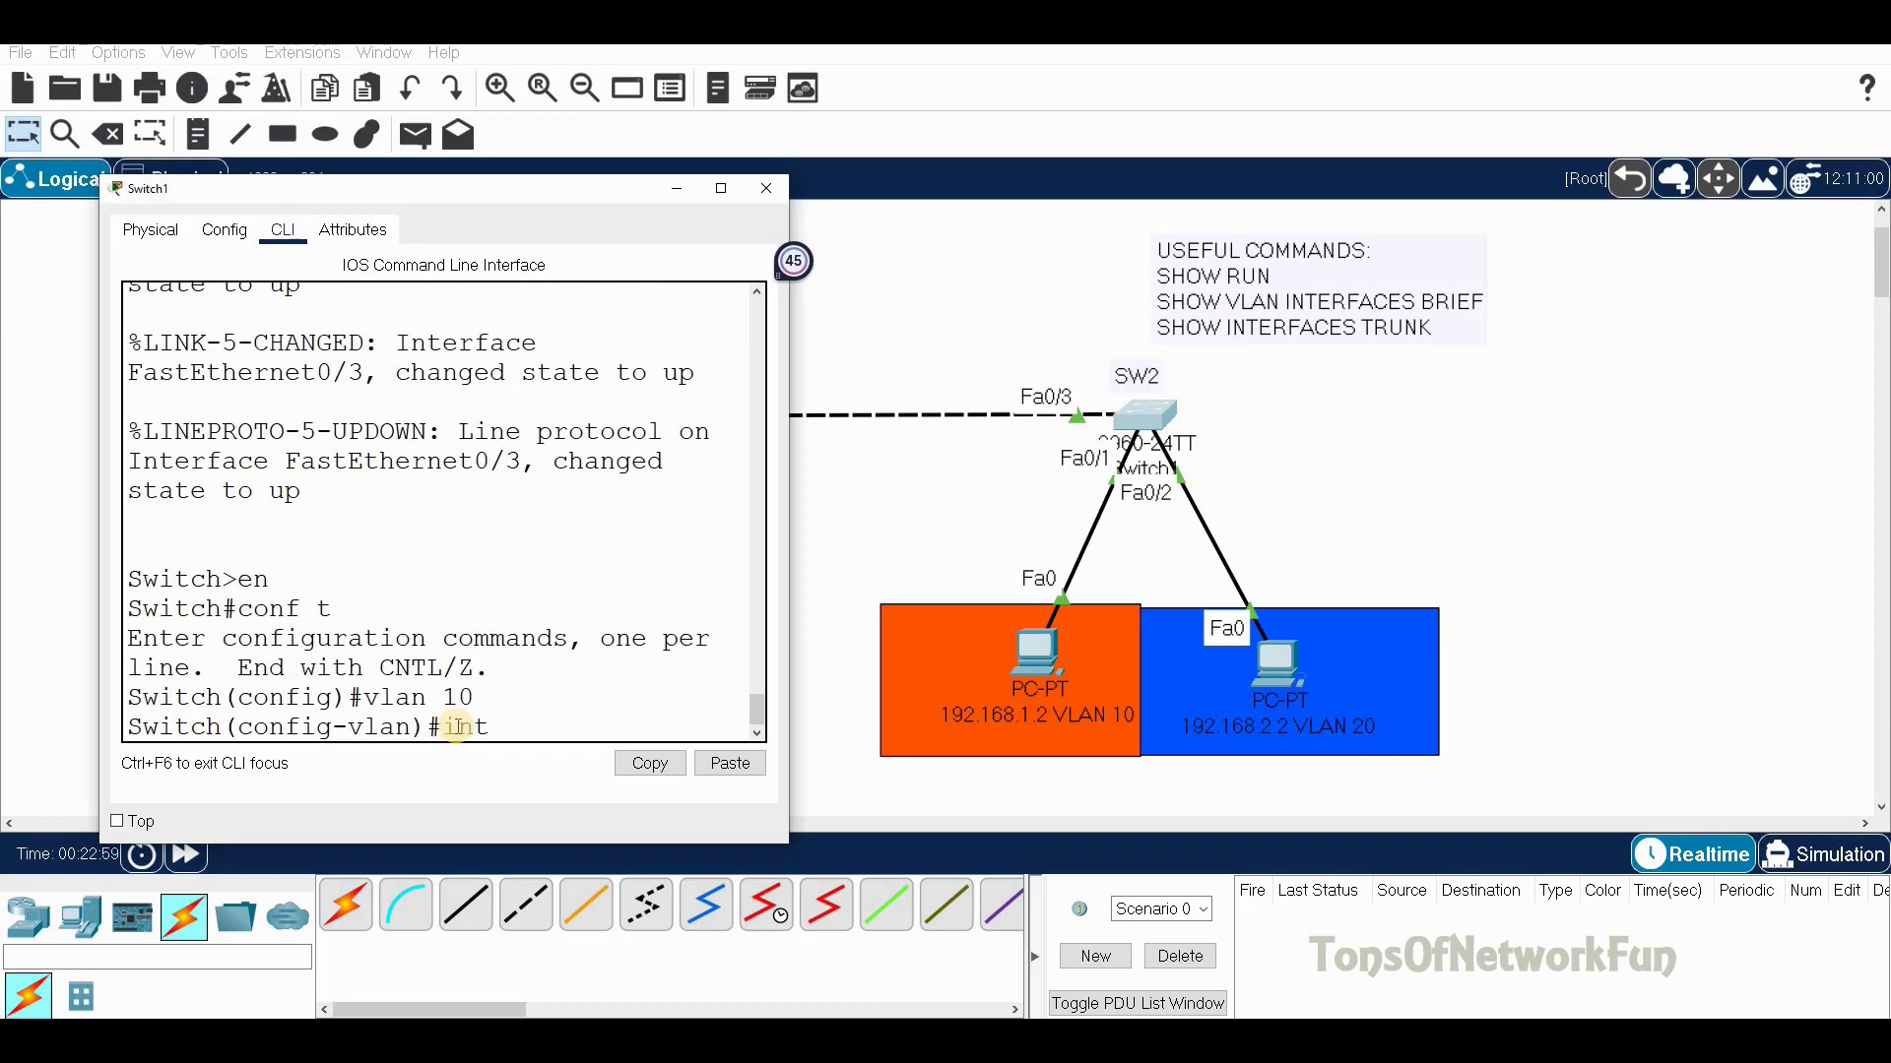
text( f0/1)
key(Return)
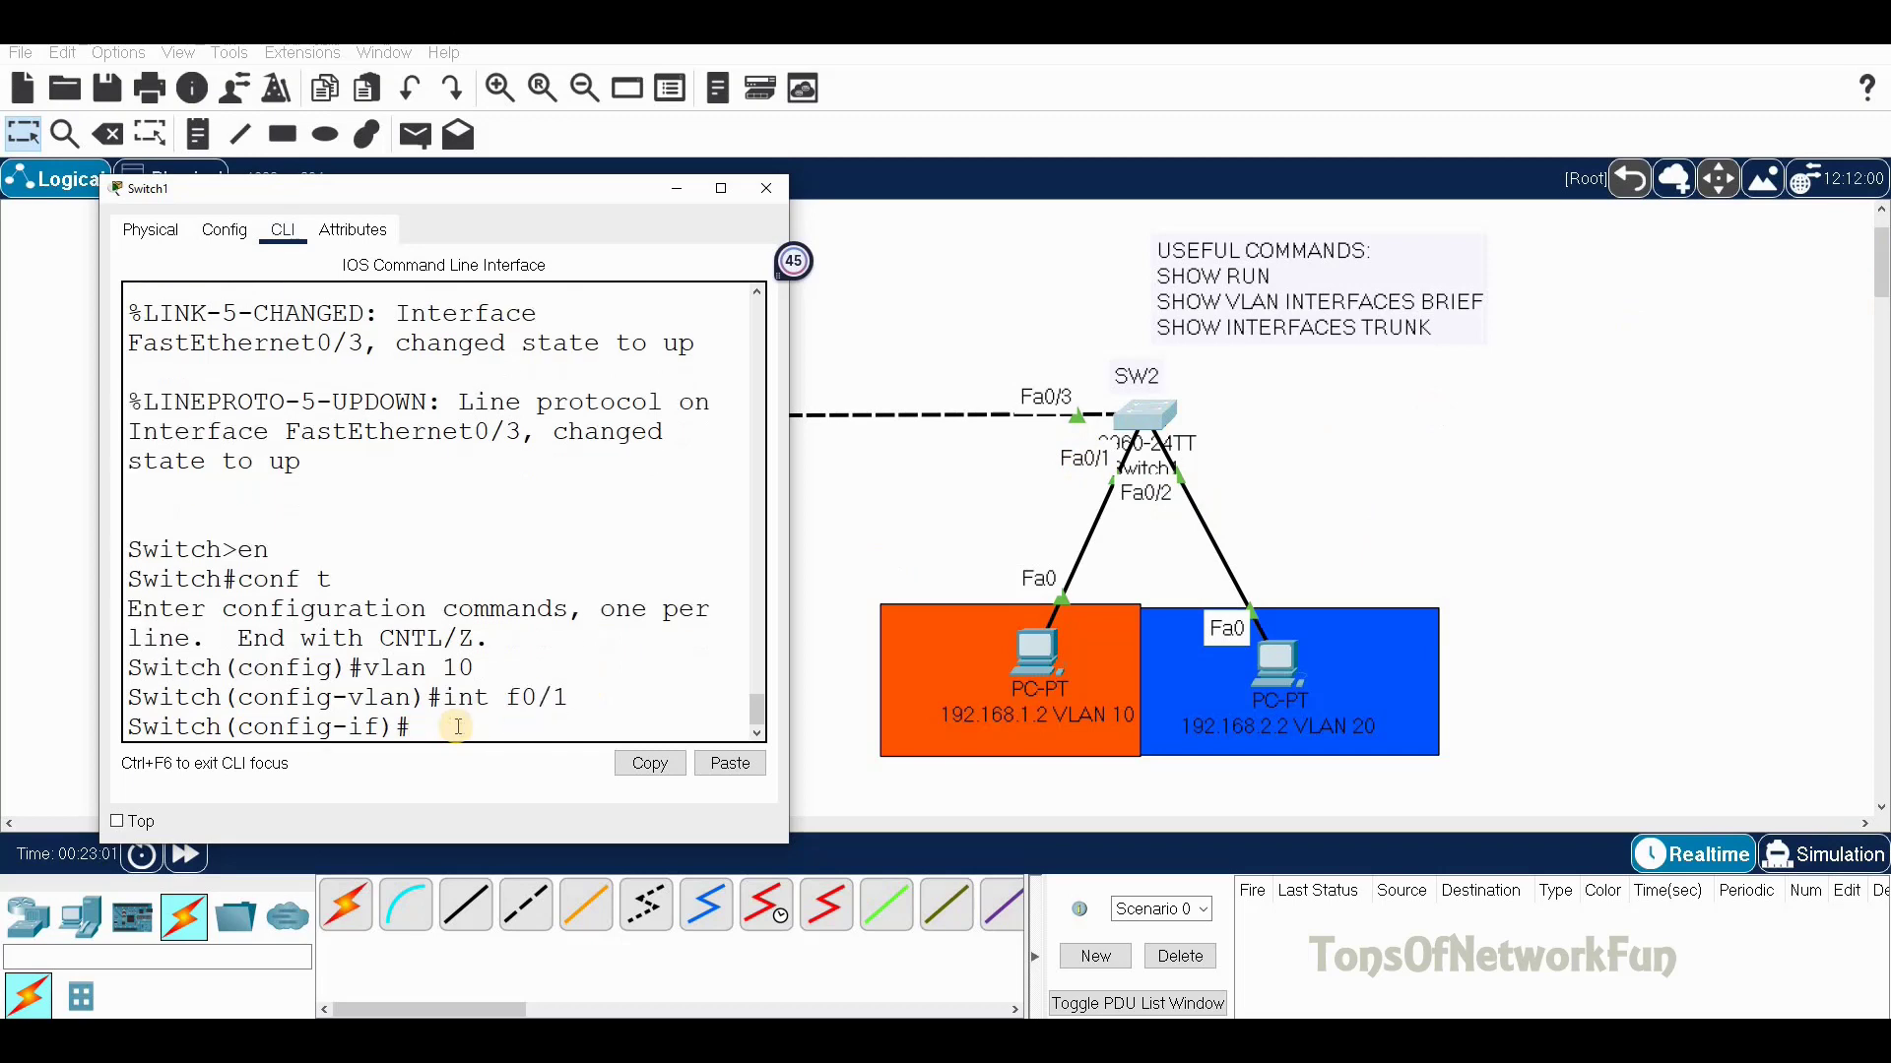
text(sw)
key(Tab)
text(m)
key(Tab)
text(ac)
key(Tab)
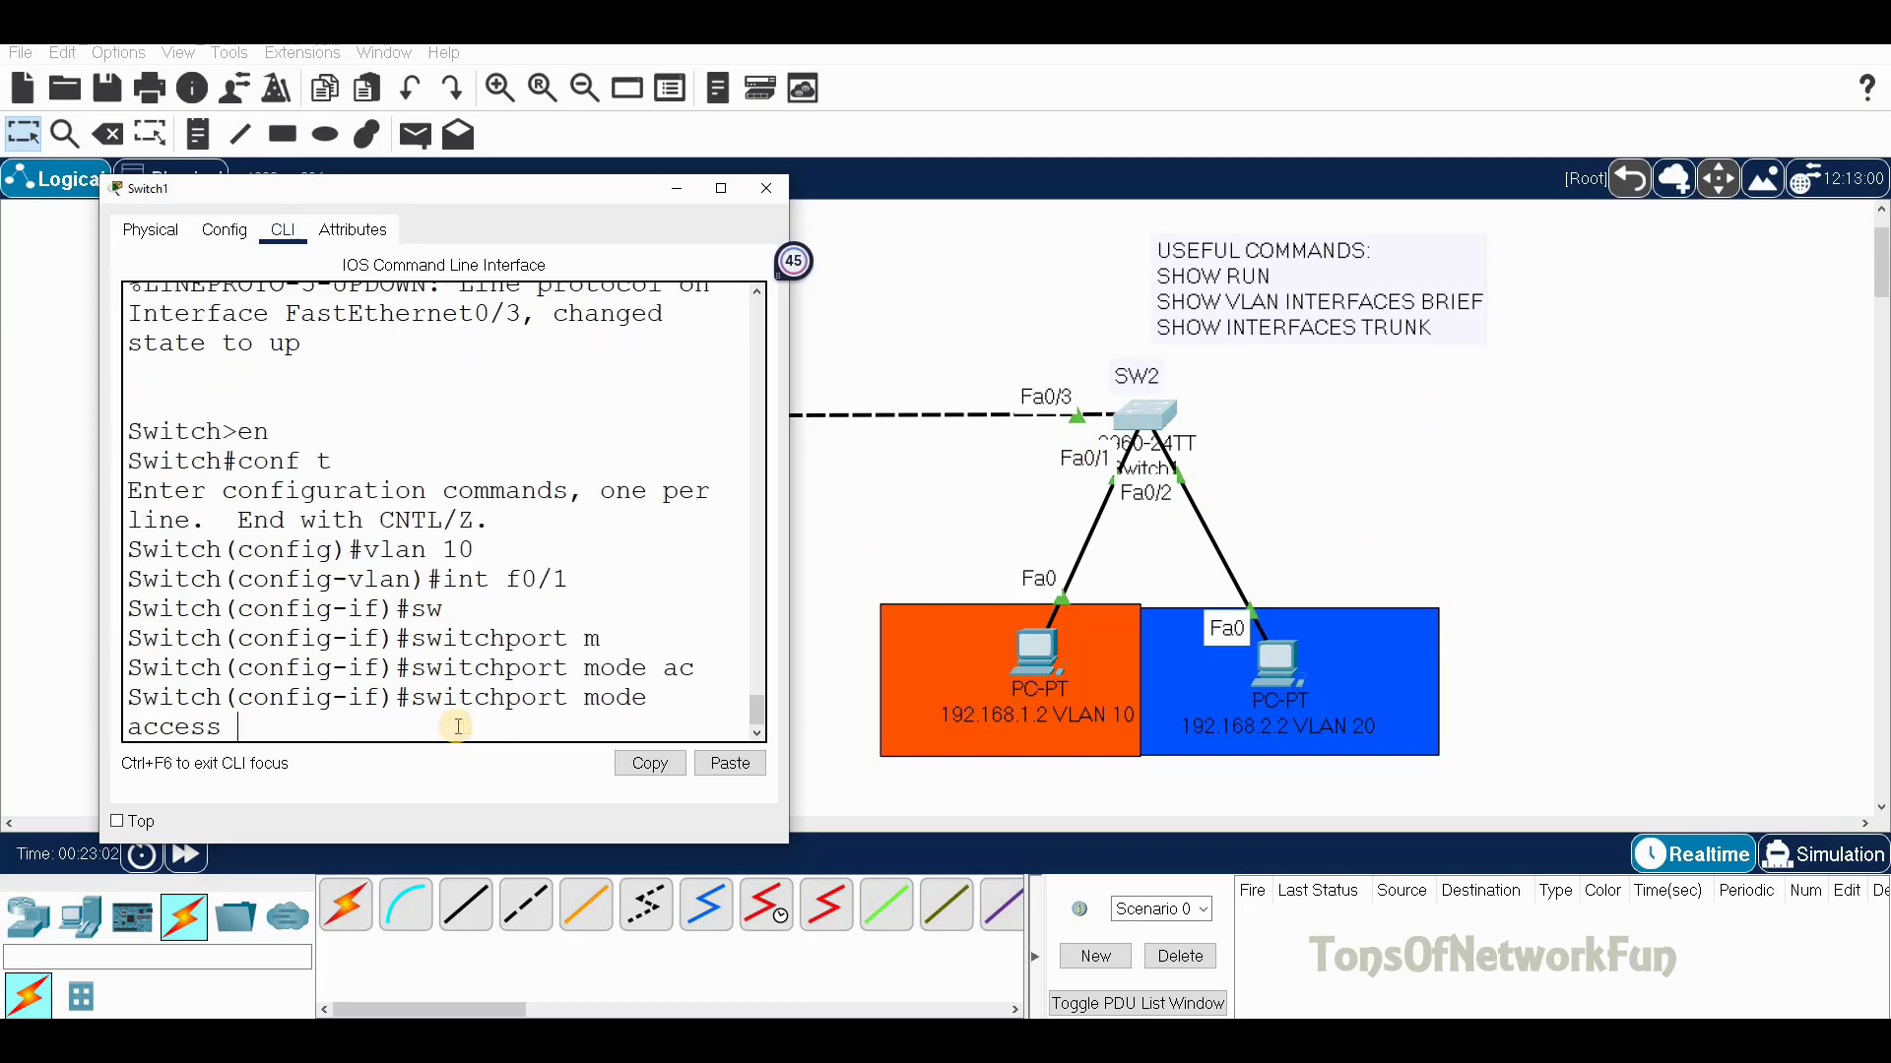
key(Return)
Assign interface f0/1 on SW2 to access VLAN 10
text(sw)
key(Tab)
text(ac)
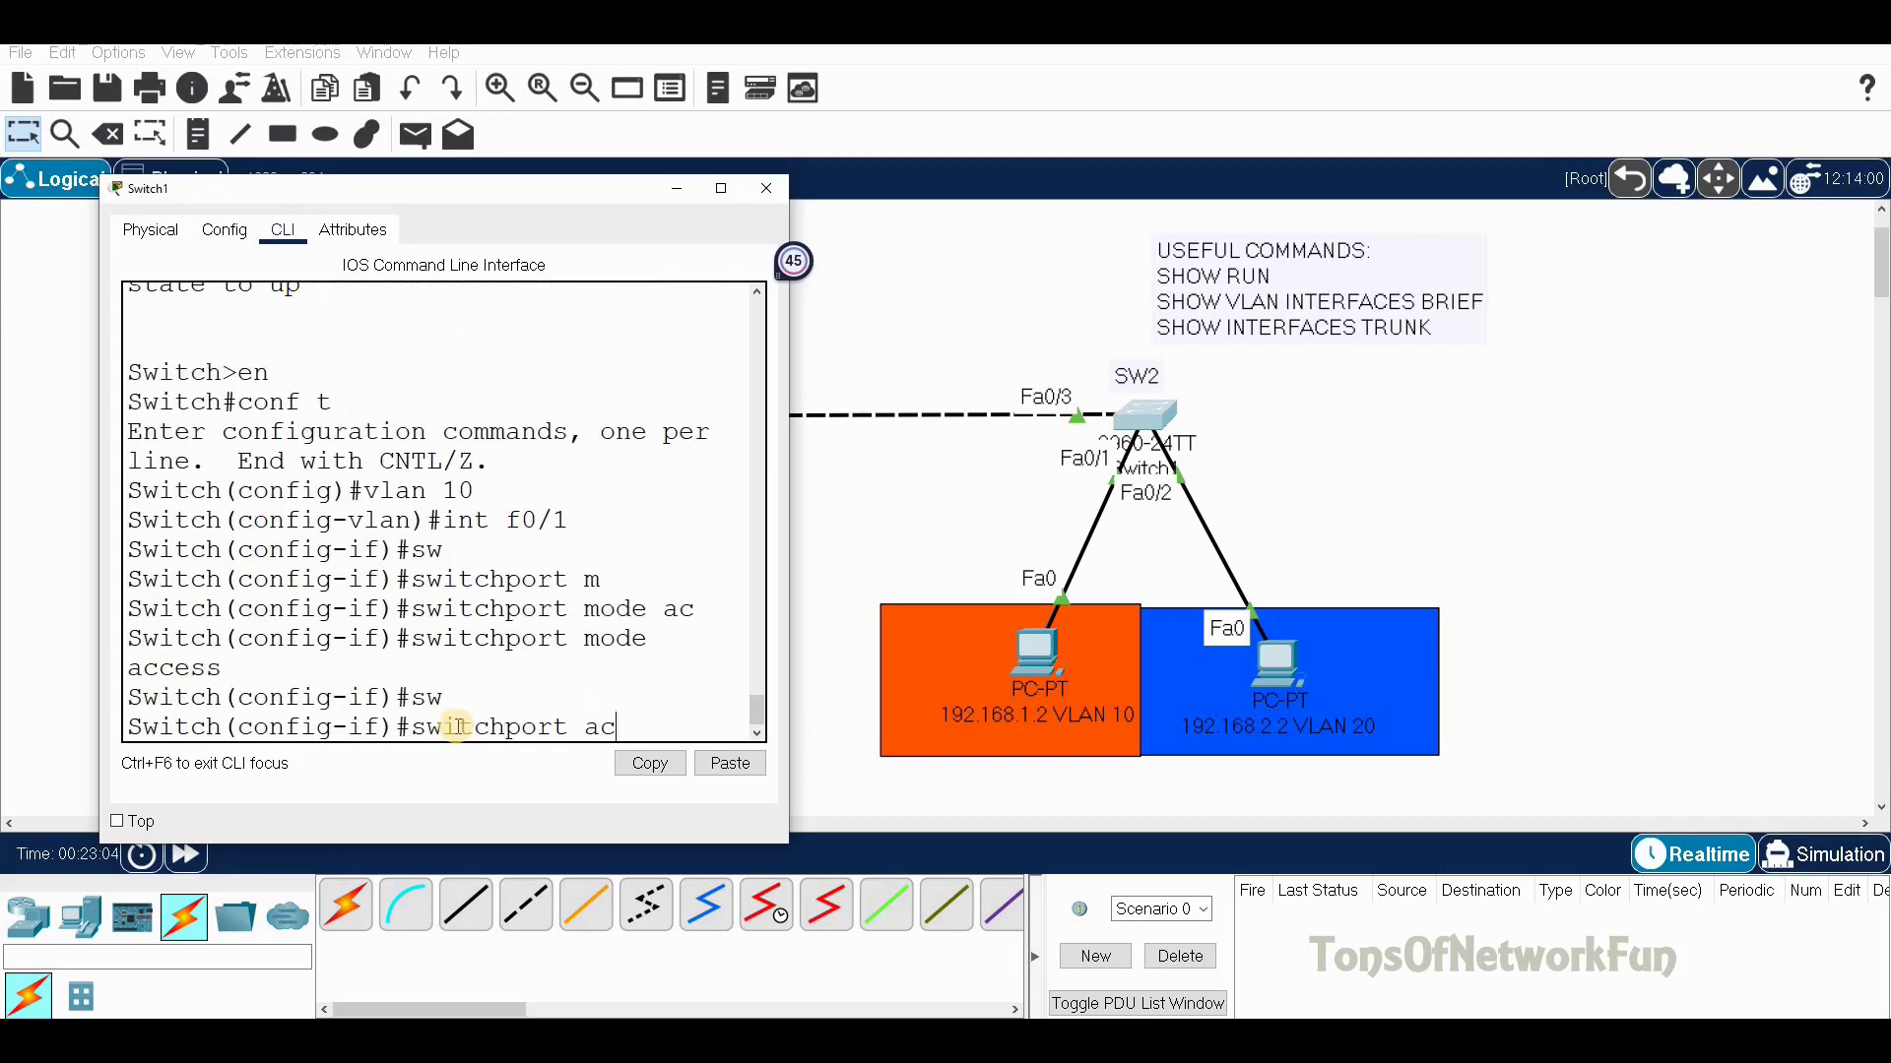
key(Tab)
text(vlan 10)
key(Return)
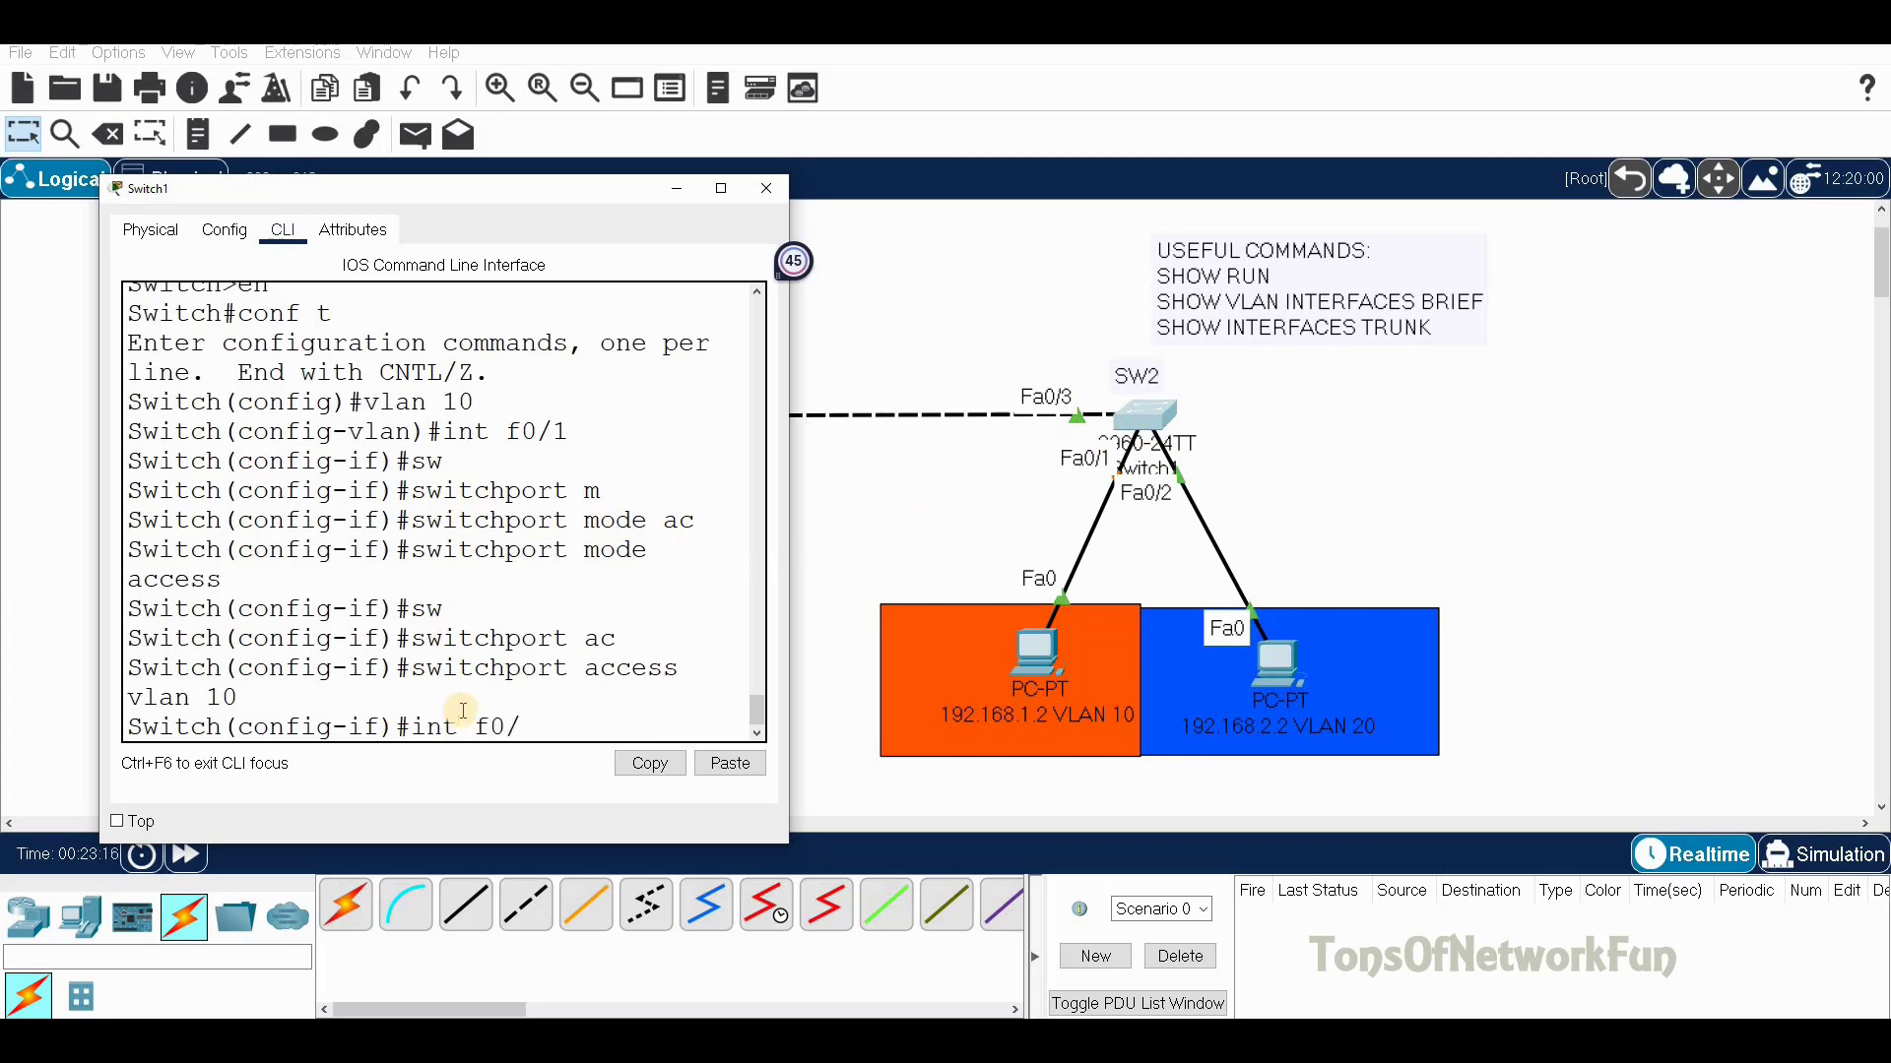
Set interface f0/2 on SW2 to switchport access mode
key(Return)
text(sw)
key(Tab)
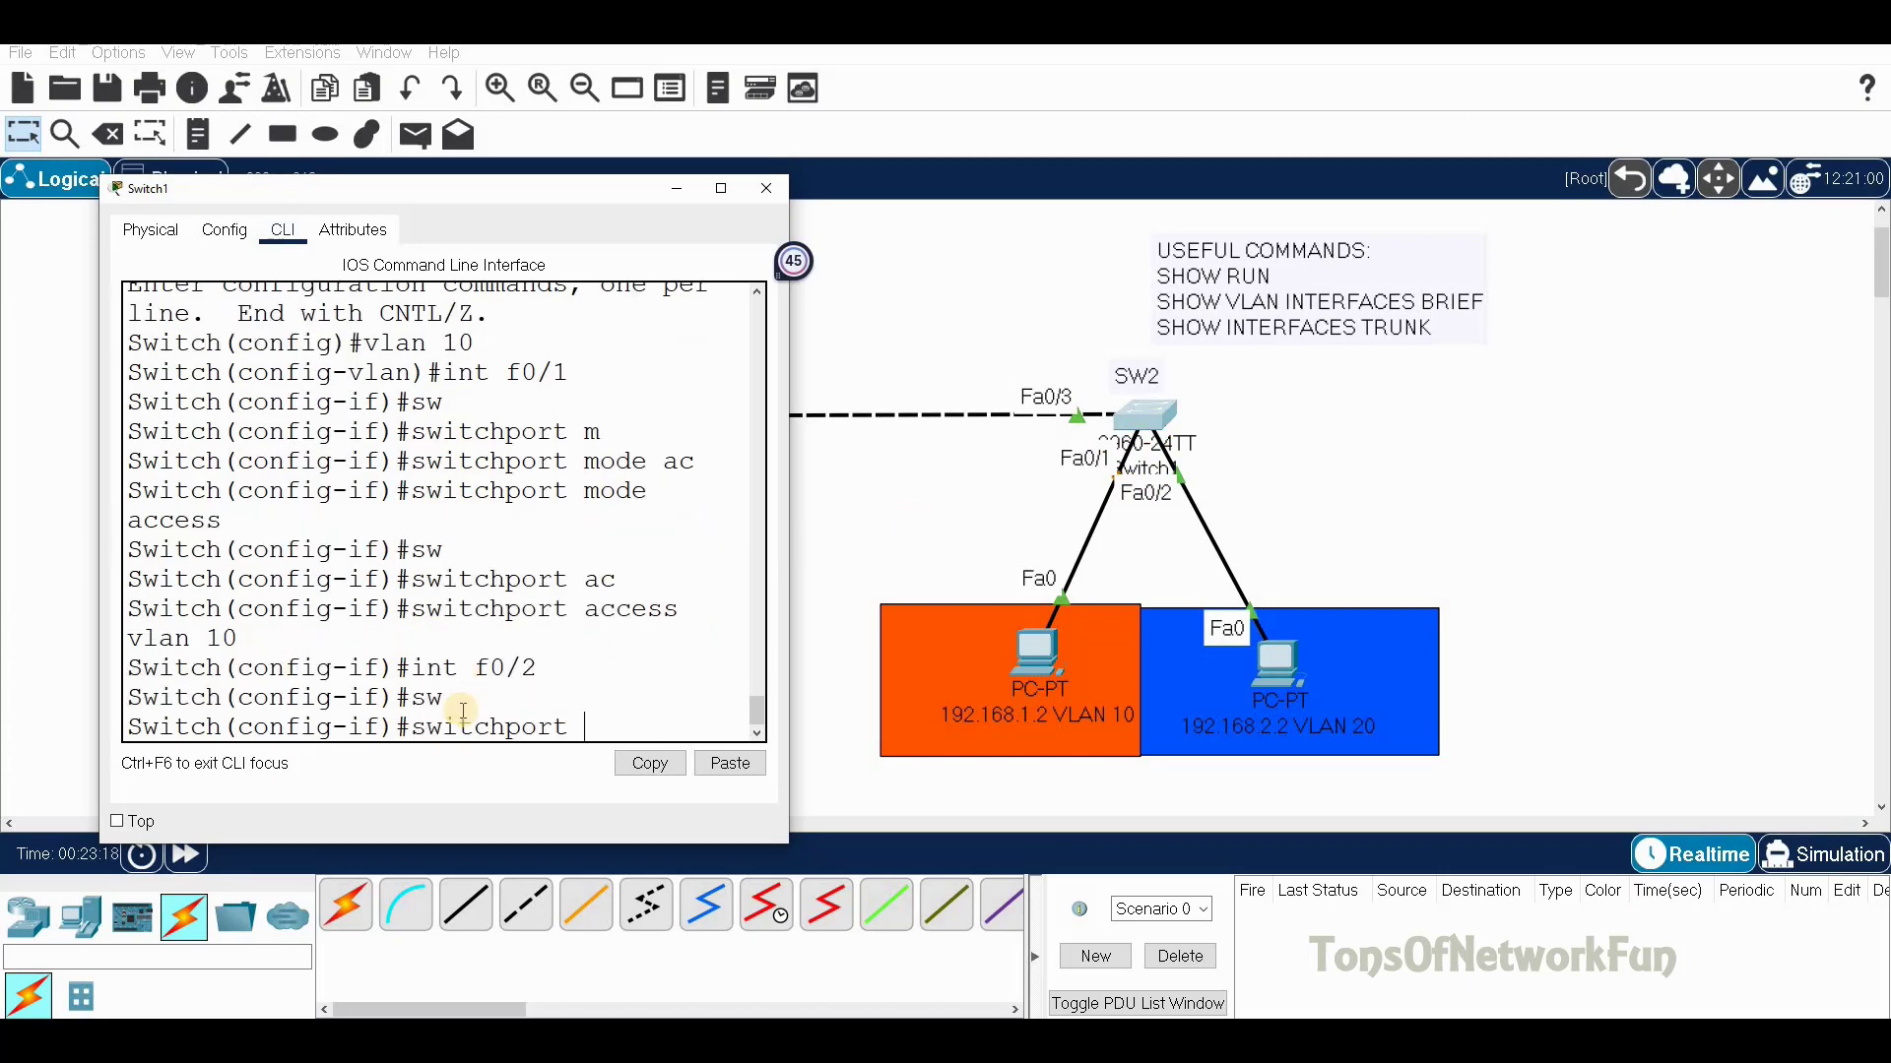
text(m)
key(Tab)
text(ac)
key(Tab)
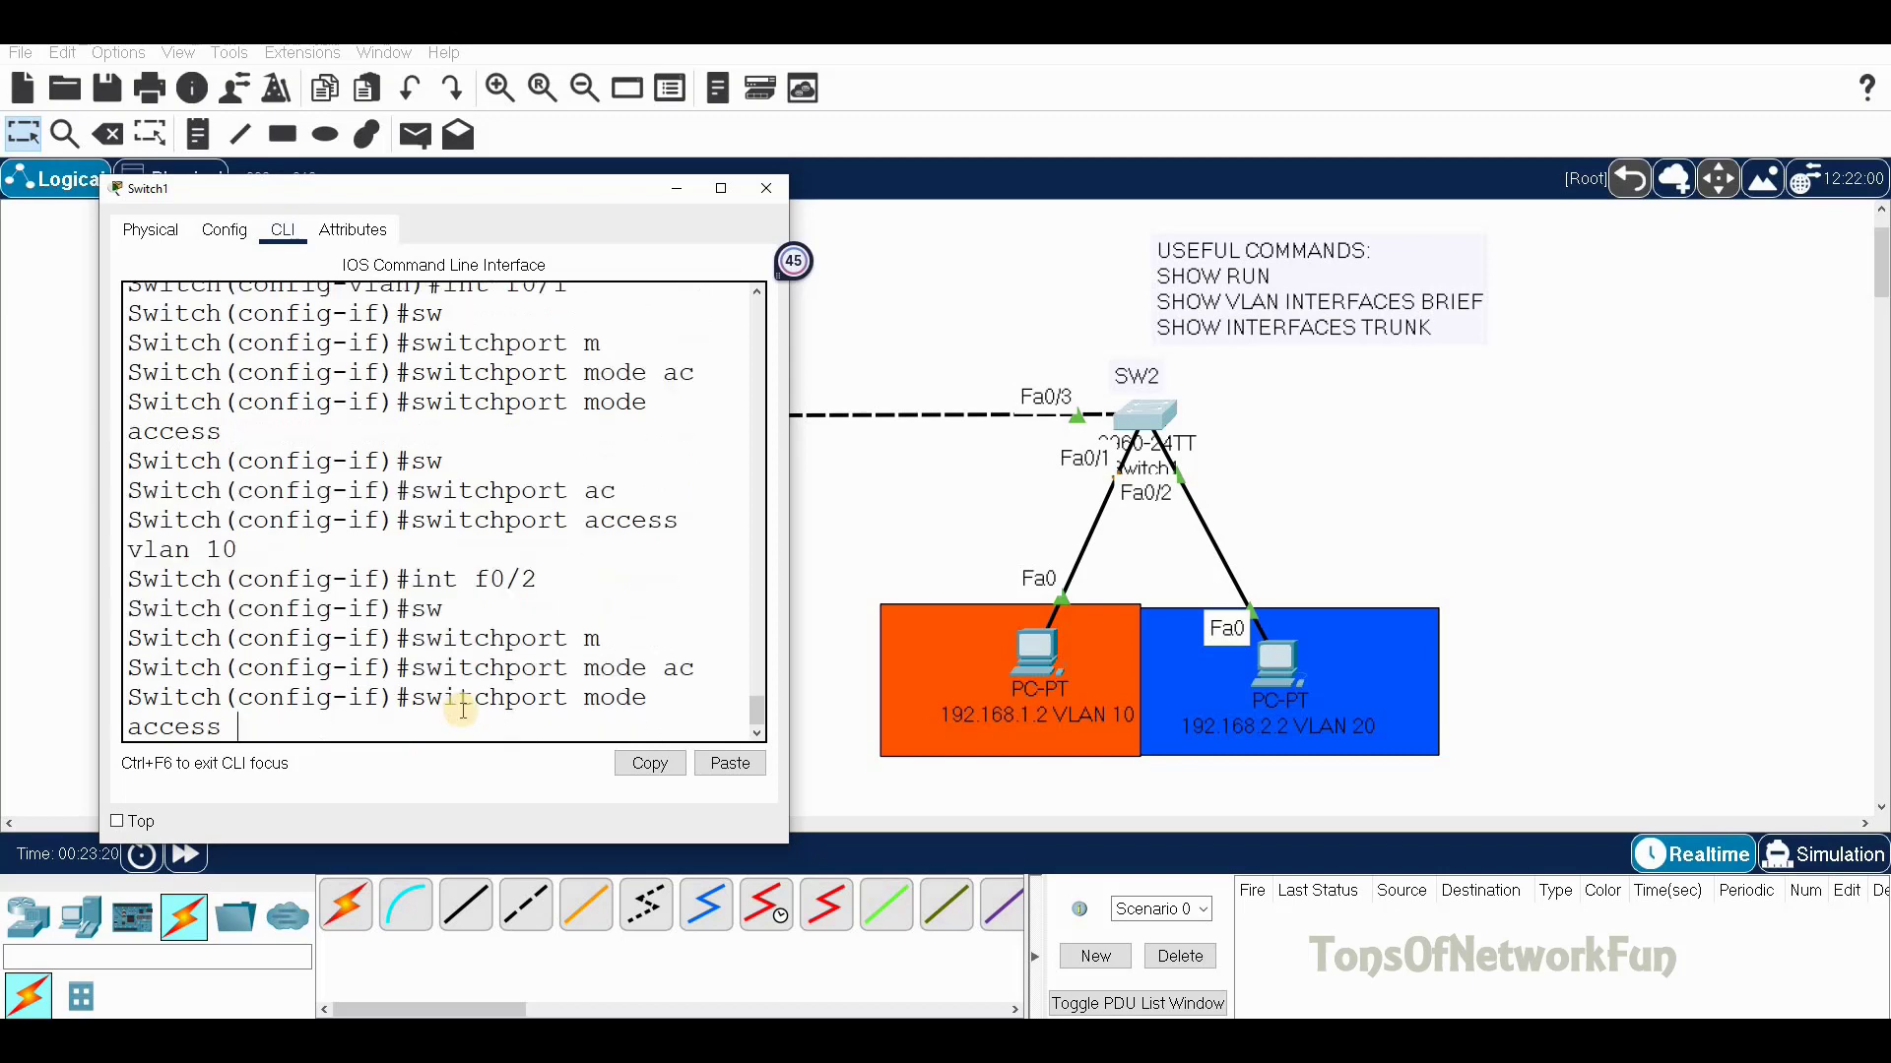
key(Return)
Assign interface f0/2 on SW2 to access VLAN 20 and return to global configuration mode
text(sw)
key(Tab)
text(ac)
key(Tab)
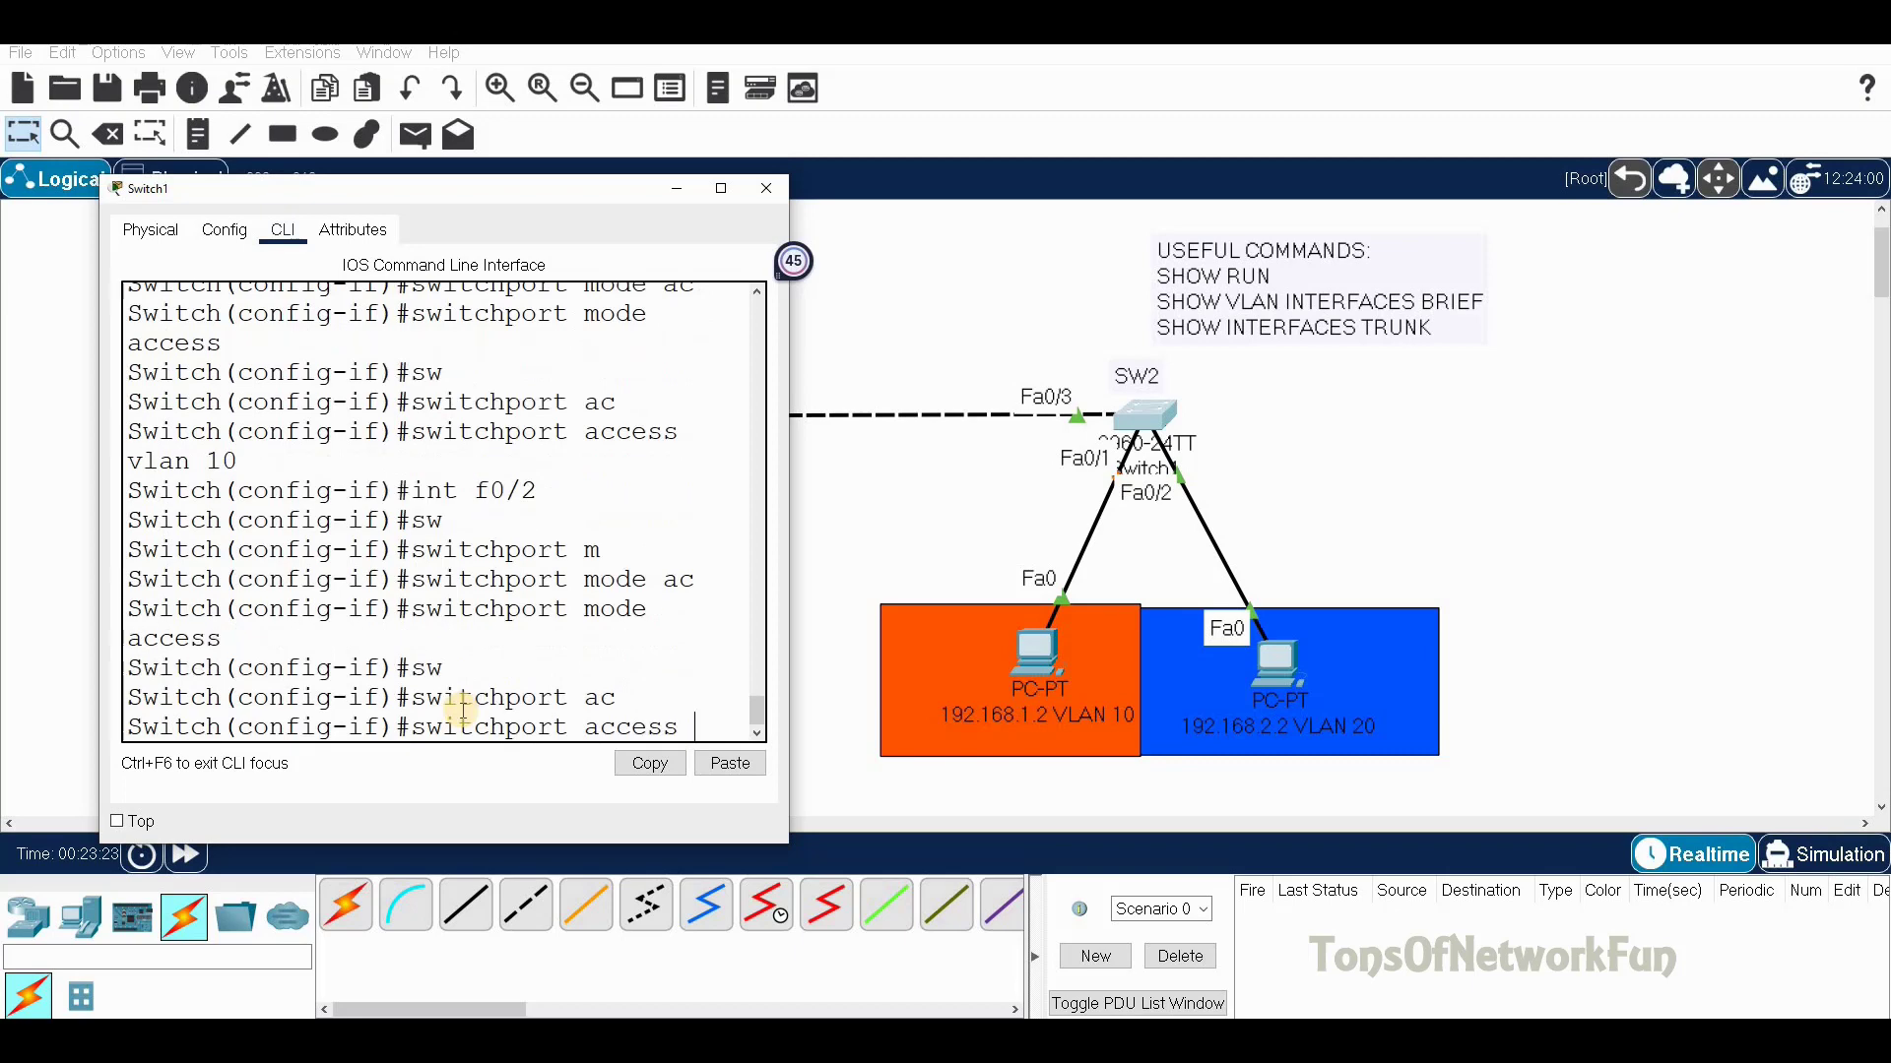
text(vlan)
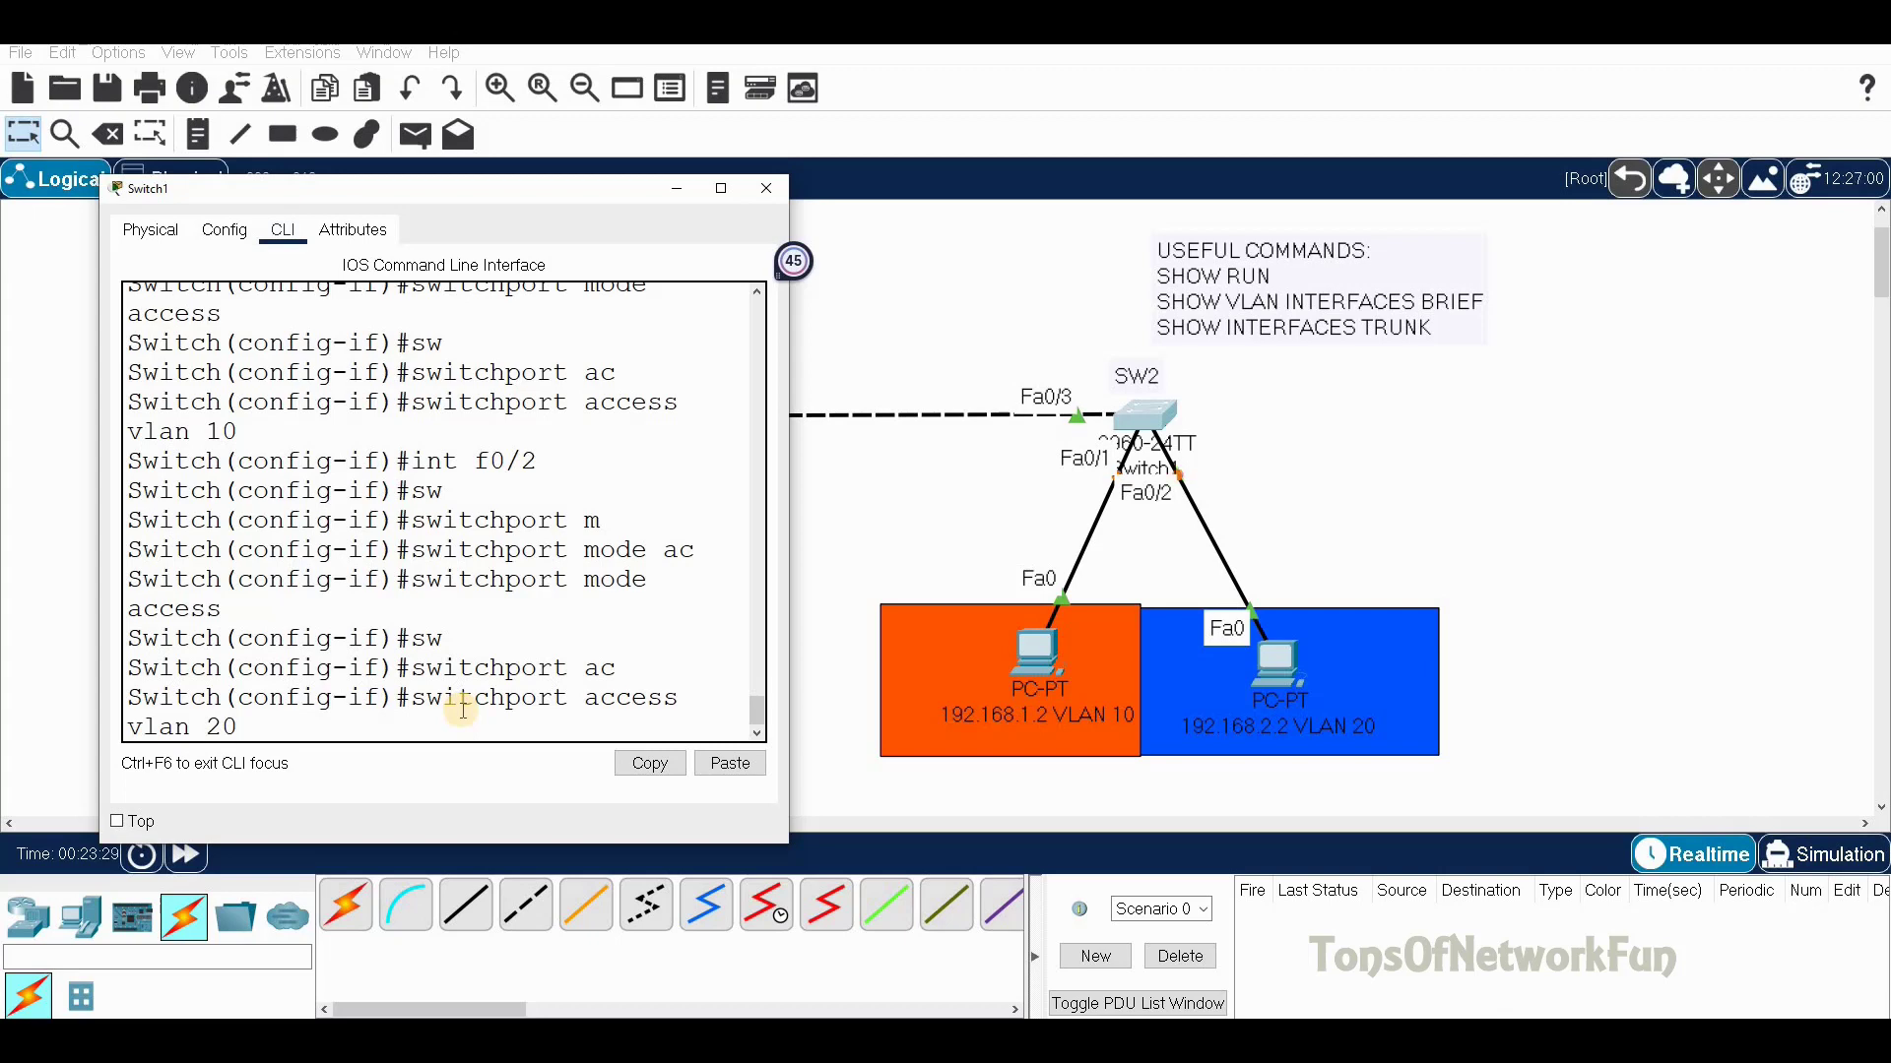
text(20)
key(Return)
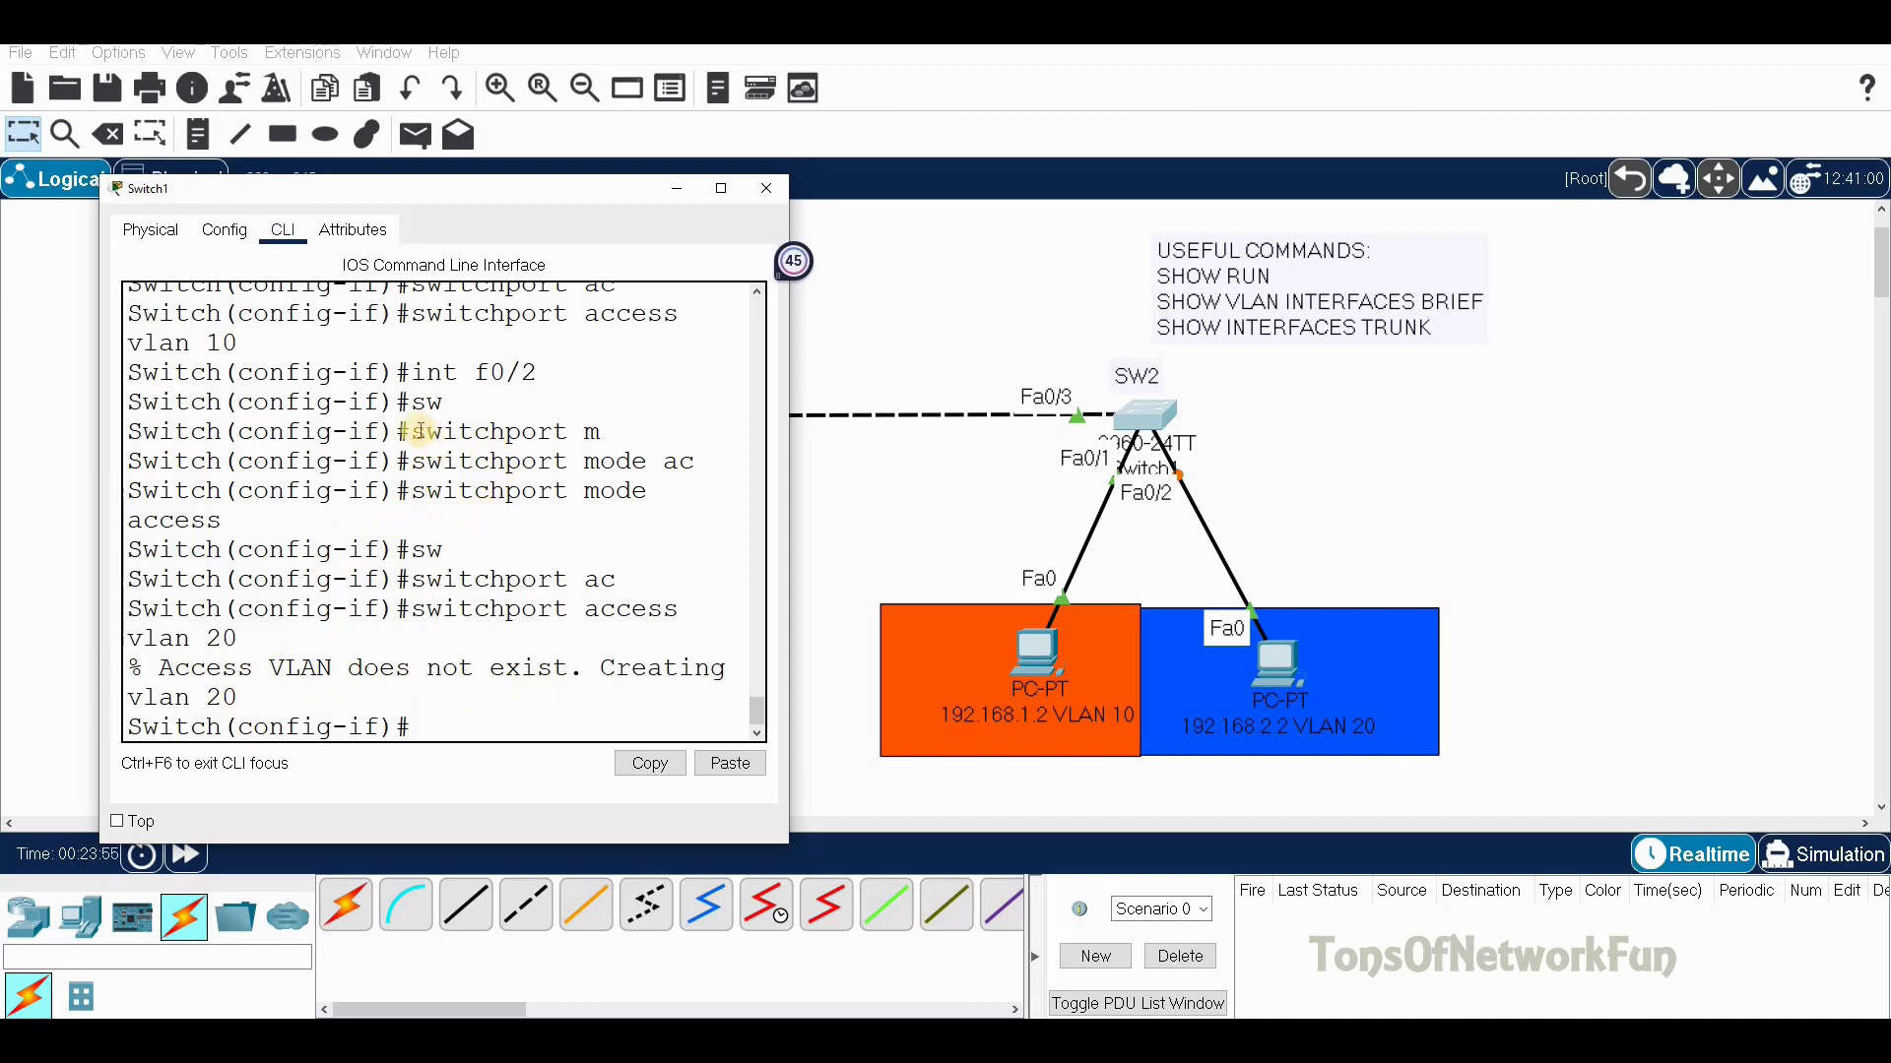
drag(412, 431, 664, 611)
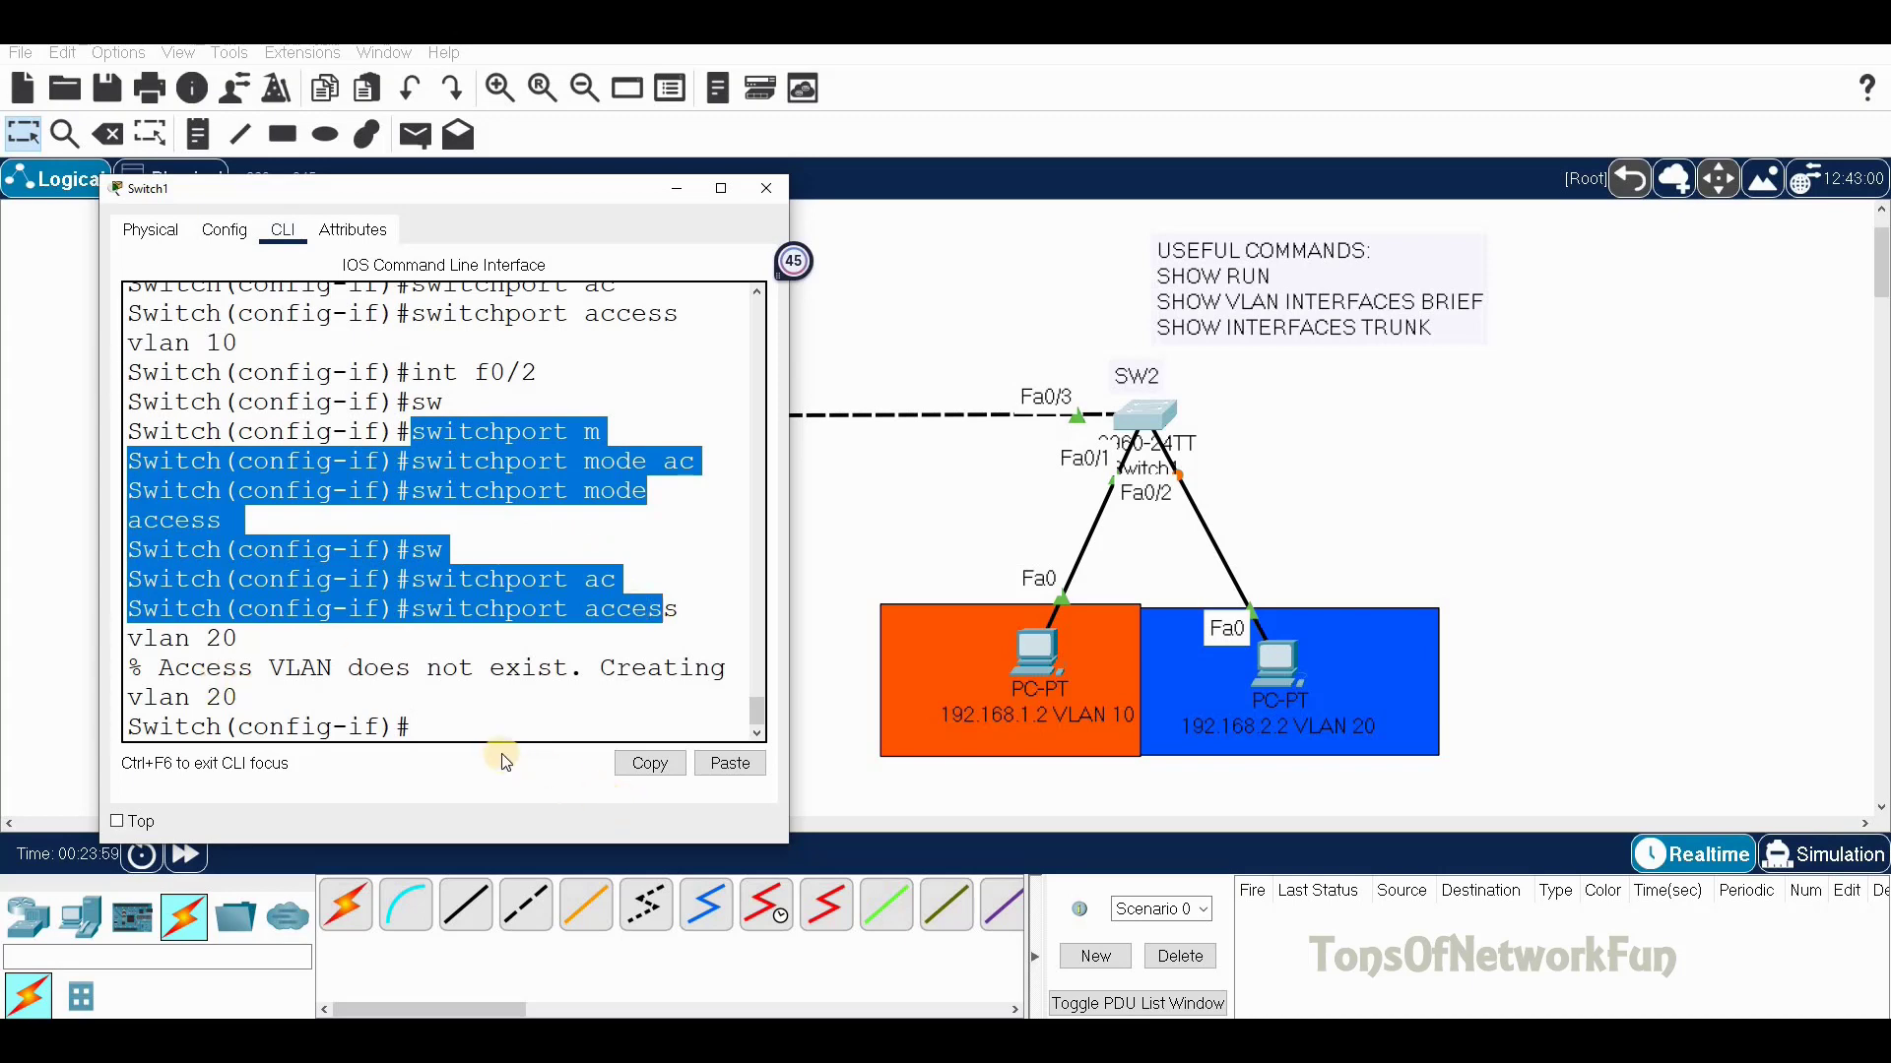
click(477, 734)
text(exi)
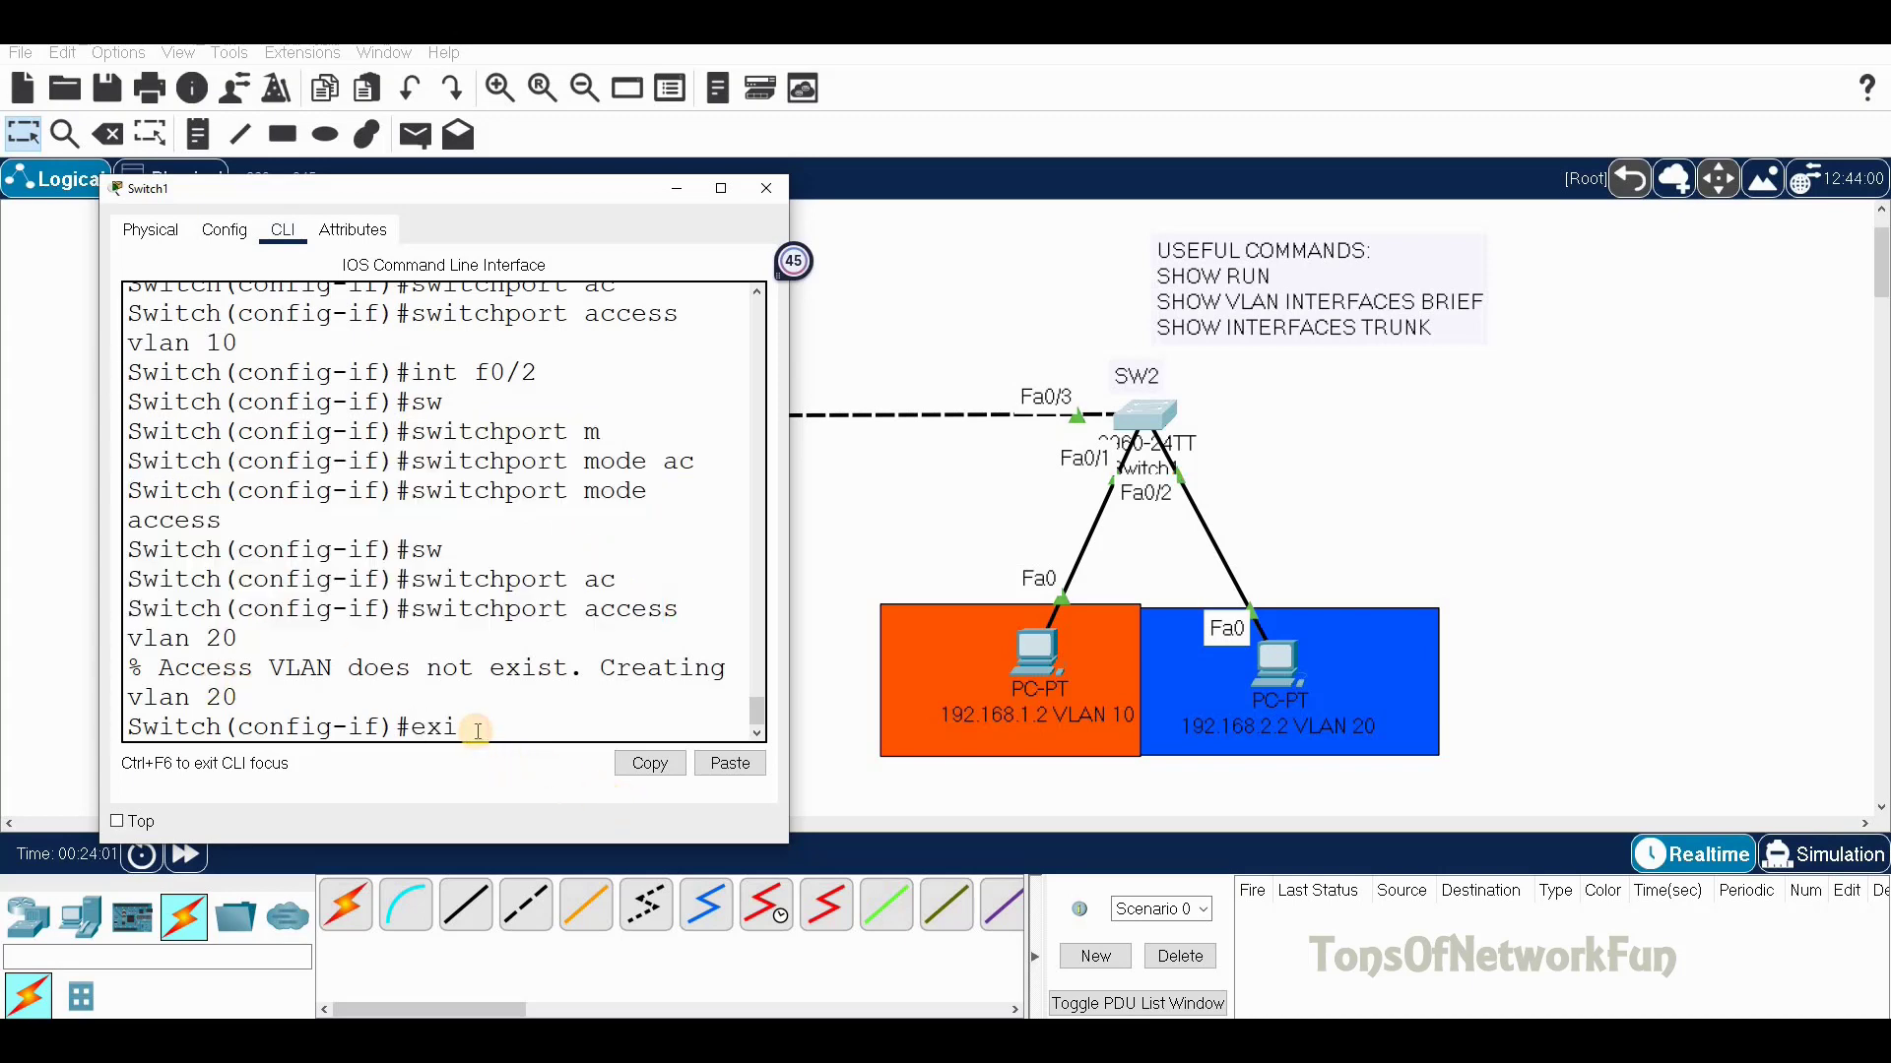
text(t)
key(Return)
Run "do sh vlan br" on SW2, check the ports of VLANs 10 and 20 against the topology, and close the switch
text(do sh vlan br)
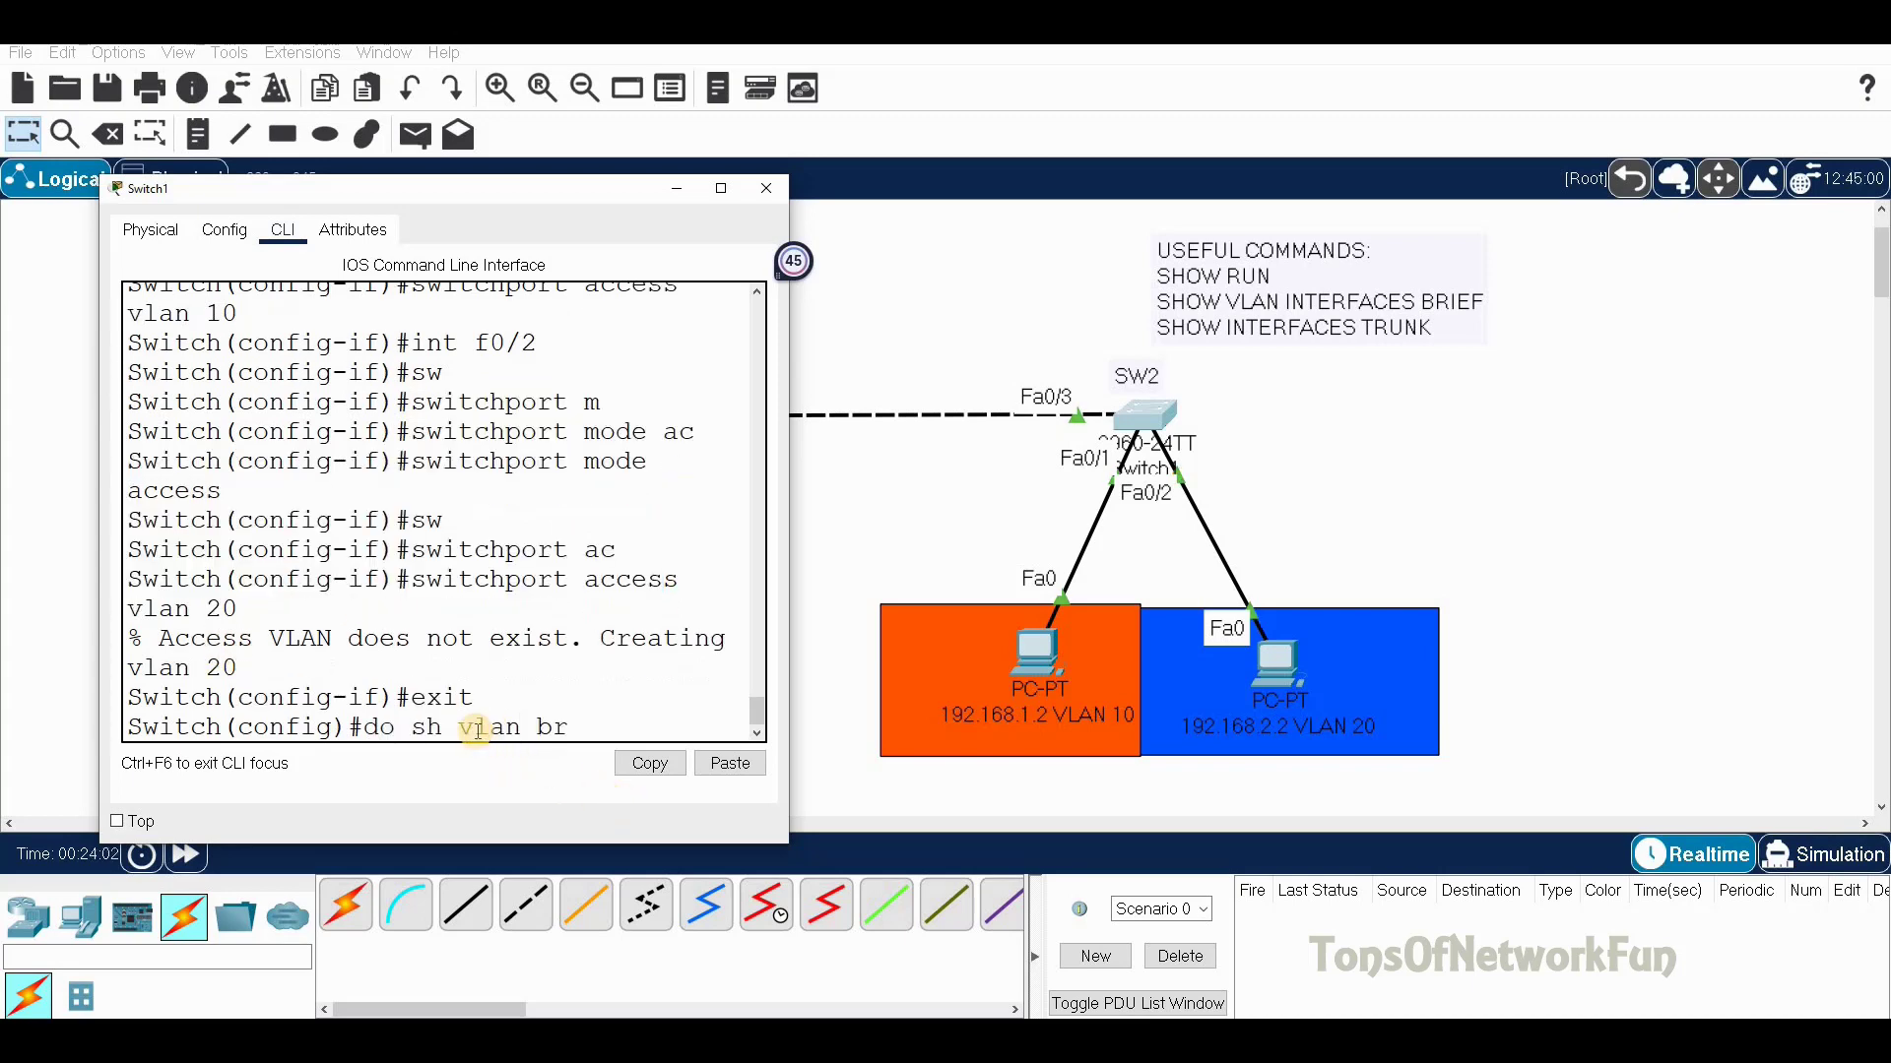
key(Return)
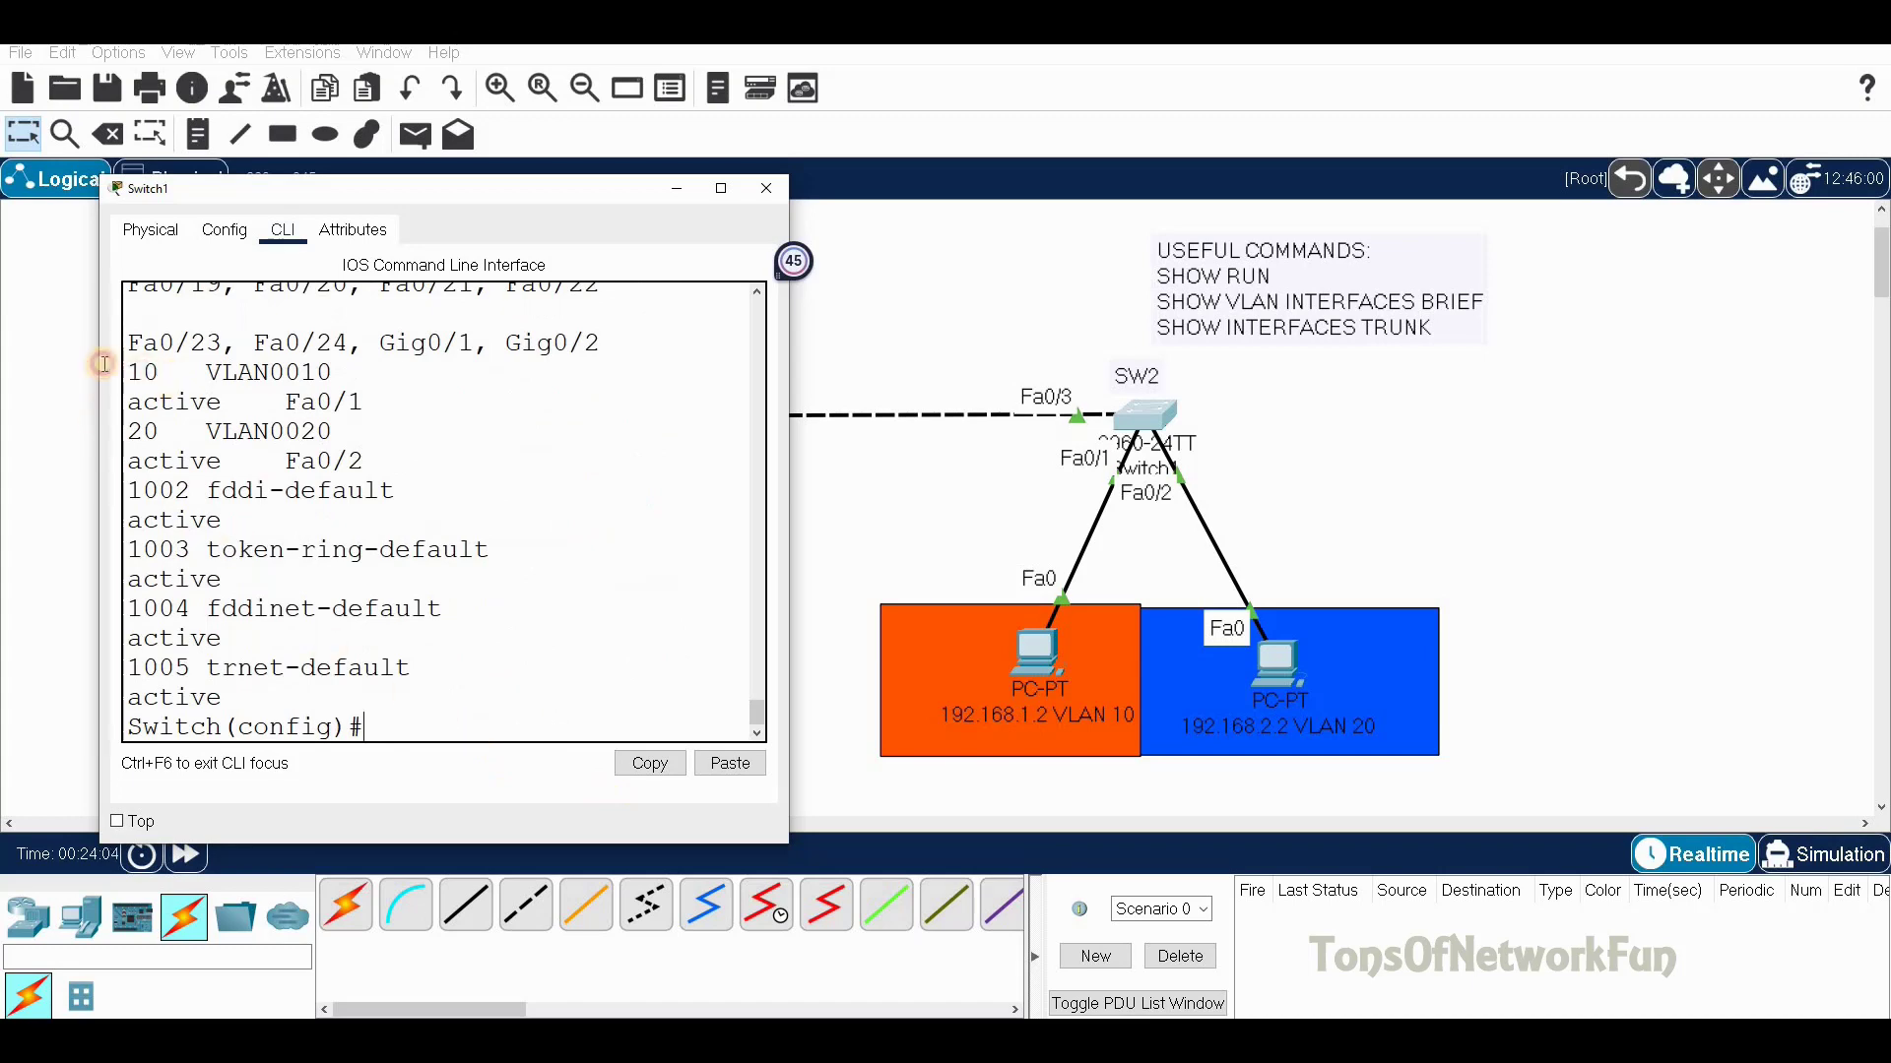
drag(102, 364, 174, 372)
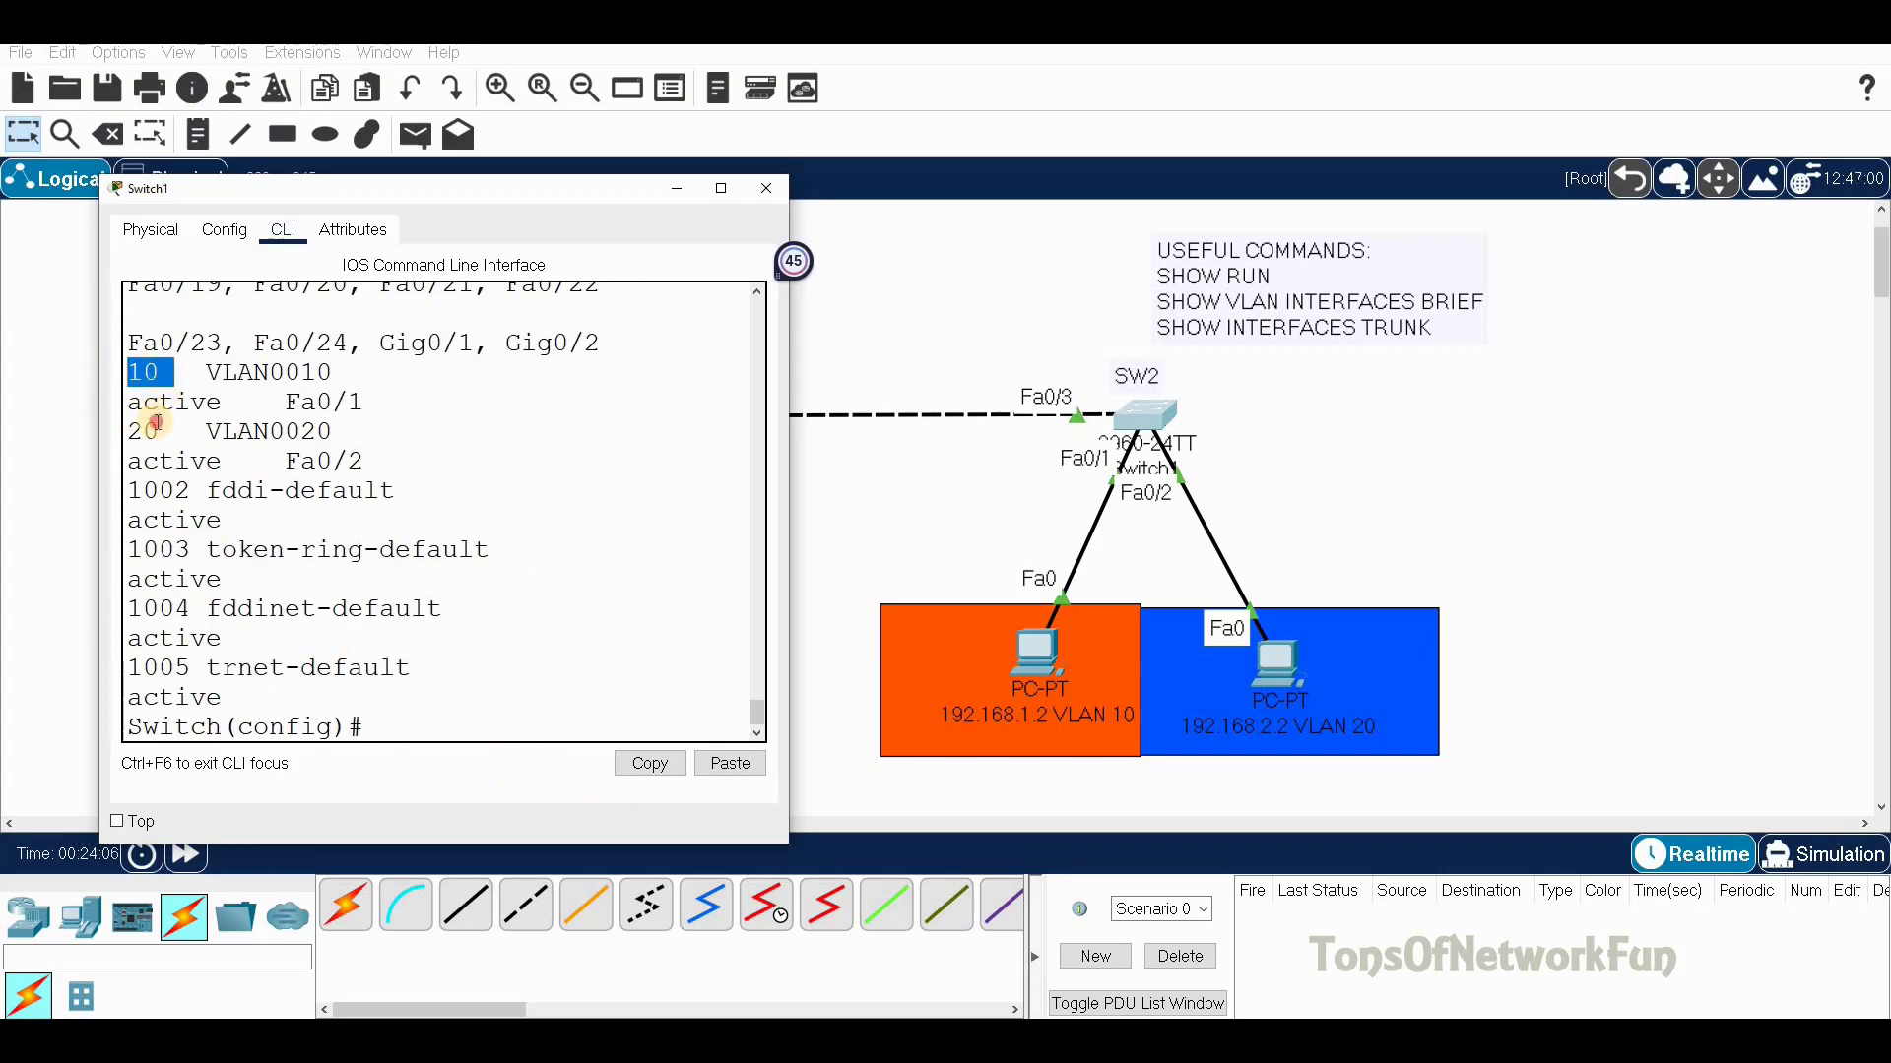
drag(106, 431, 160, 433)
drag(364, 403, 285, 403)
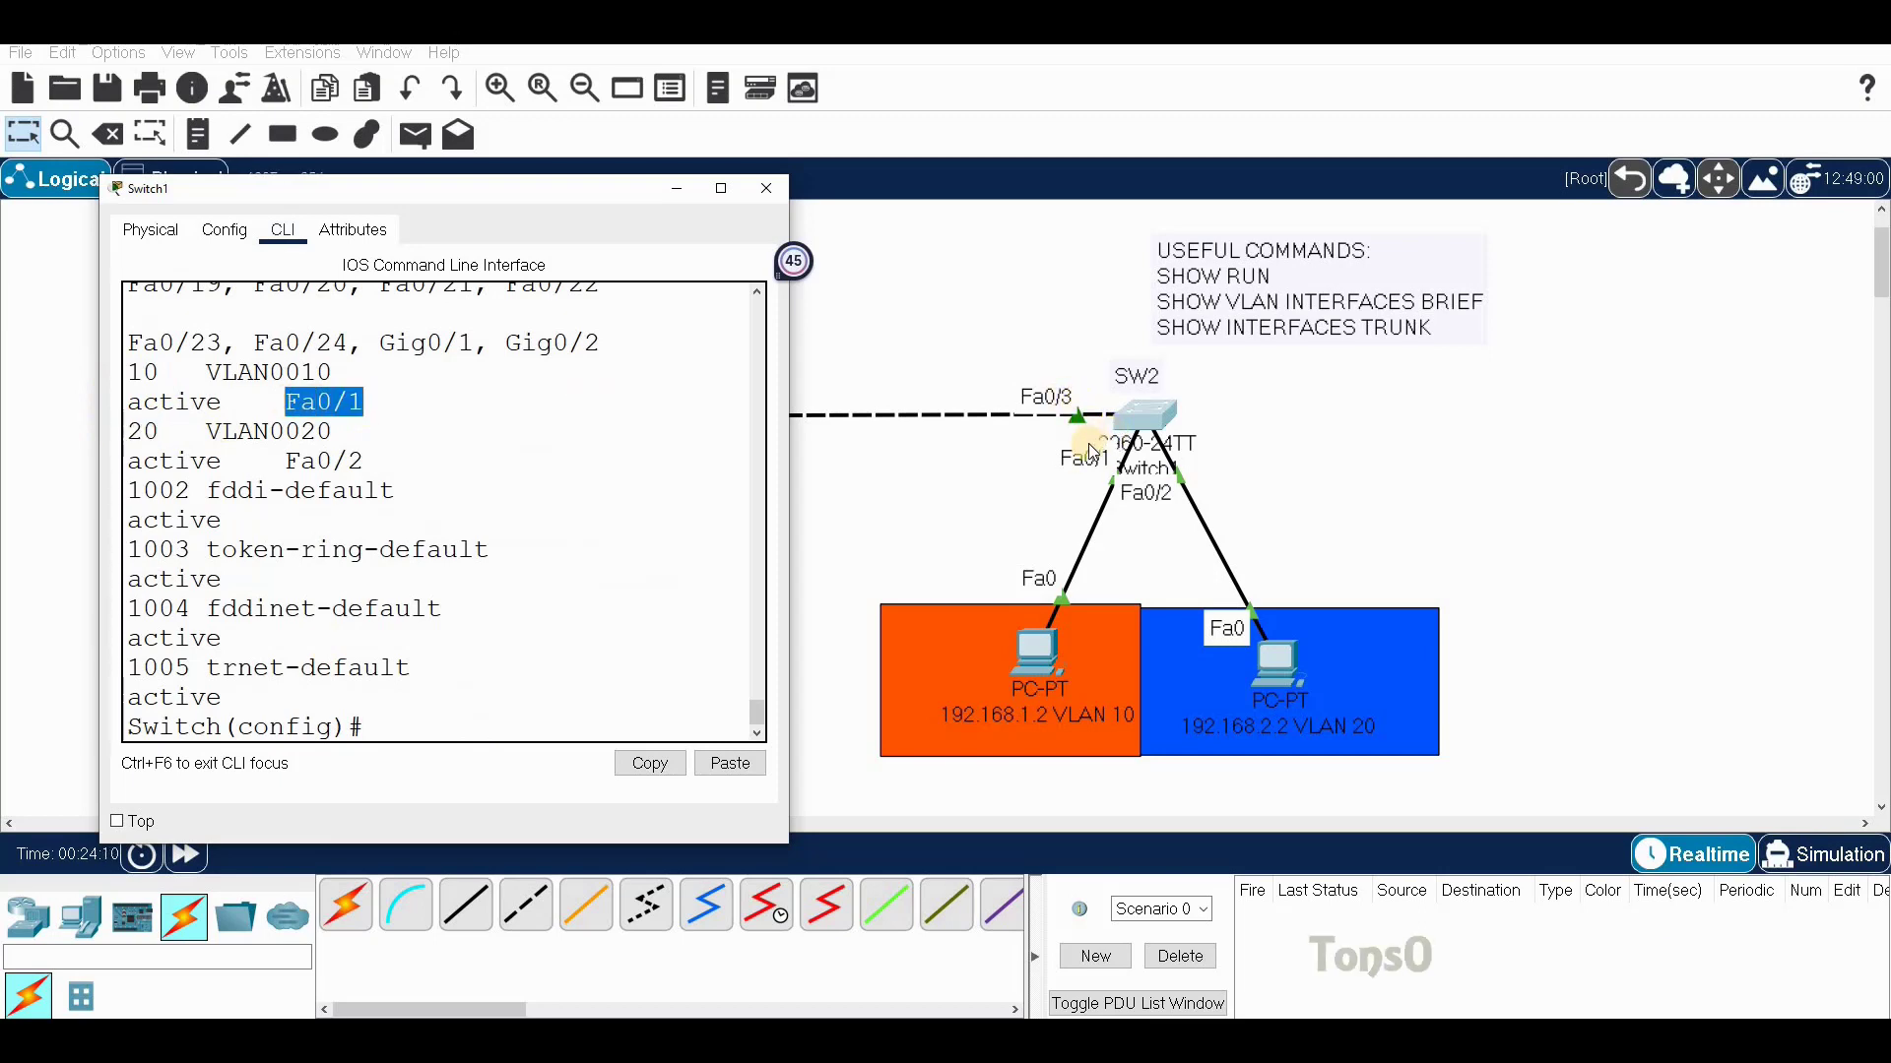
drag(111, 425, 160, 431)
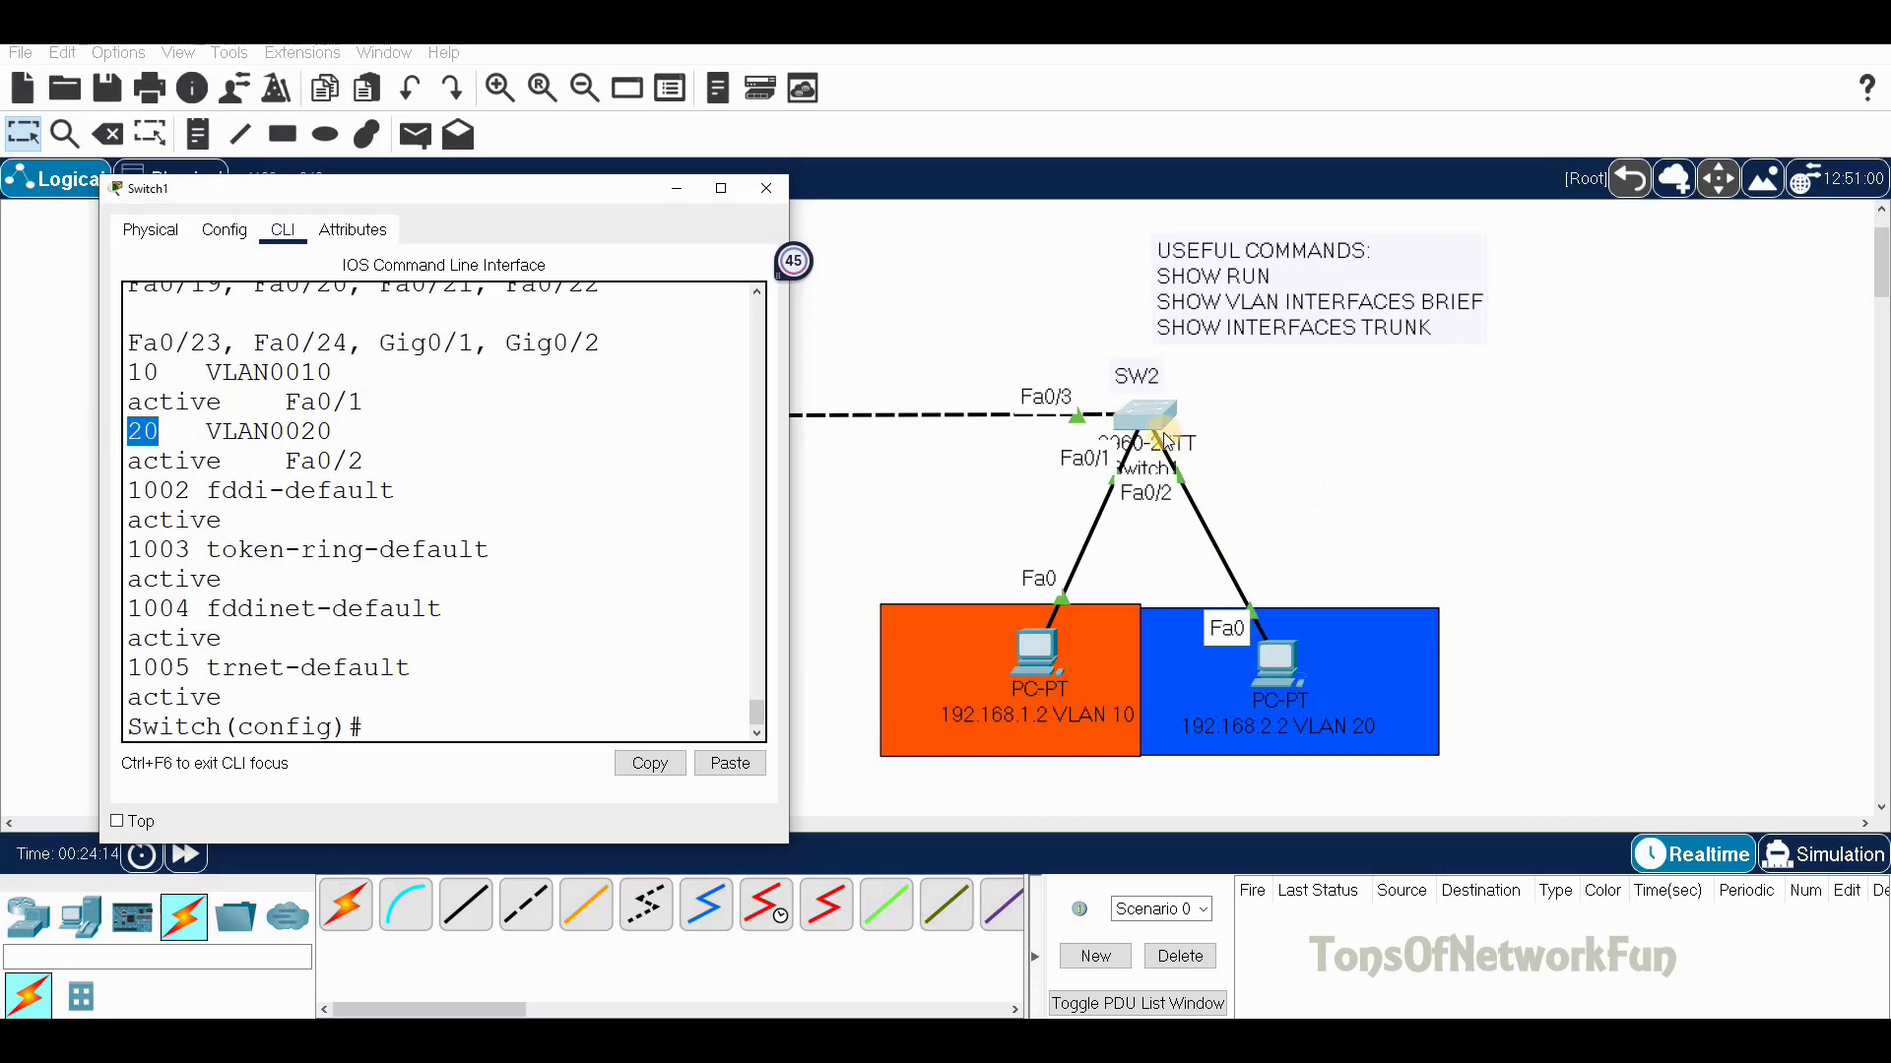
click(764, 190)
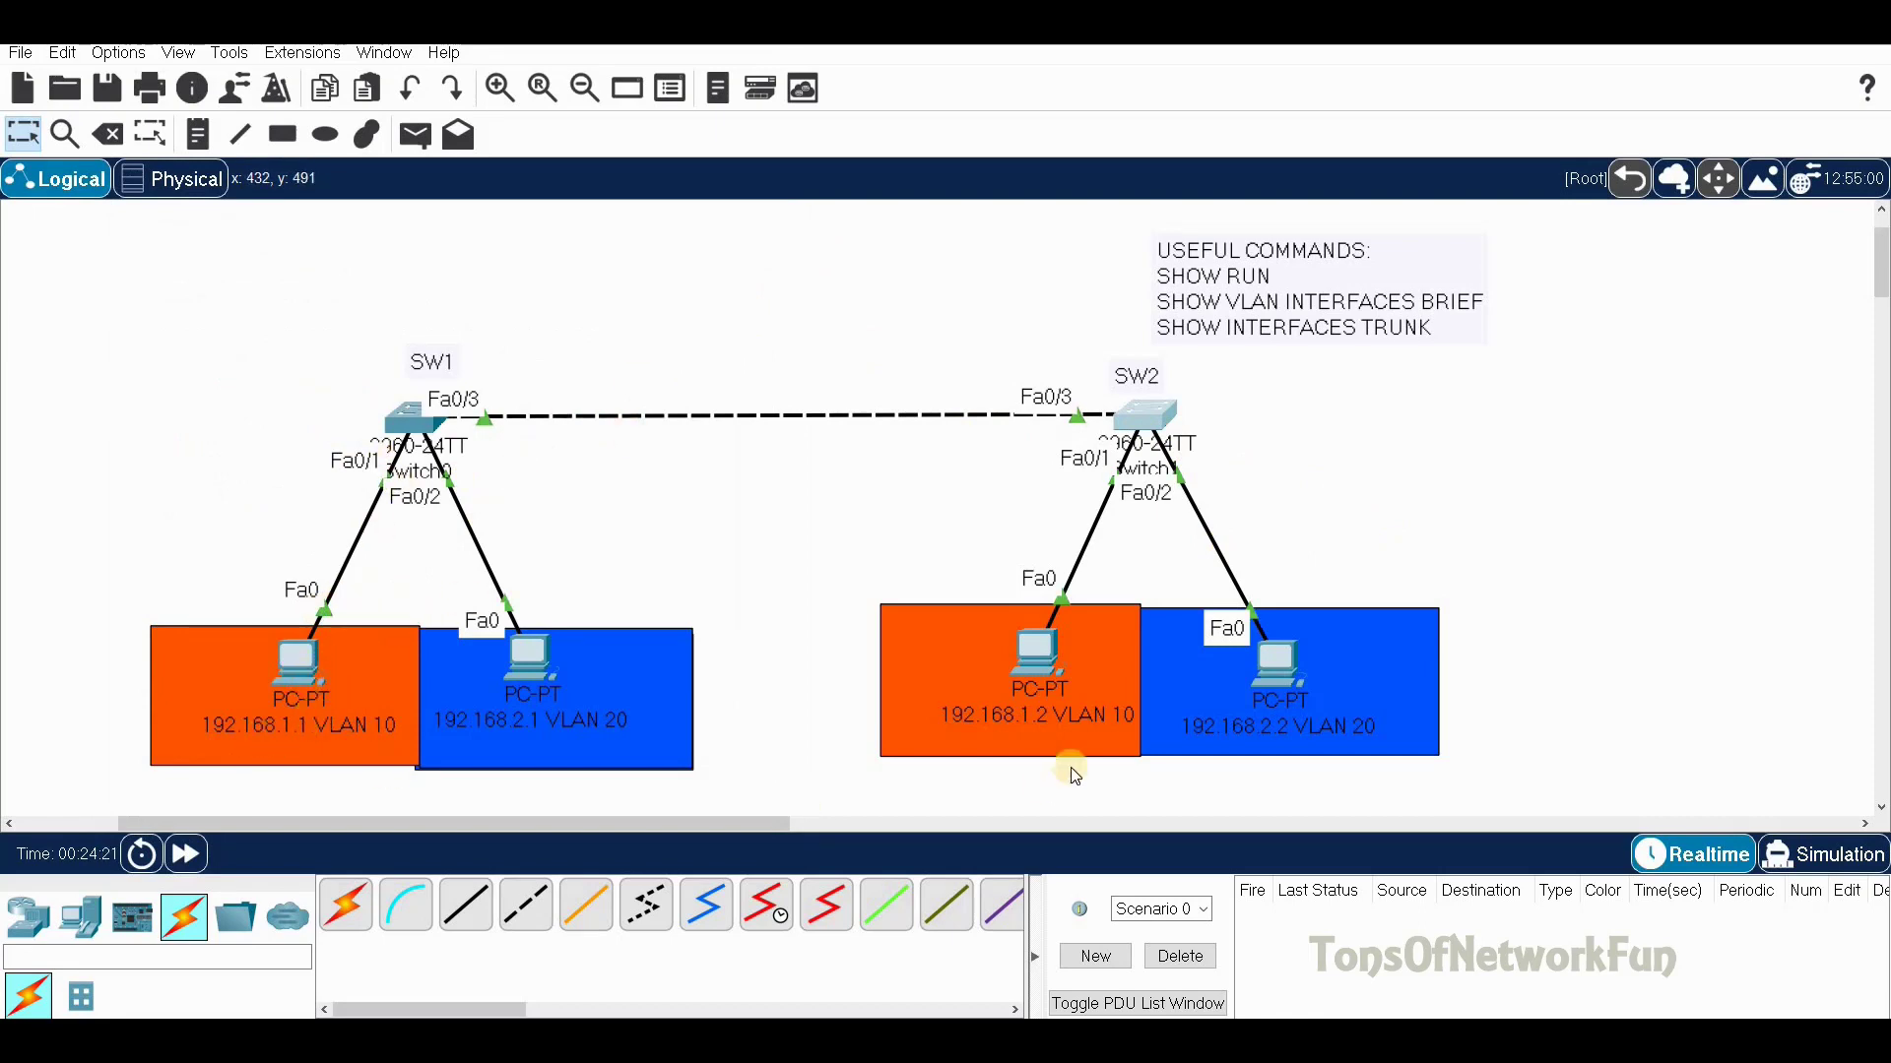
Ping 192.168.1.2 from the command prompt of the VLAN 10 PC 192.168.1.1, then close that PC
click(321, 676)
click(1034, 357)
text(ping 192.16)
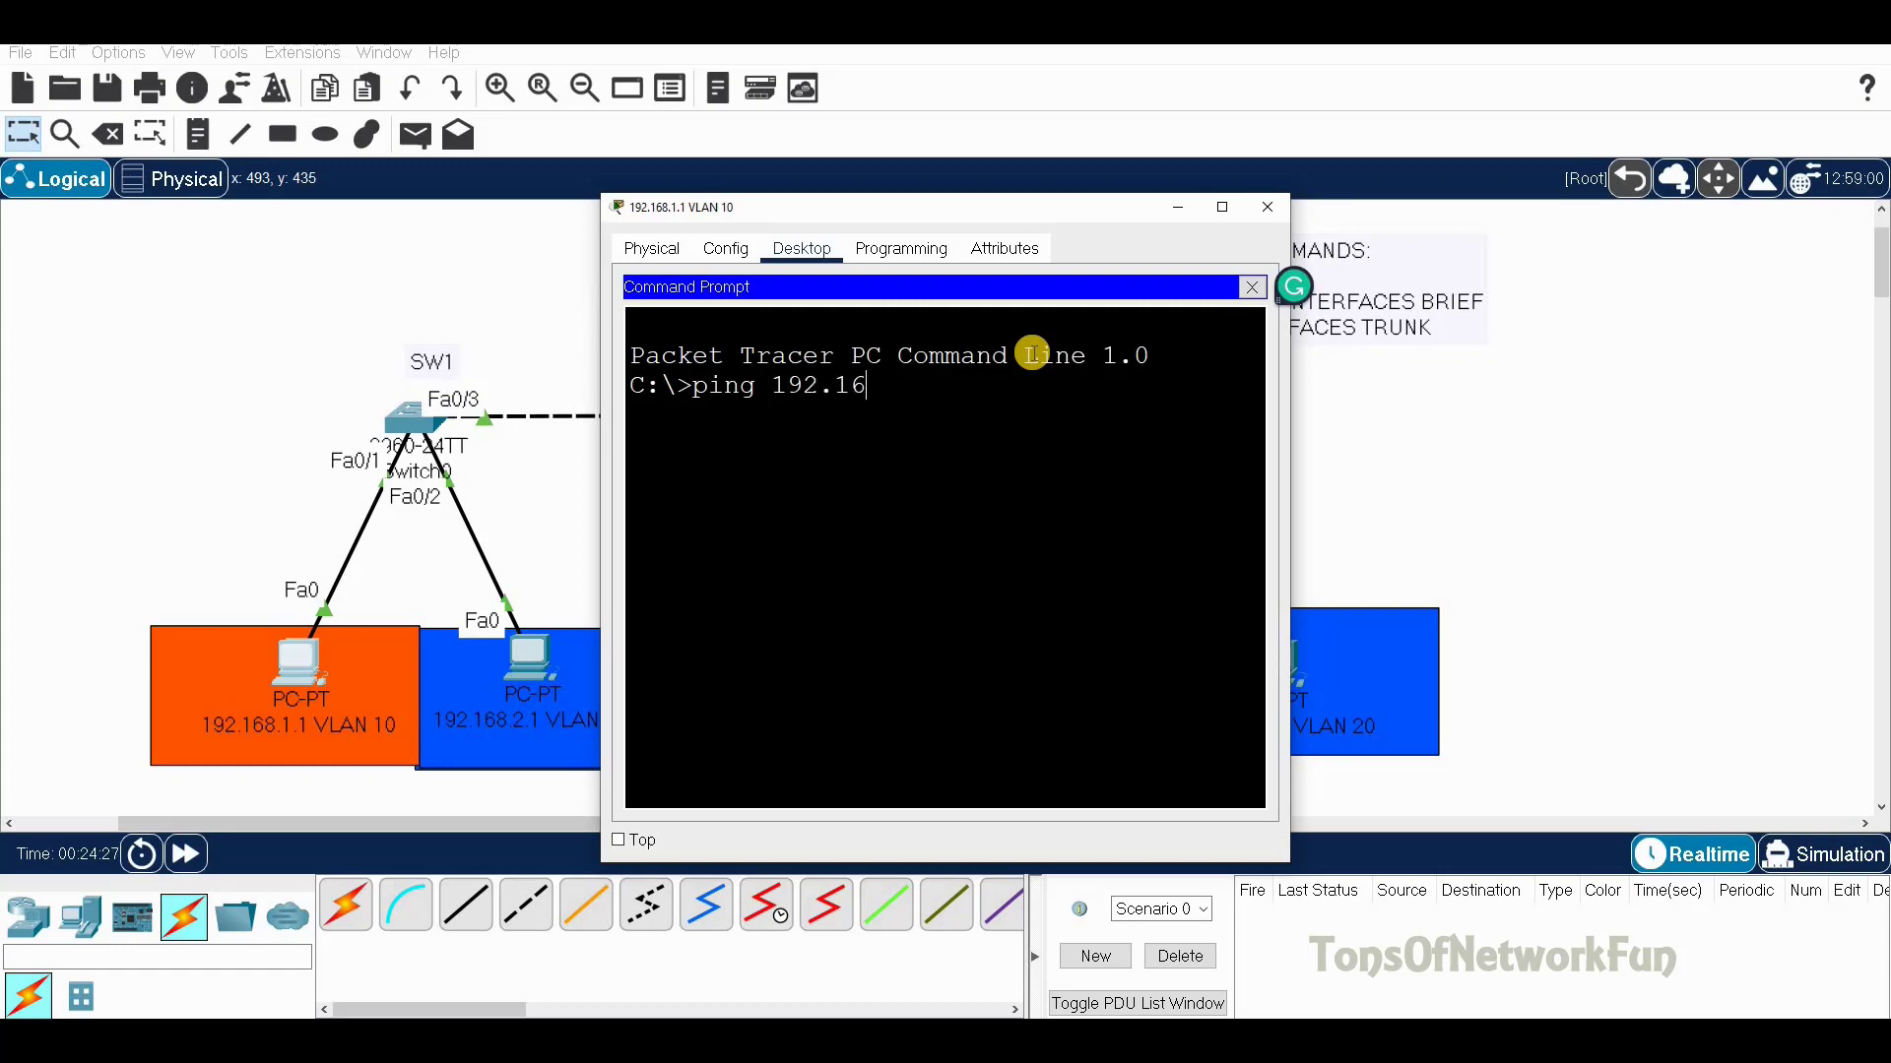
text(8.1.2)
key(Return)
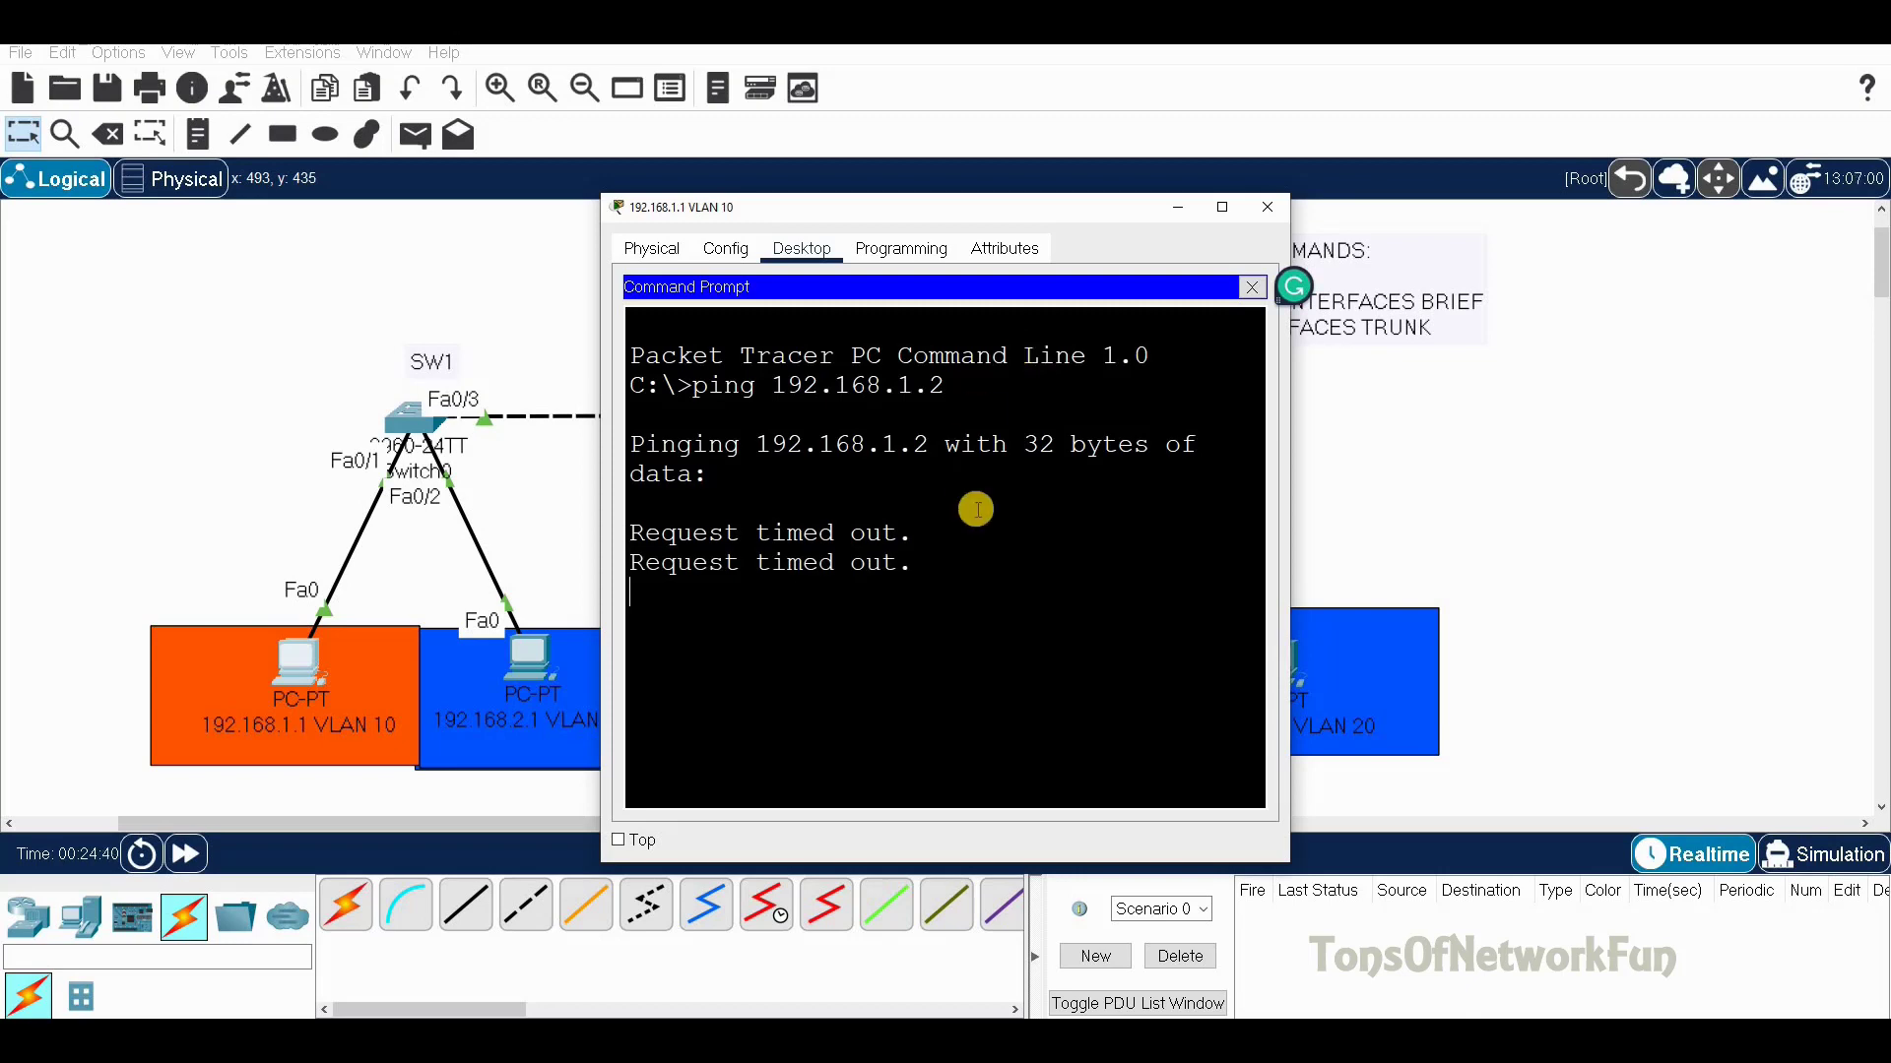
click(1256, 210)
Run "do sh int tr" on SW1 to check whether any interface is trunking
click(402, 424)
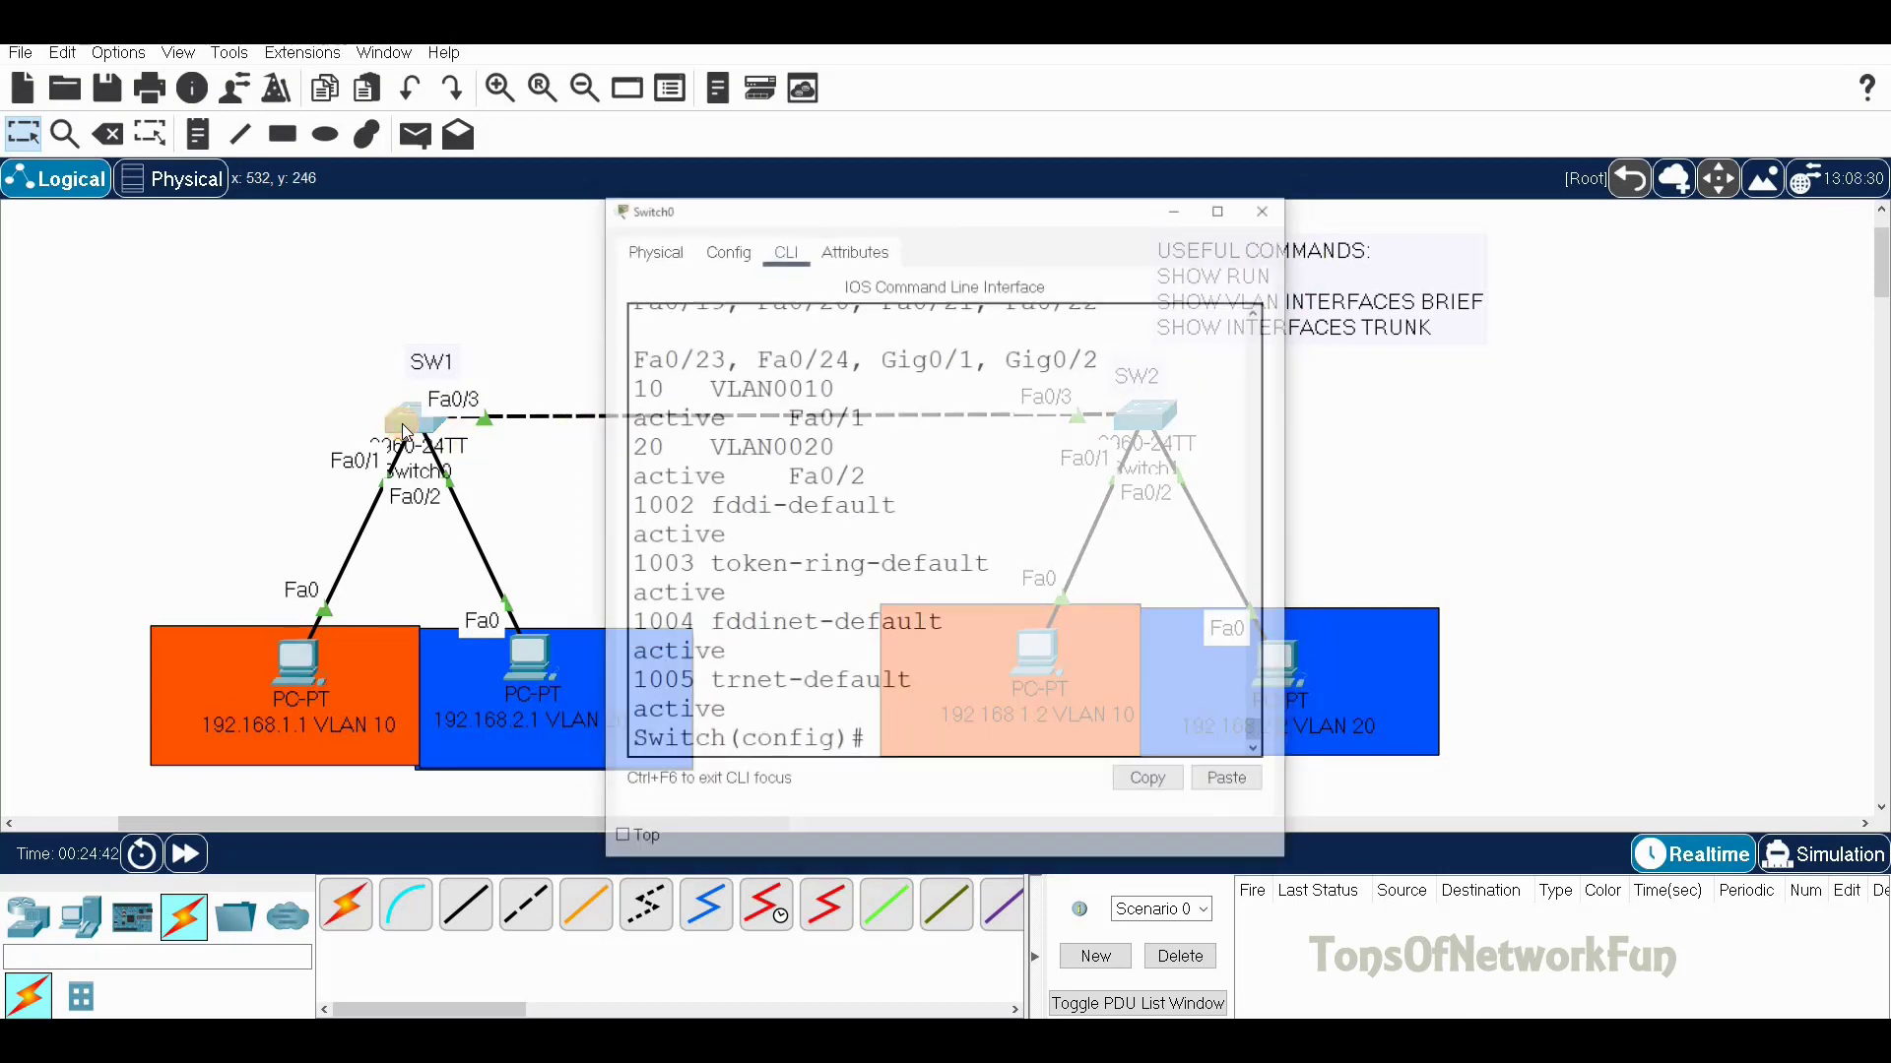
drag(871, 223, 1421, 202)
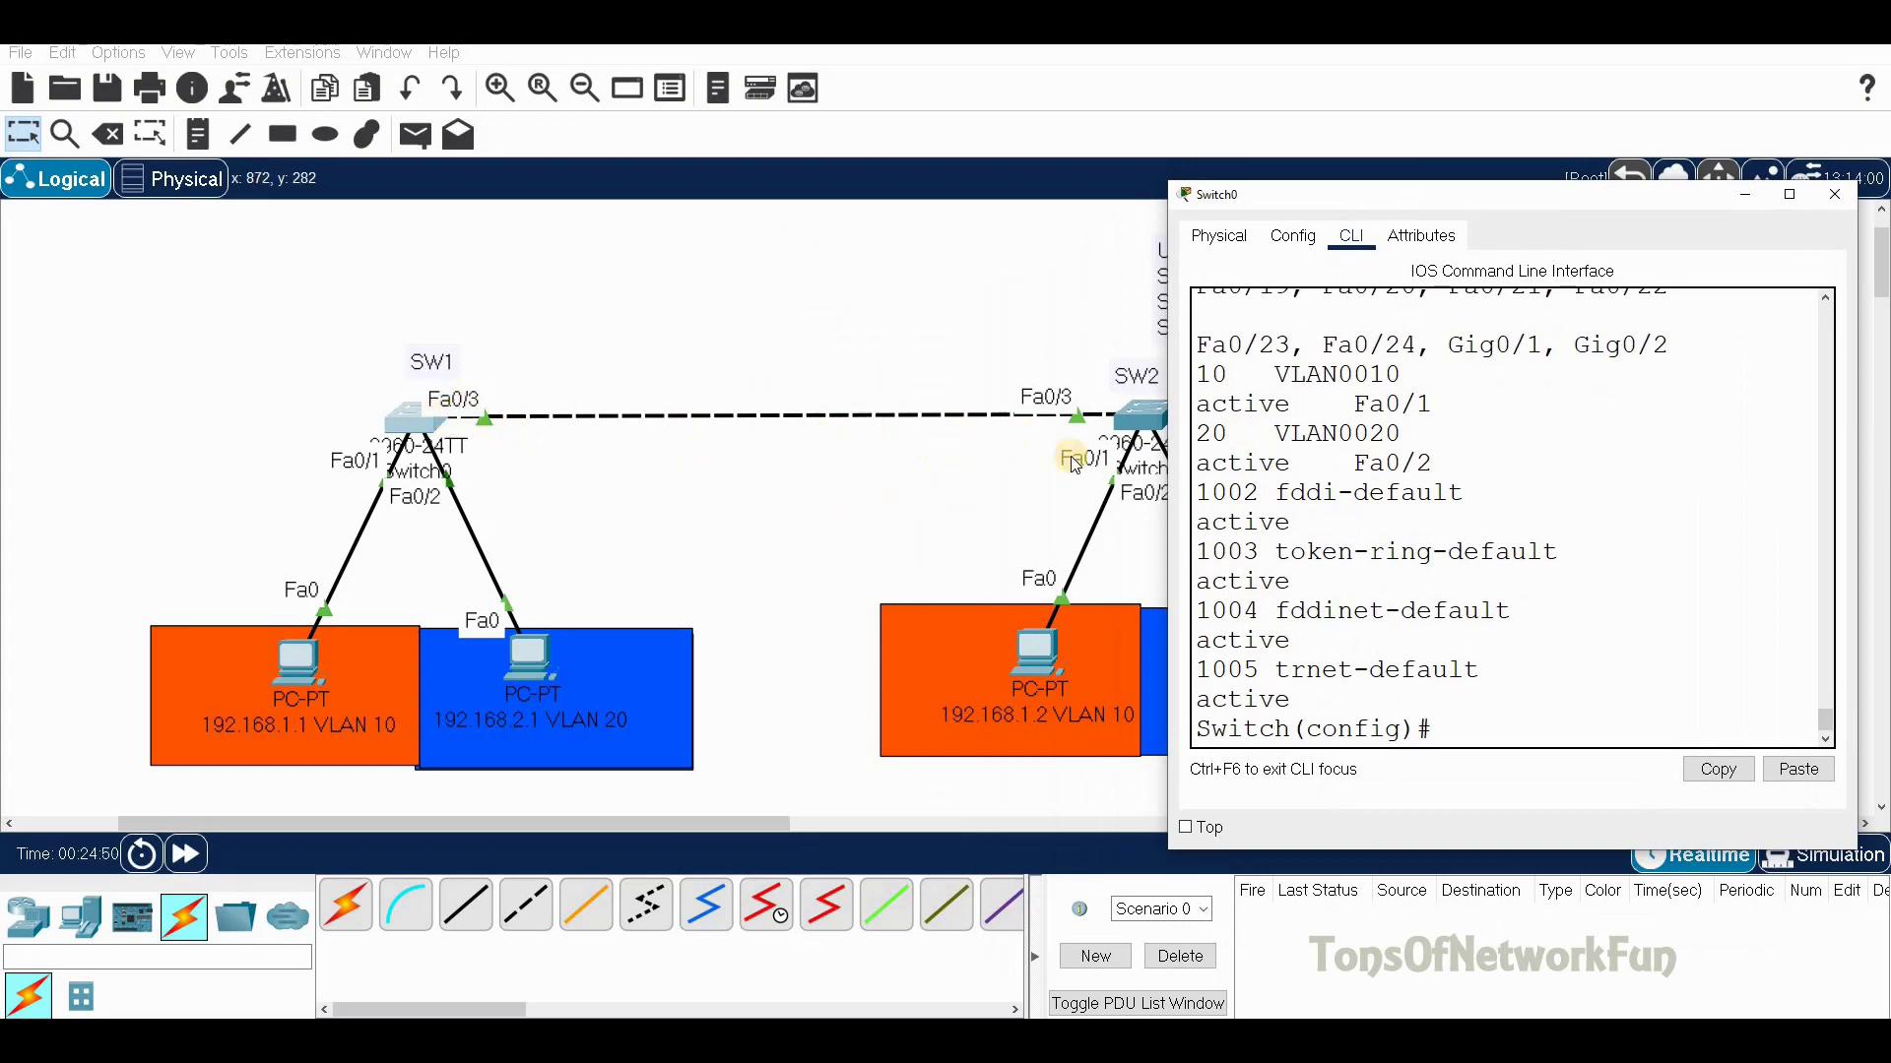
drag(1321, 215, 1337, 197)
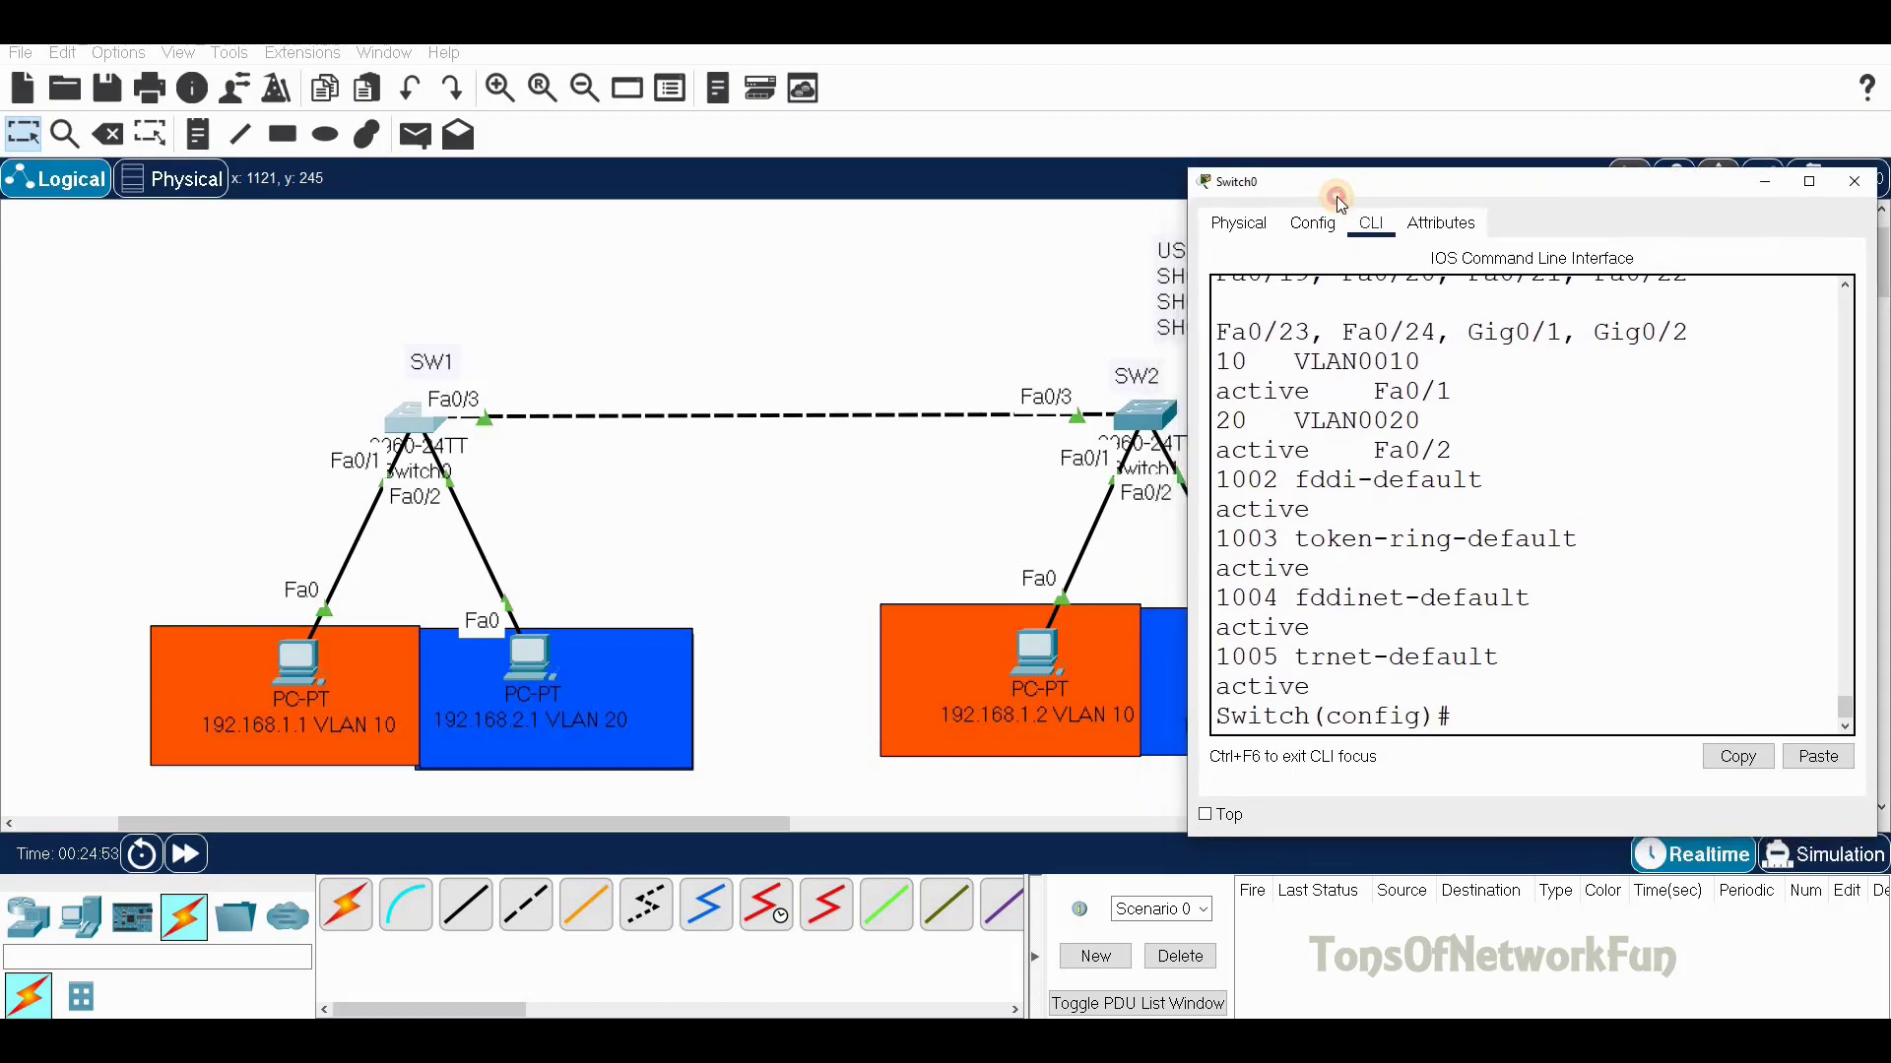
drag(1339, 202, 1254, 110)
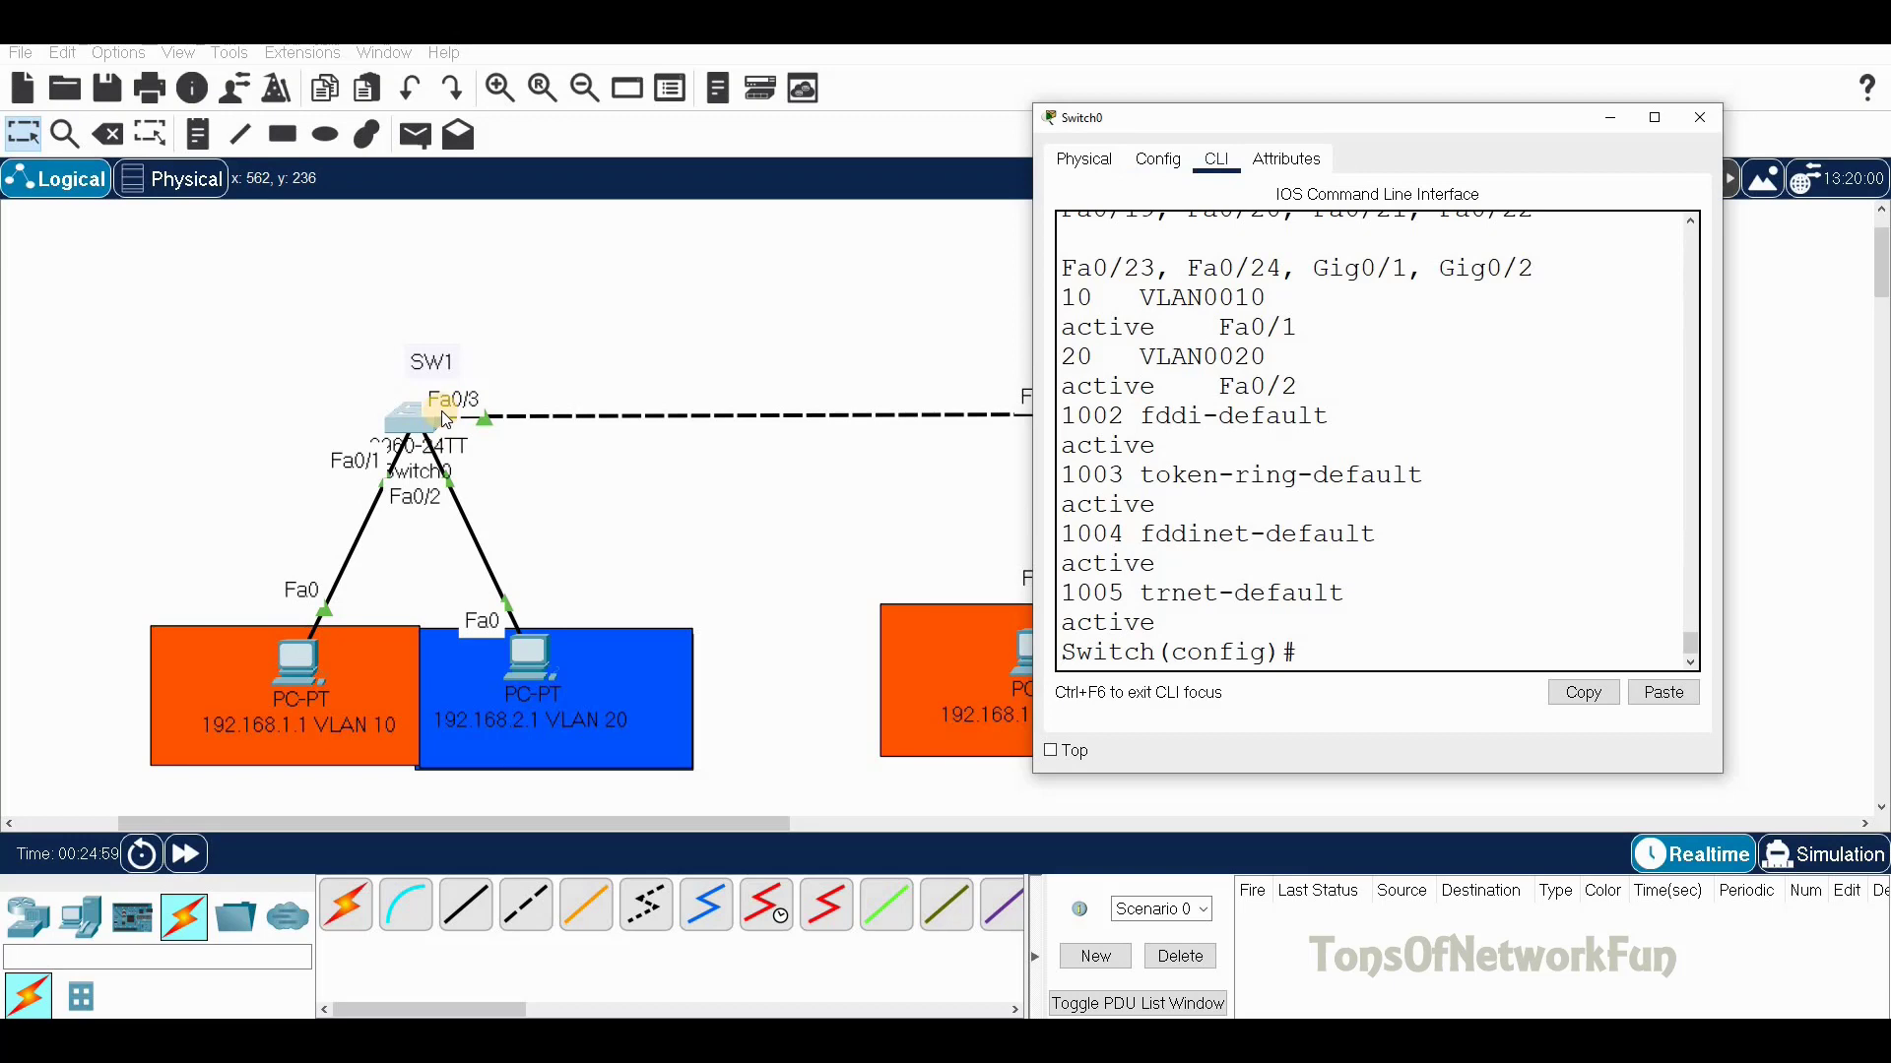
click(1317, 653)
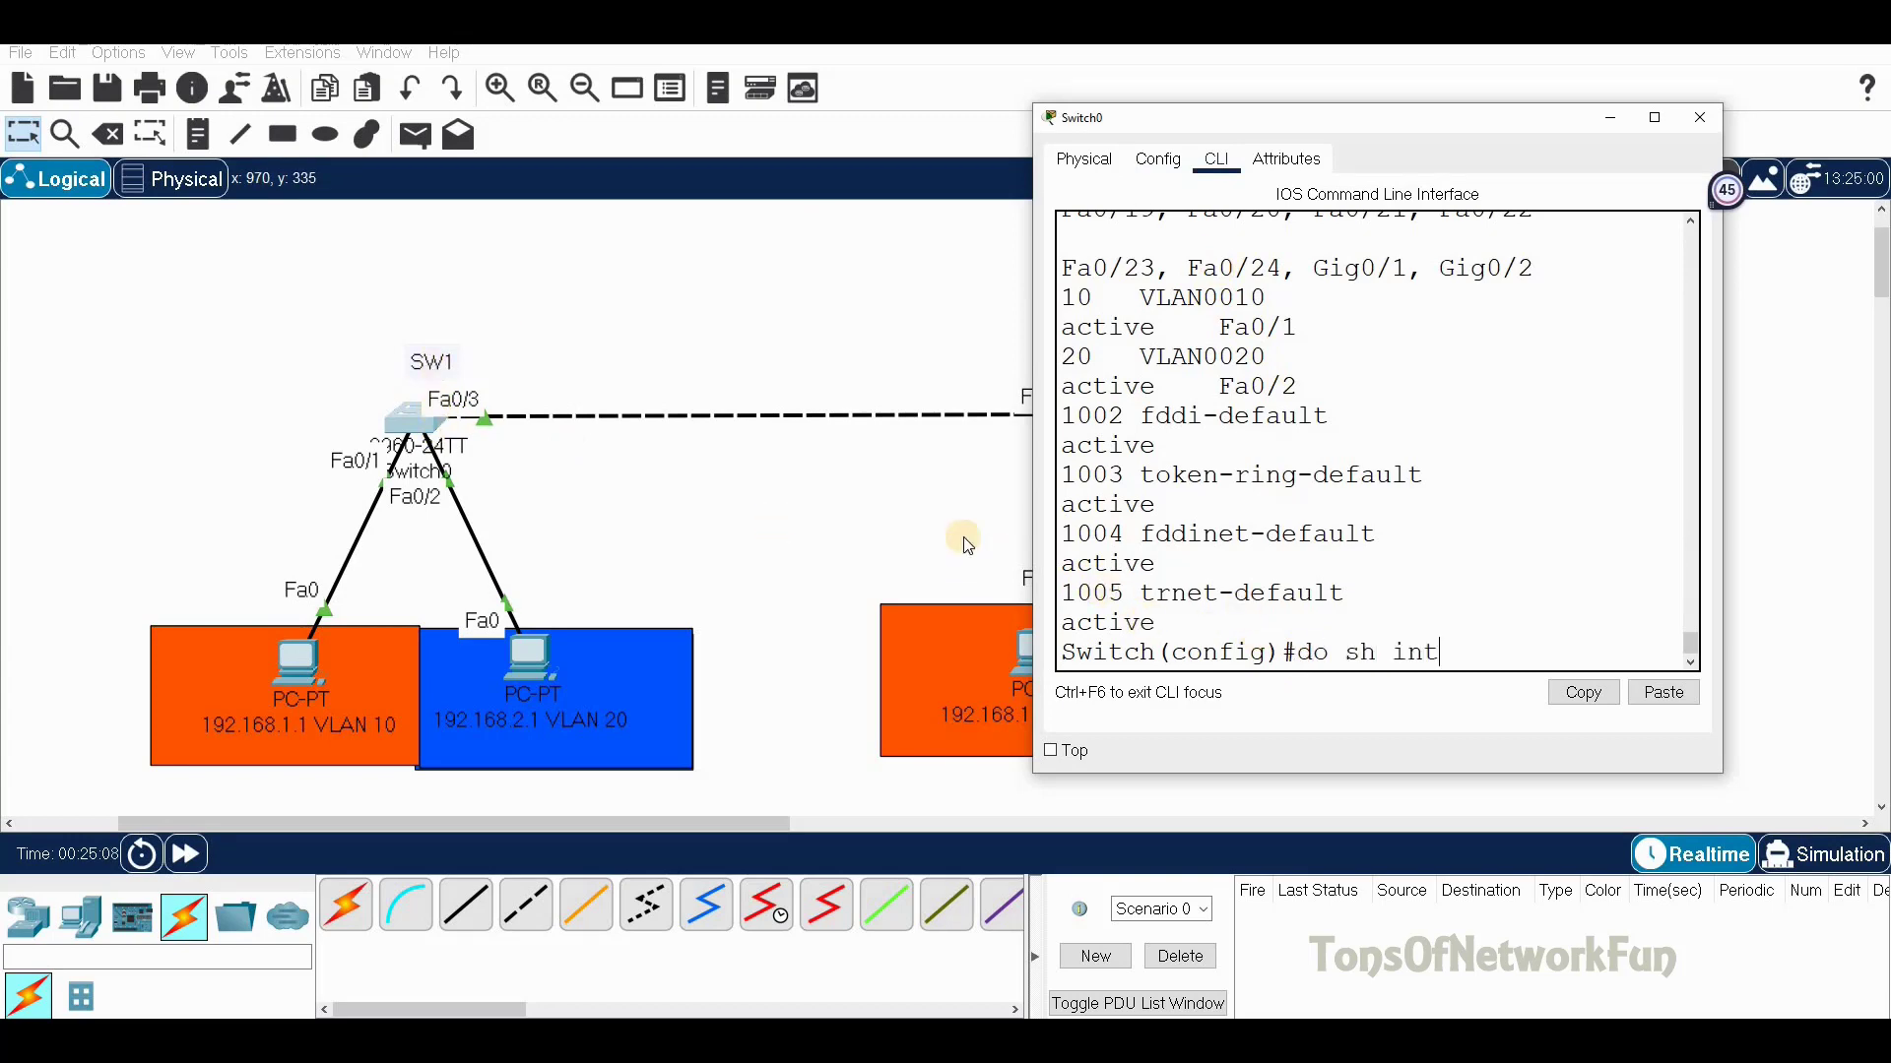
text(r)
key(Return)
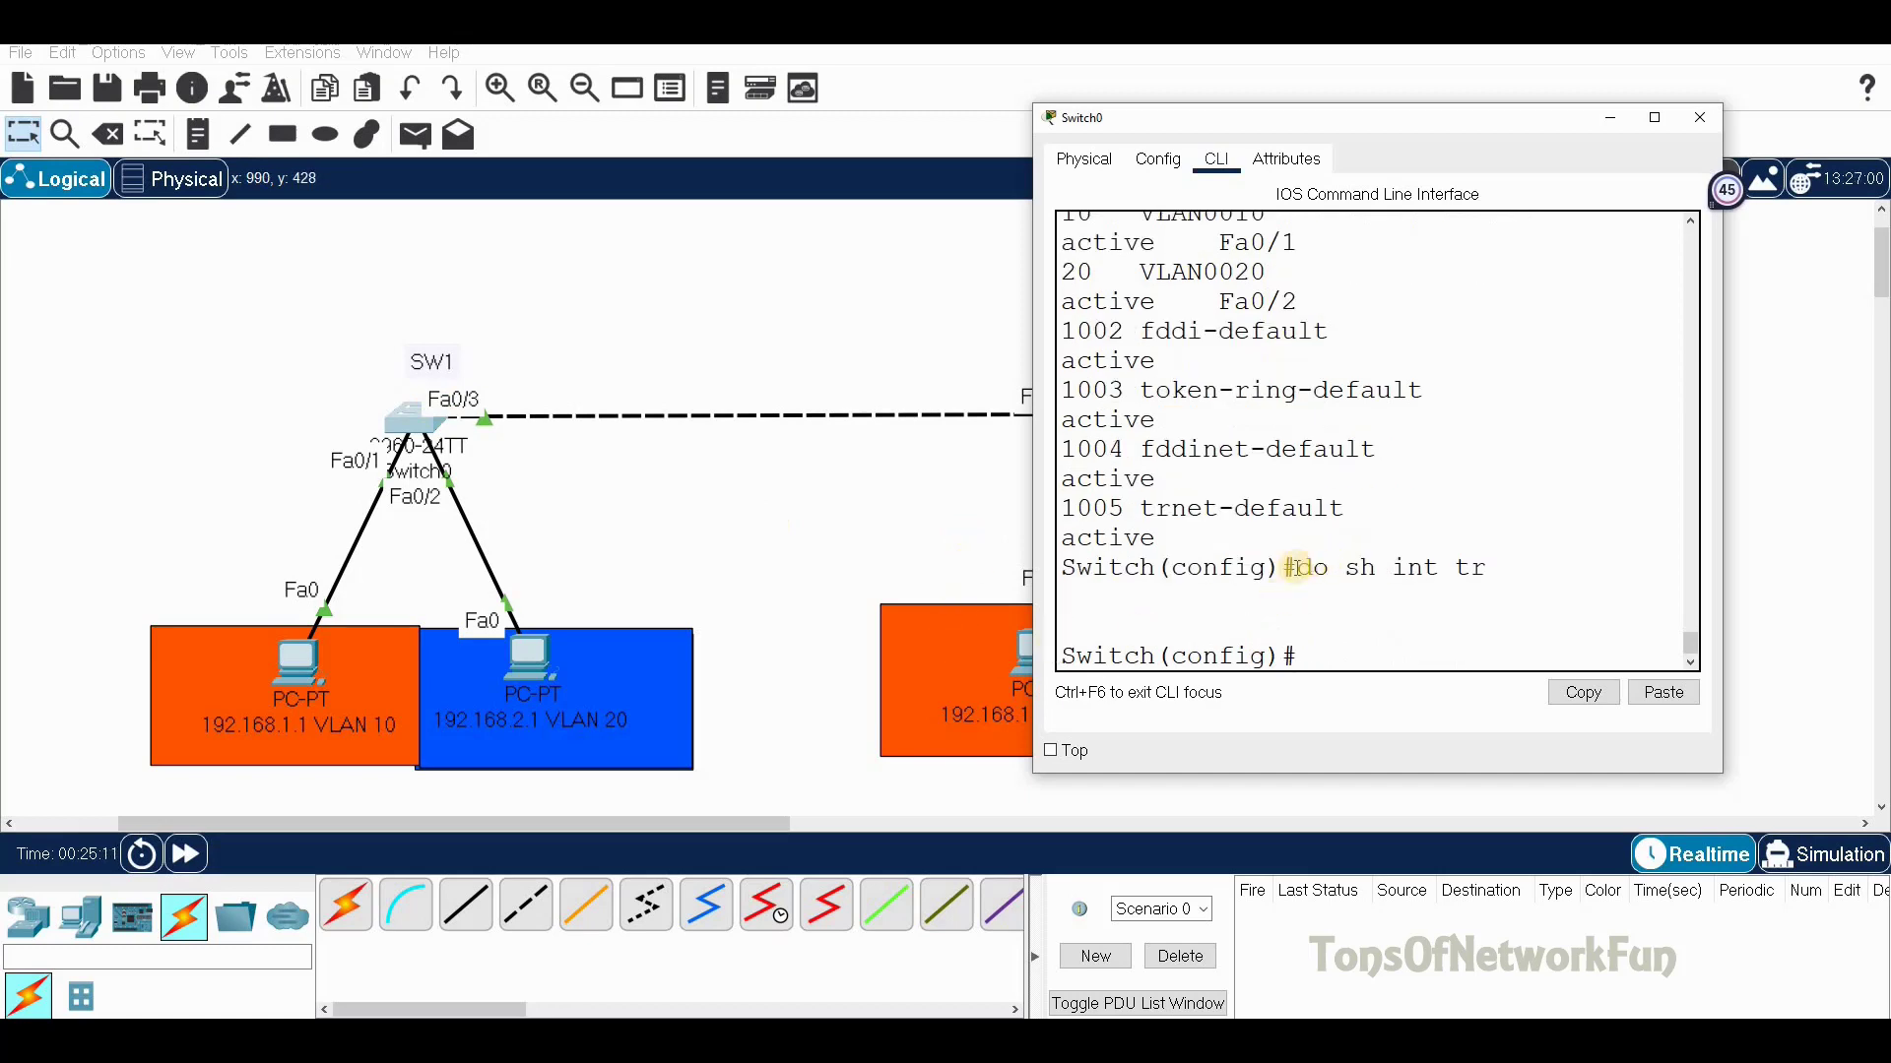
drag(1297, 569, 1499, 577)
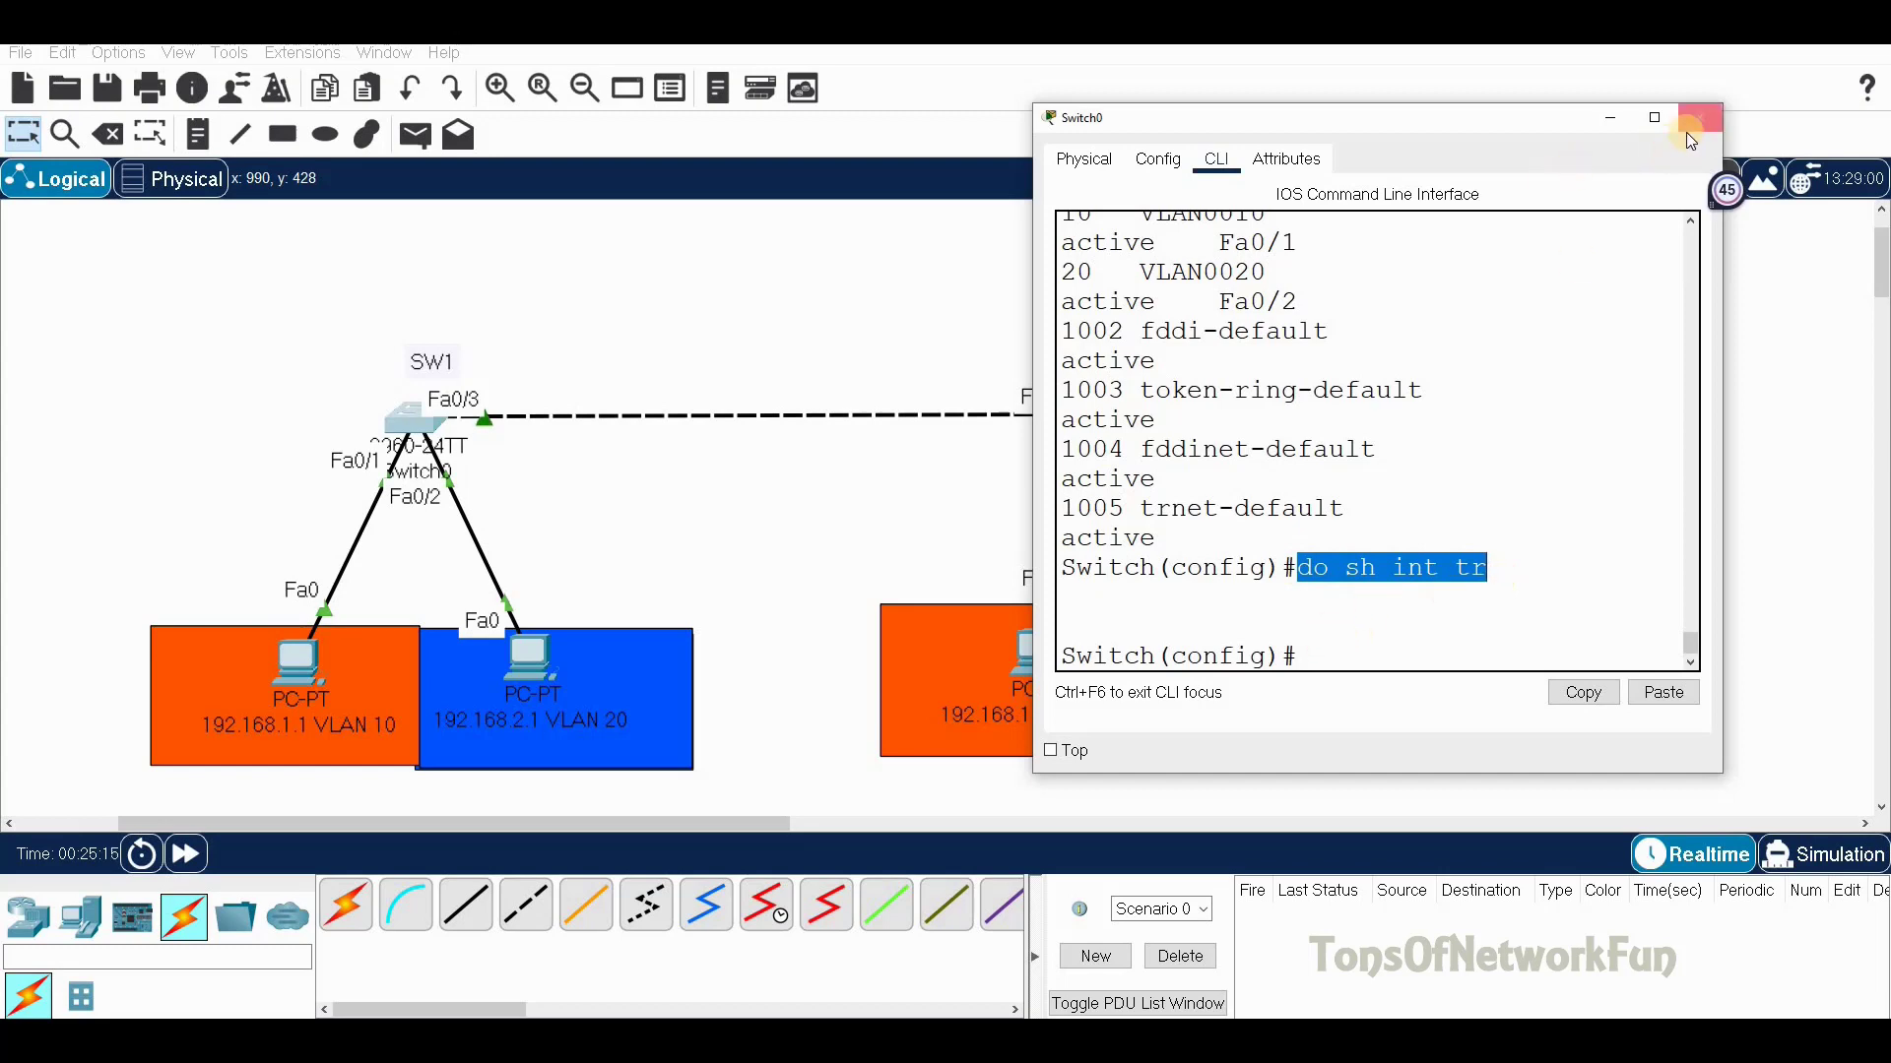
Configure interface f0/3 on SW1 as a trunk port with "switchport mode trunk"
click(1334, 655)
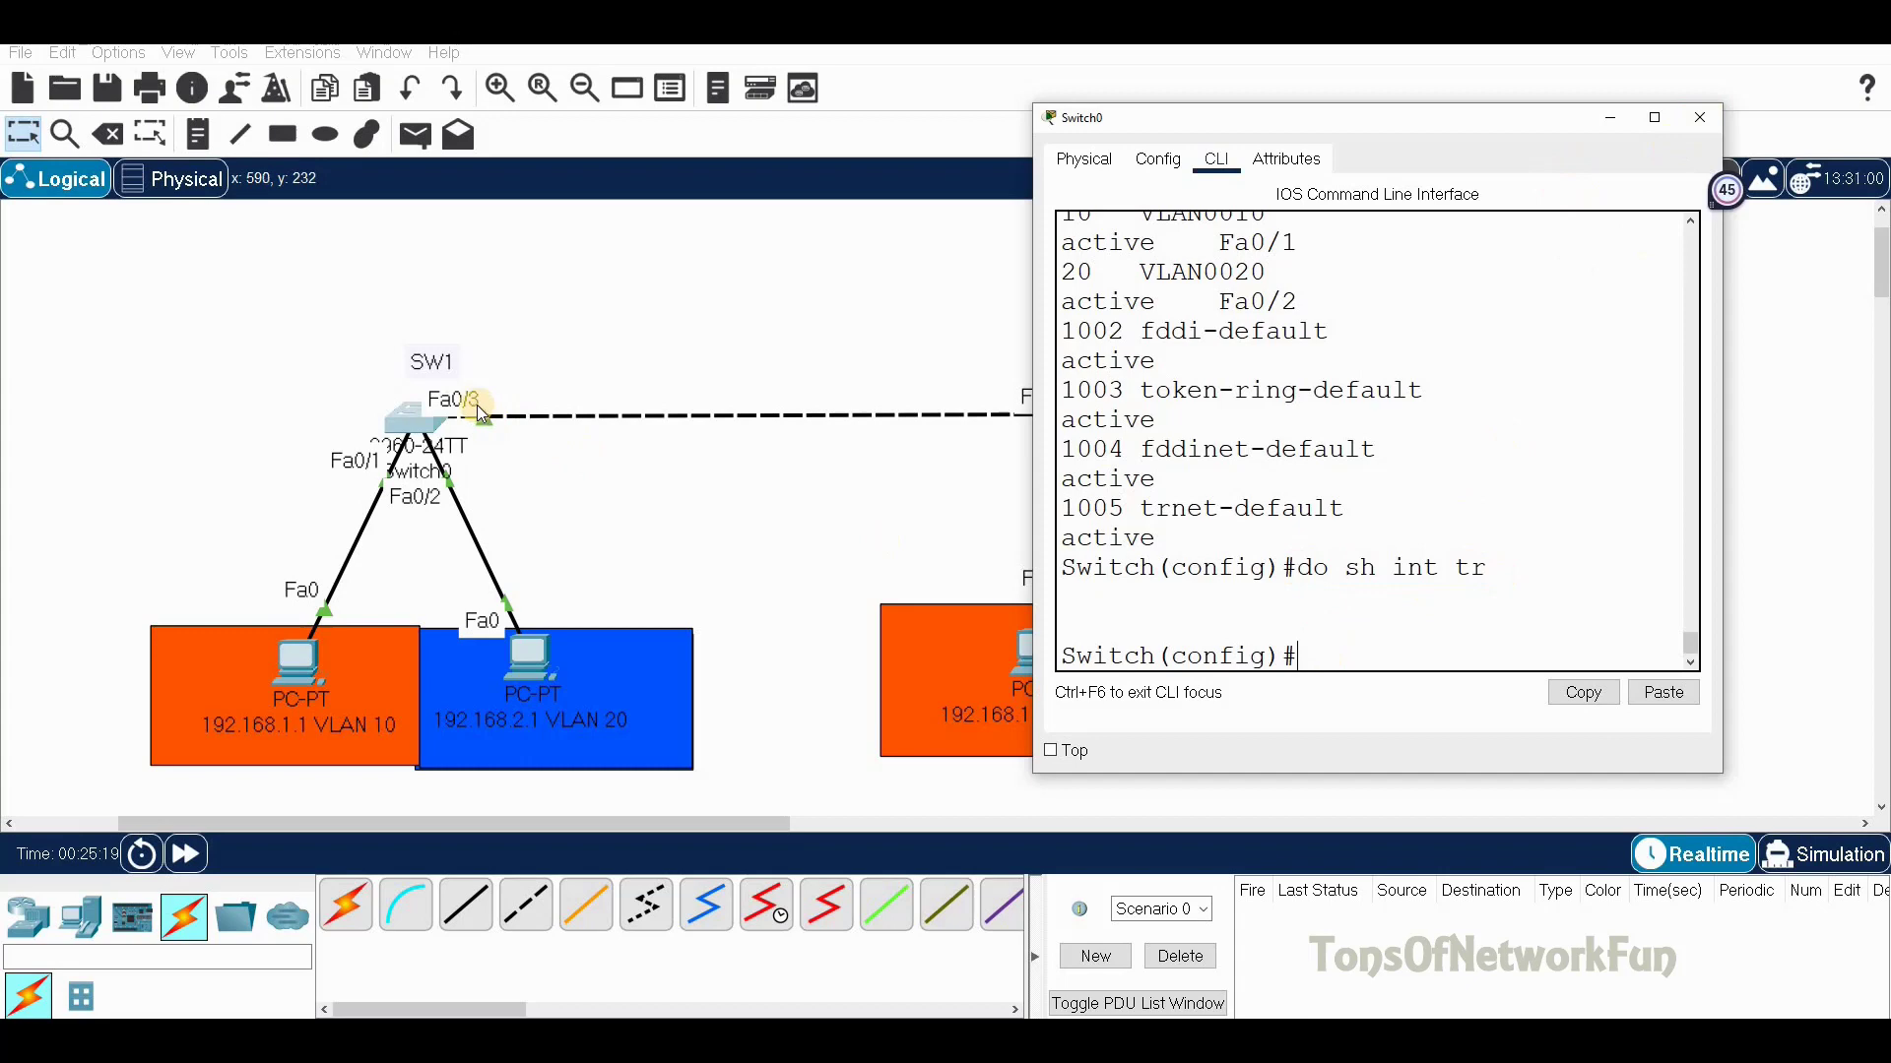
text(int f0/3)
key(Return)
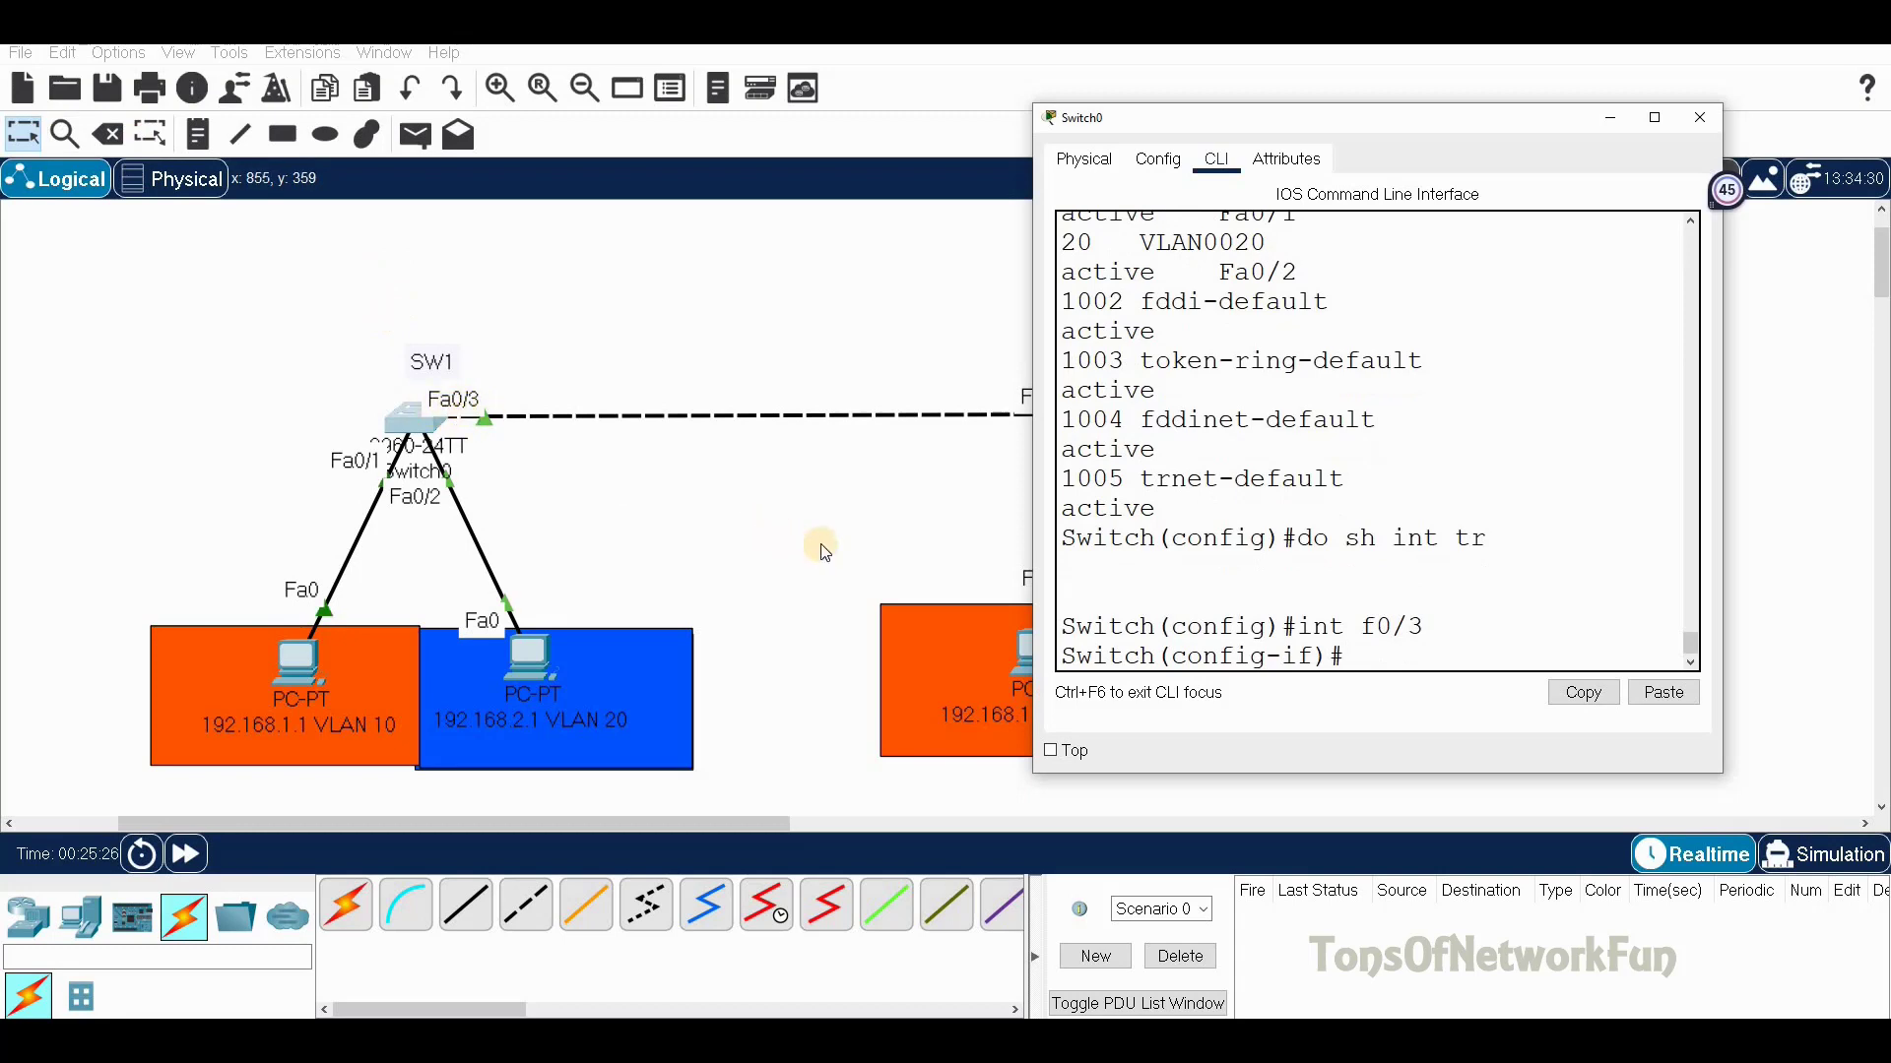
text(sw)
key(Tab)
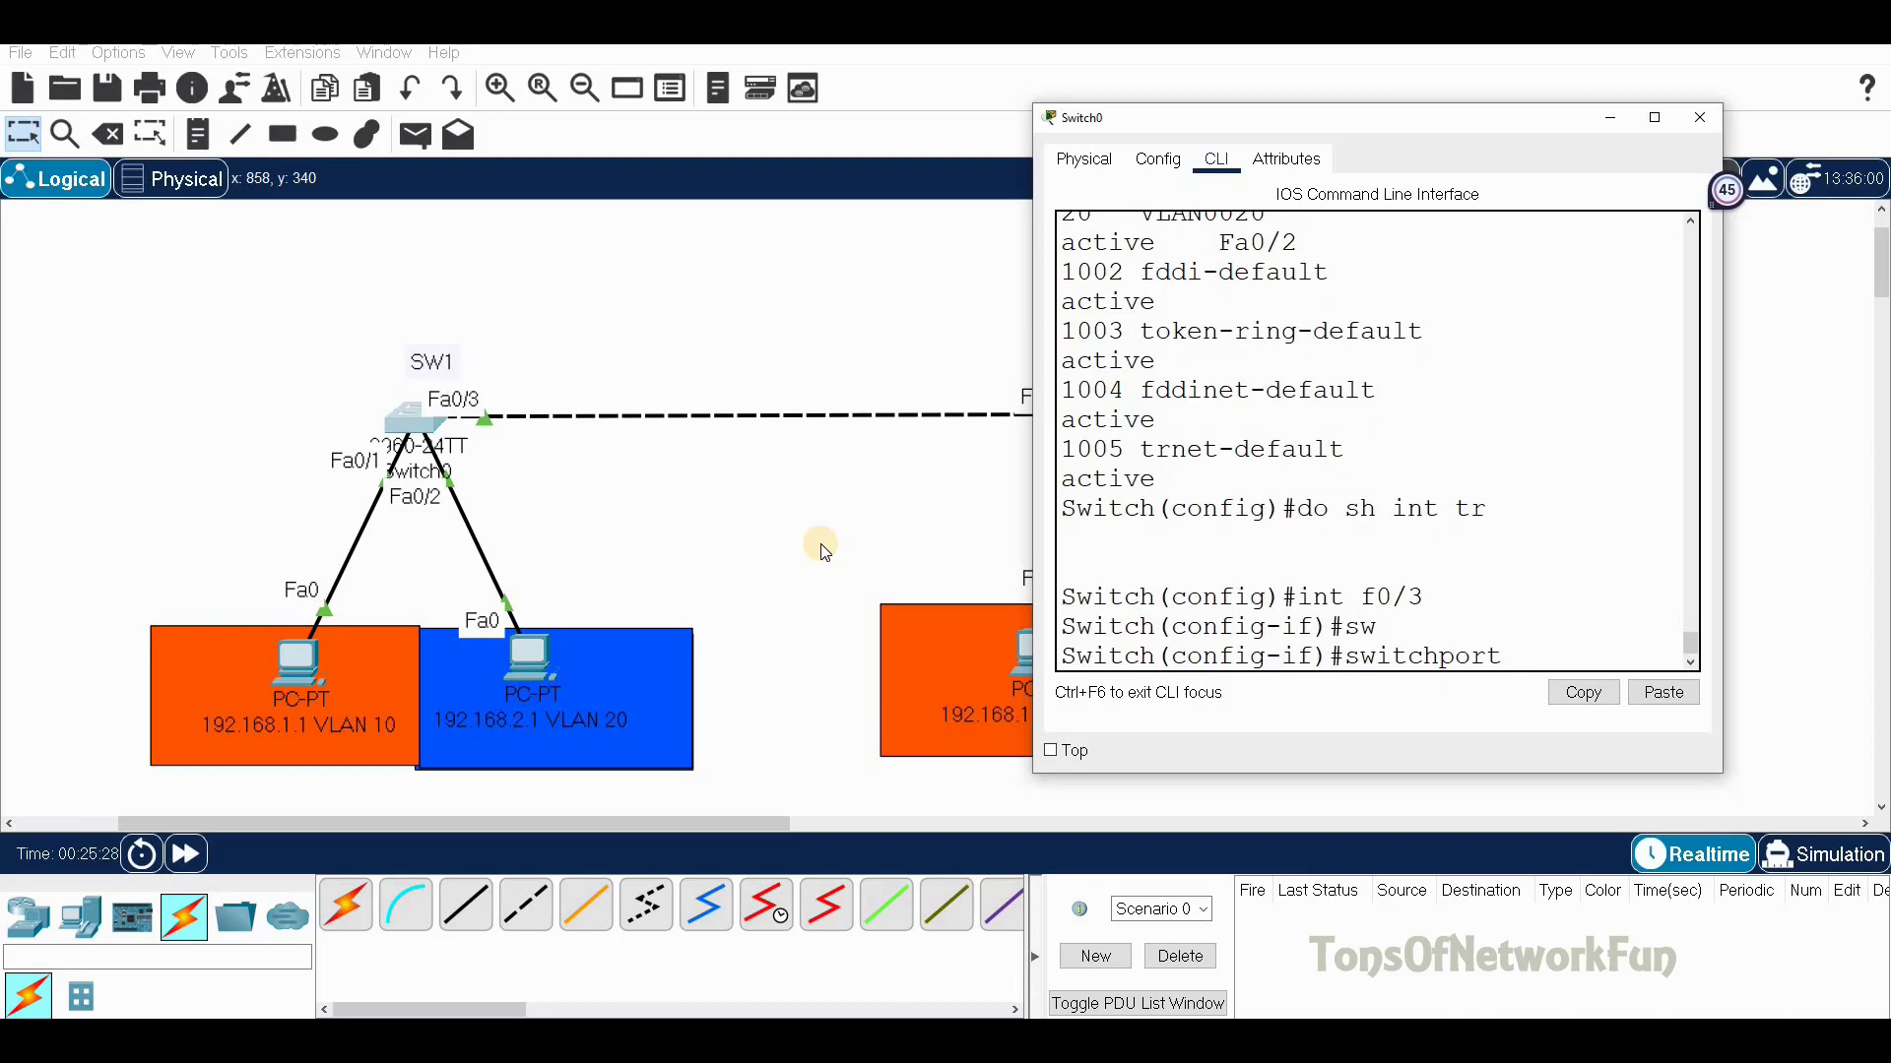
text(m)
key(Tab)
text(t)
key(Tab)
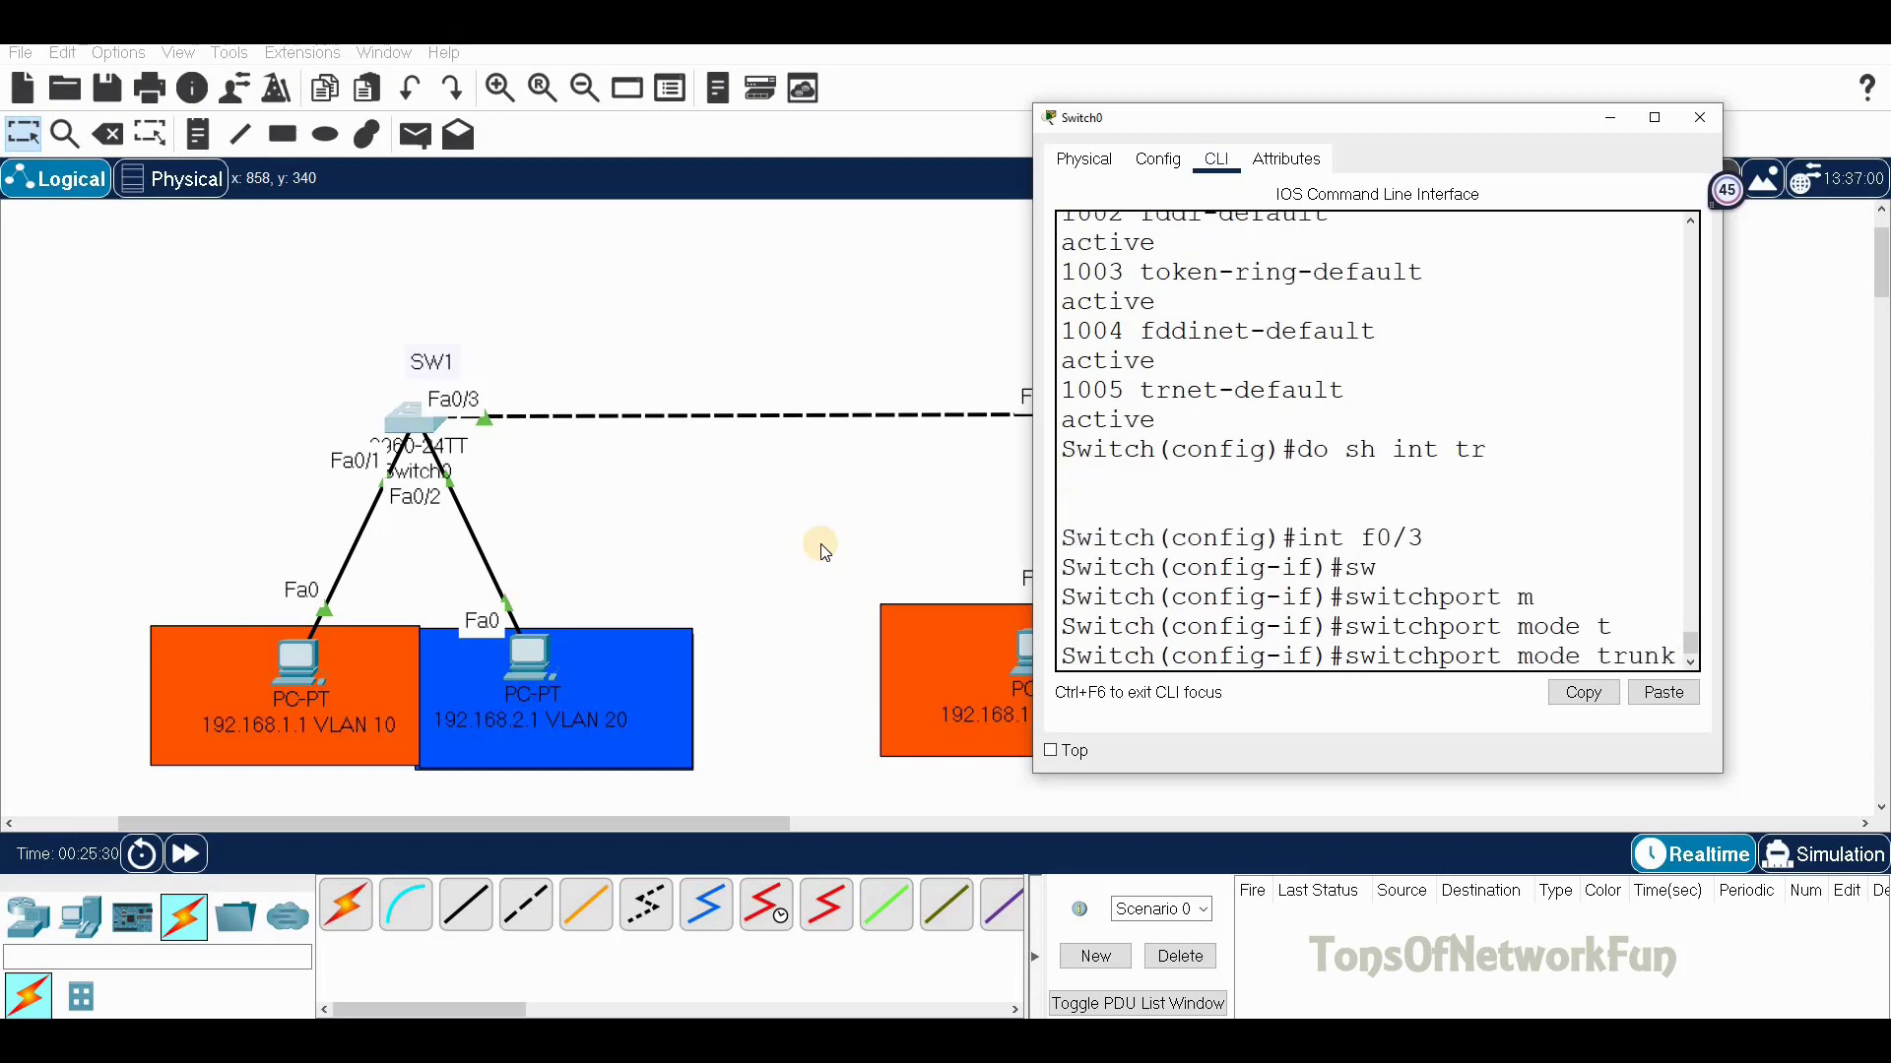
key(Return)
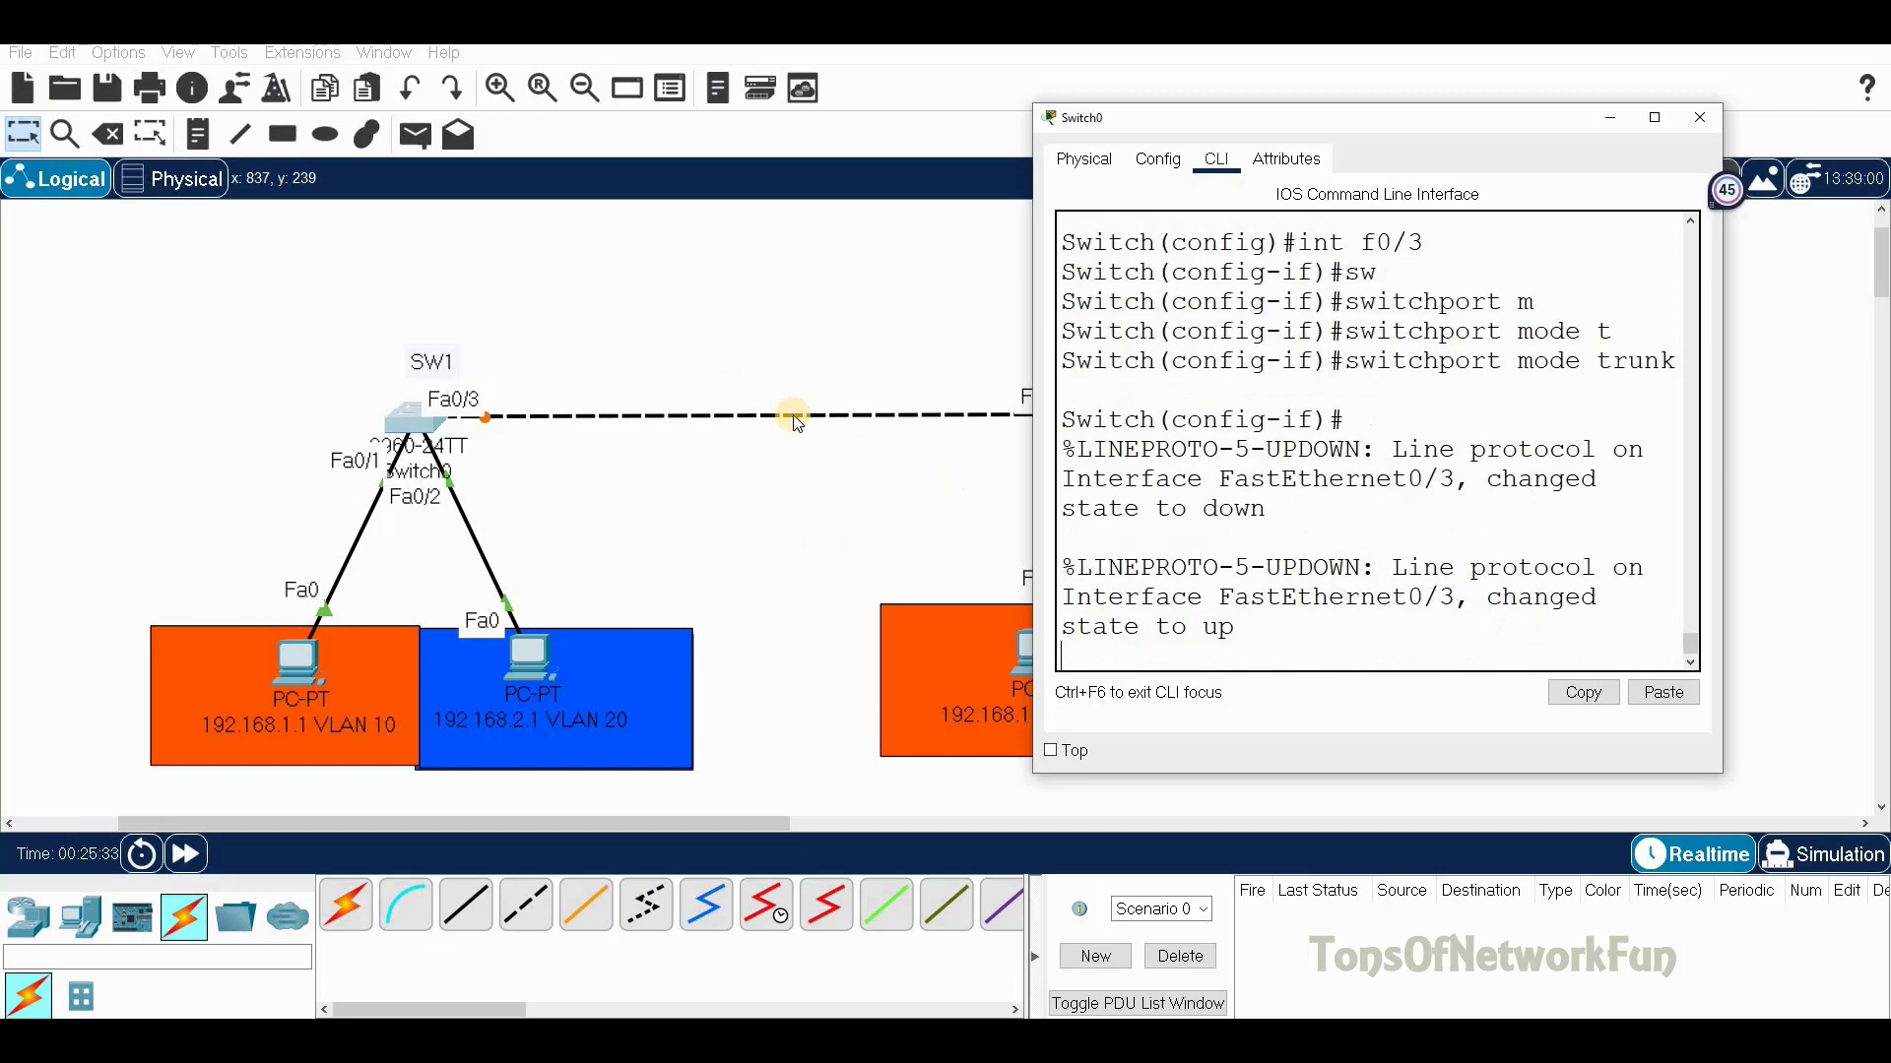
Run "do sh int tr" on SW1, check Fa0/3's trunking status and encapsulation, and close the switch
key(Up)
key(Up)
key(Up)
key(Return)
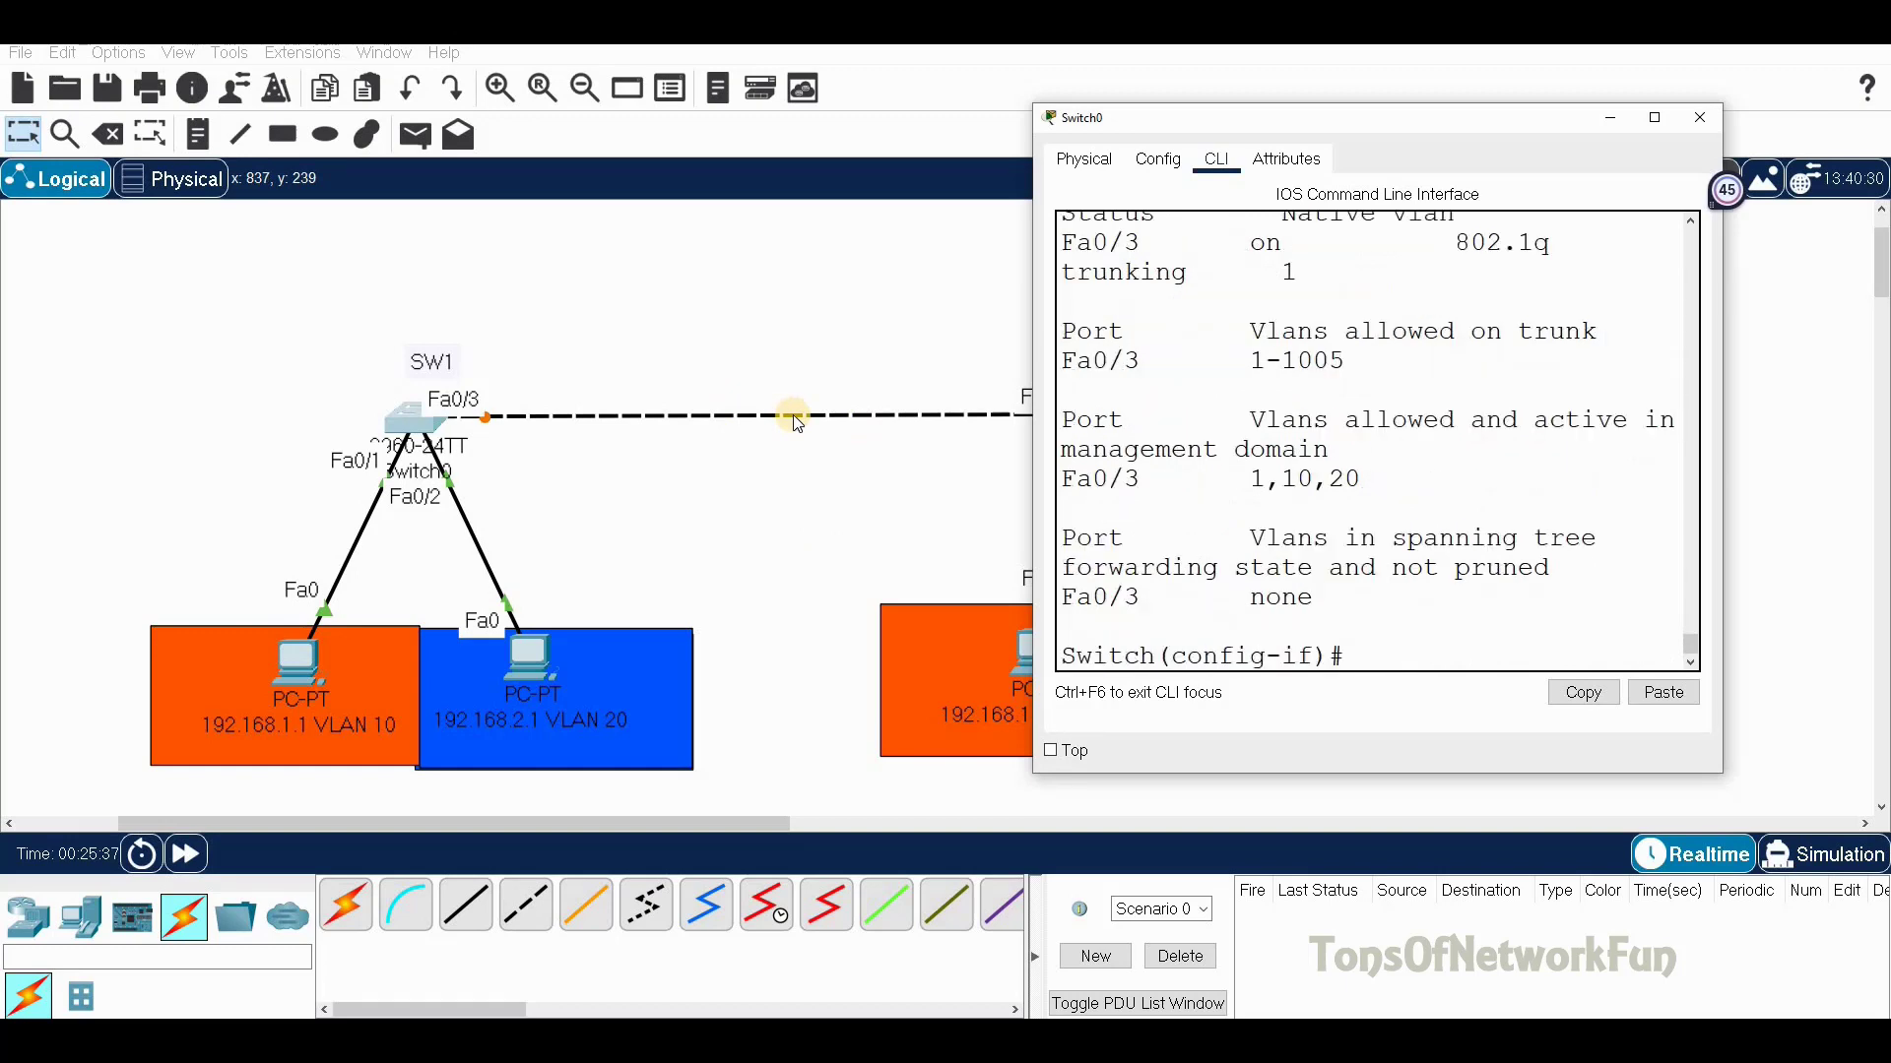
scroll(837, 430, up, 1)
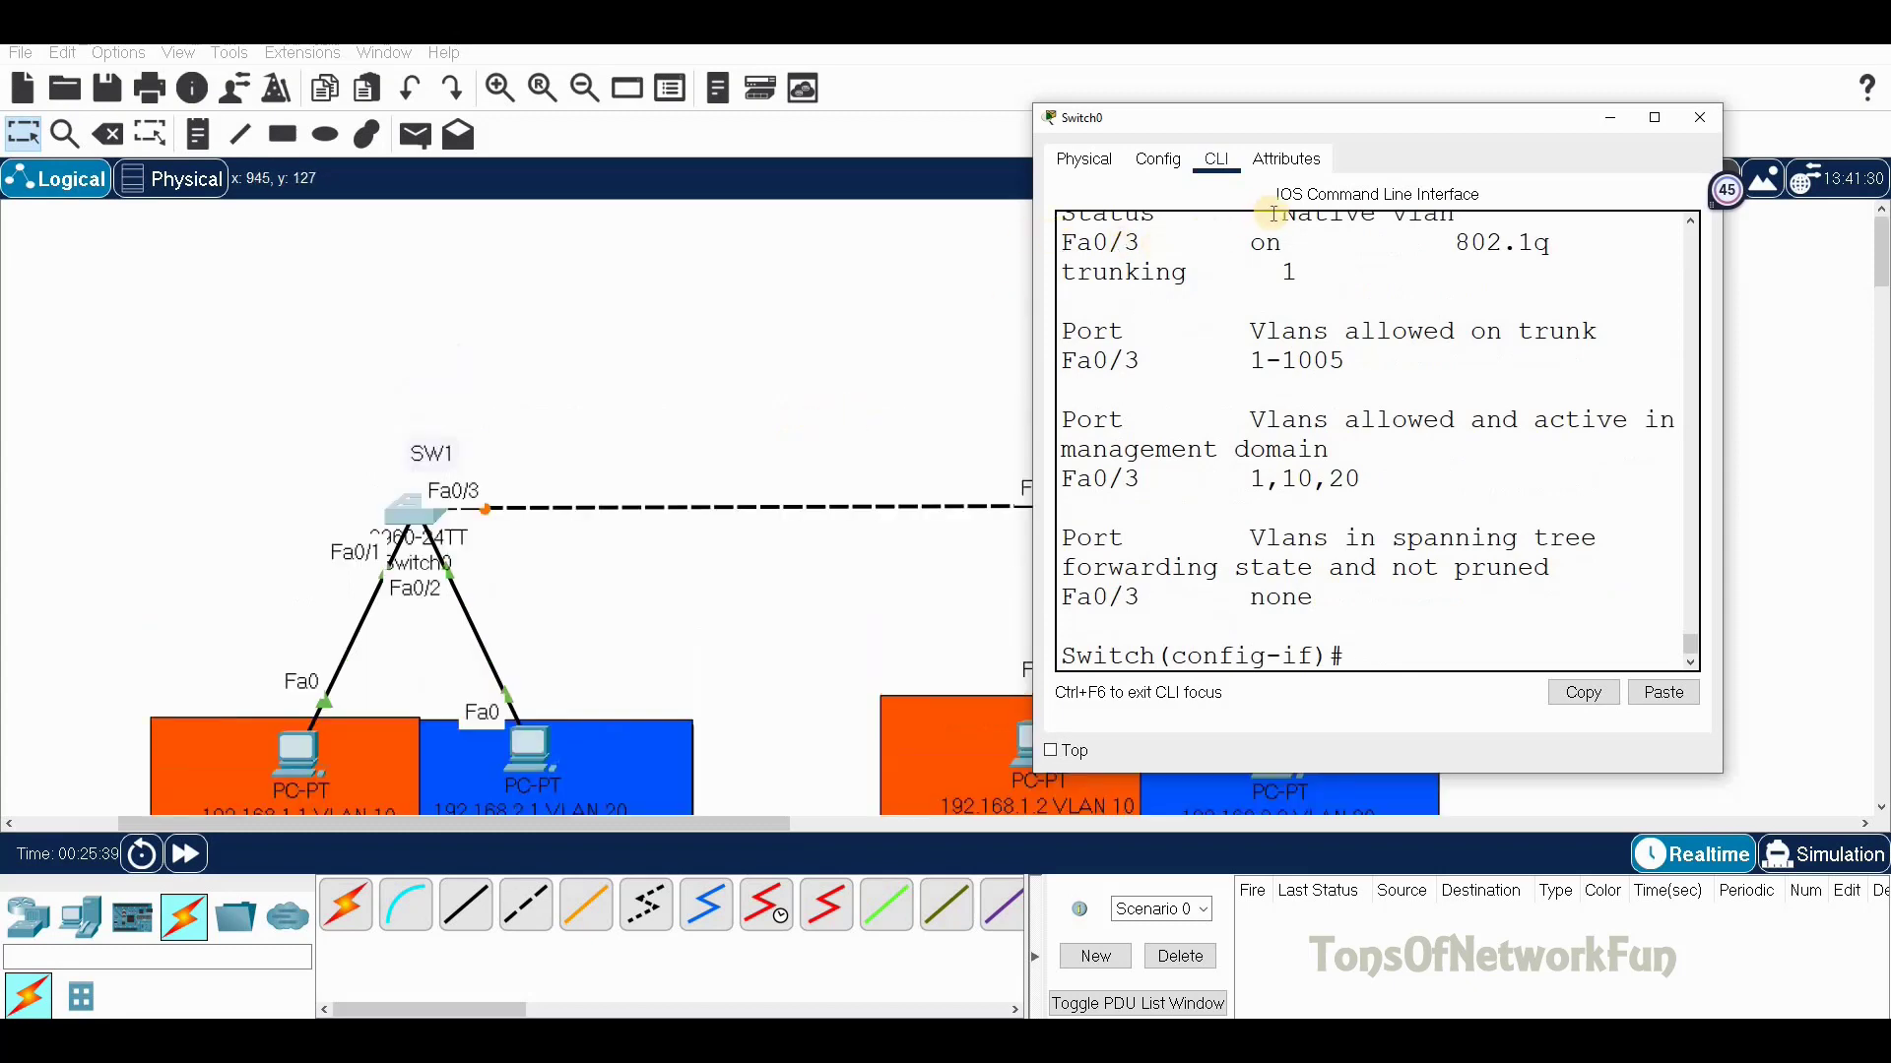
scroll(1119, 372, up, 1)
drag(1139, 420, 1042, 417)
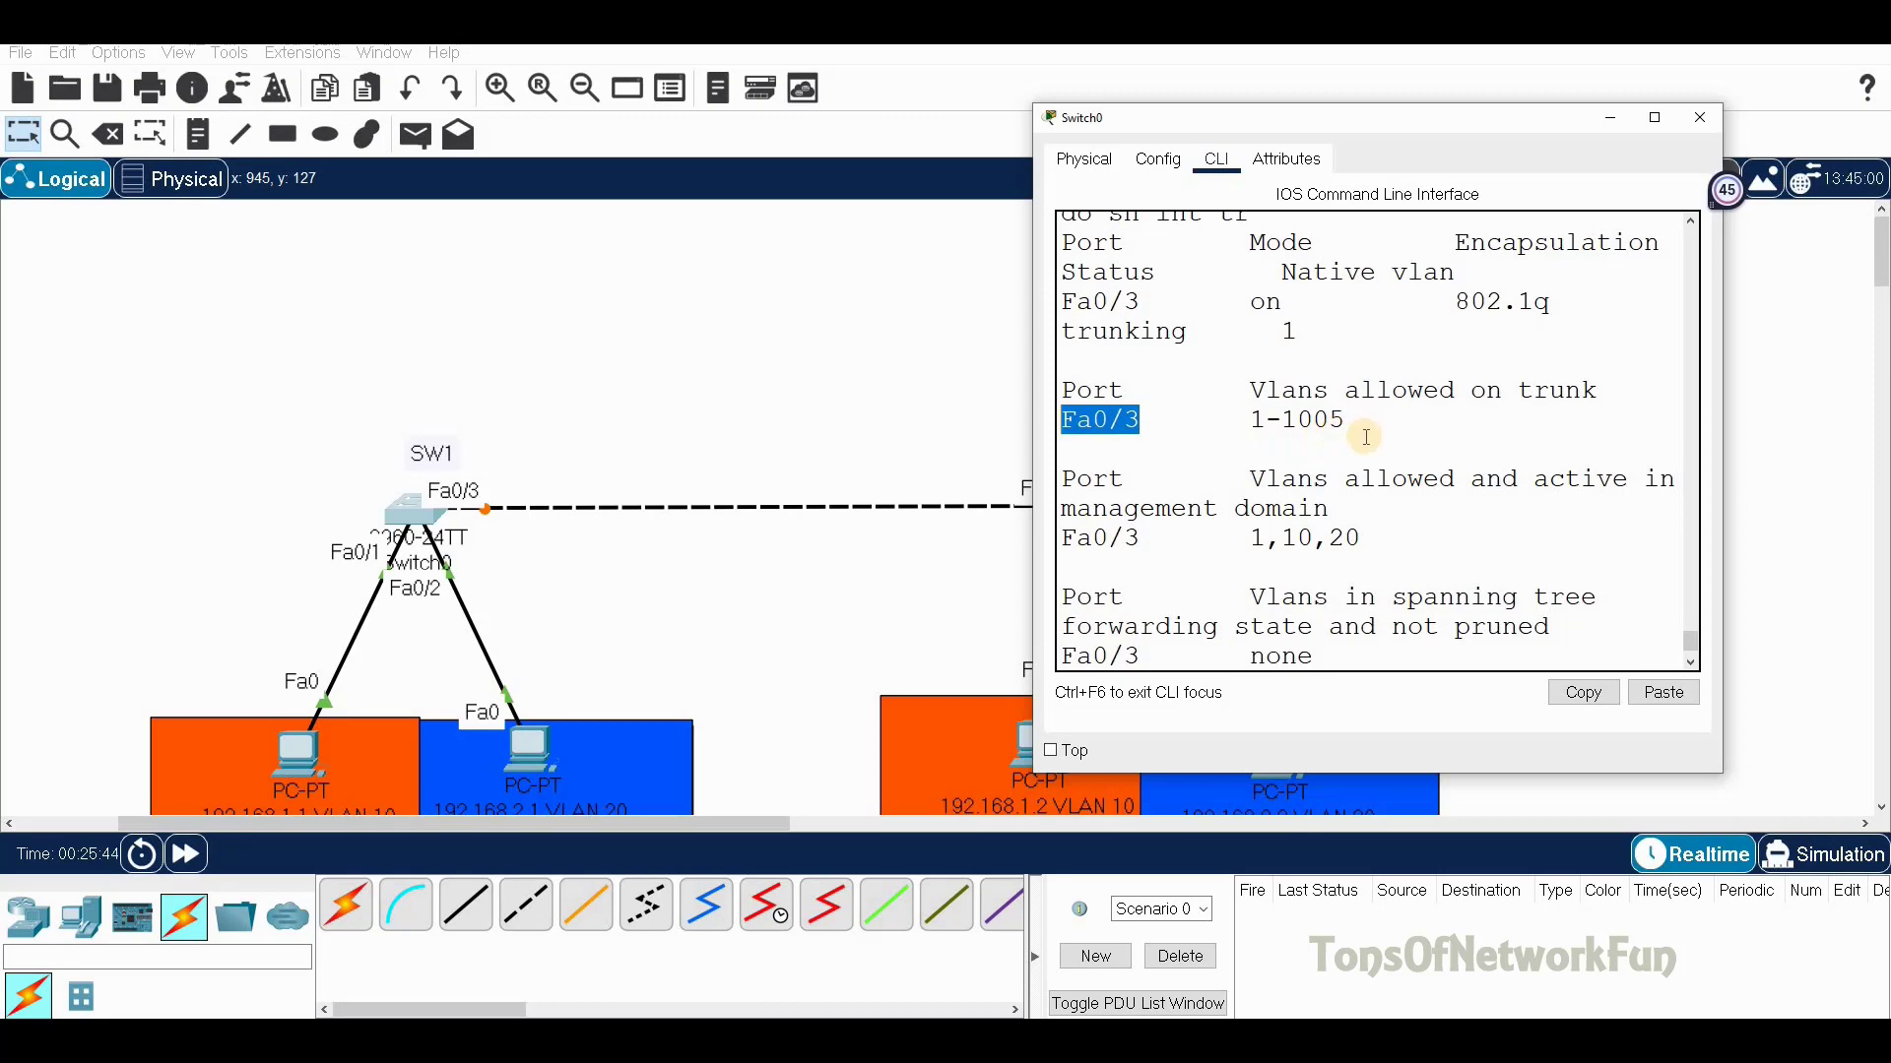
click(1190, 333)
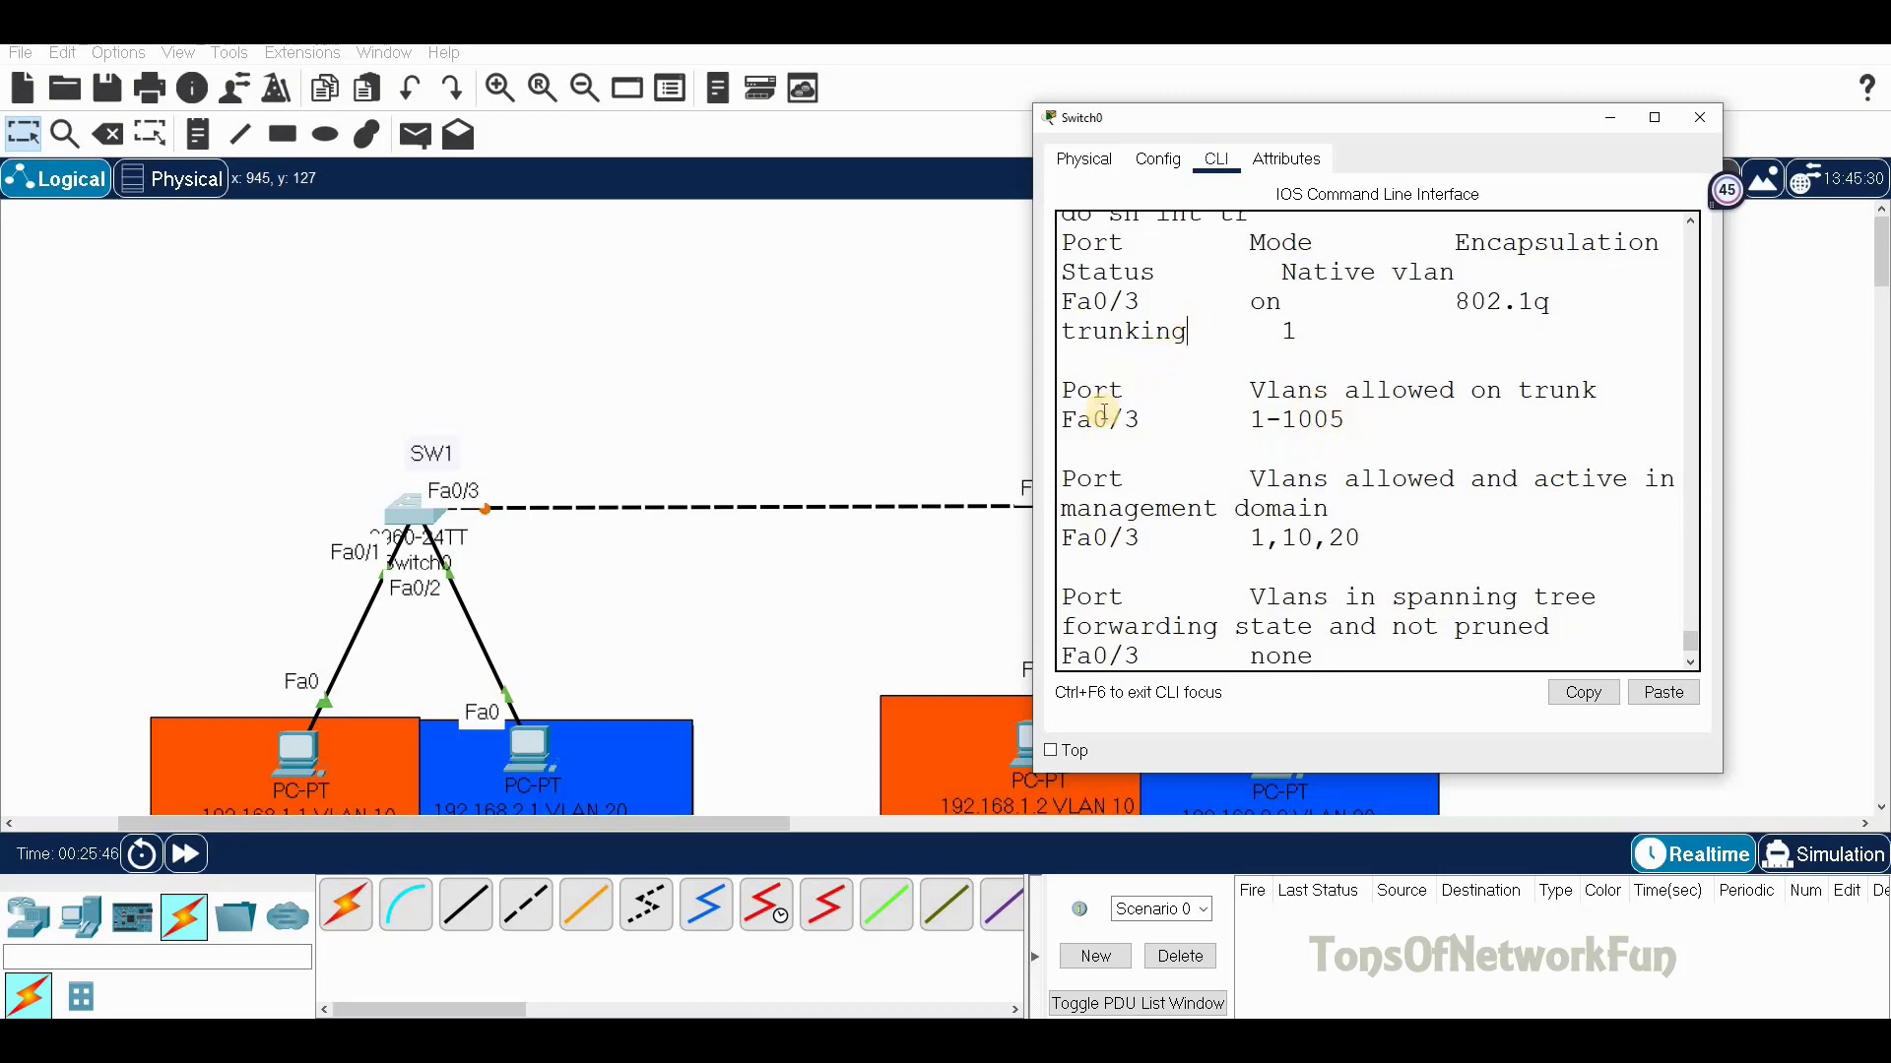
scroll(1123, 334, up, 1)
drag(1139, 361, 1067, 360)
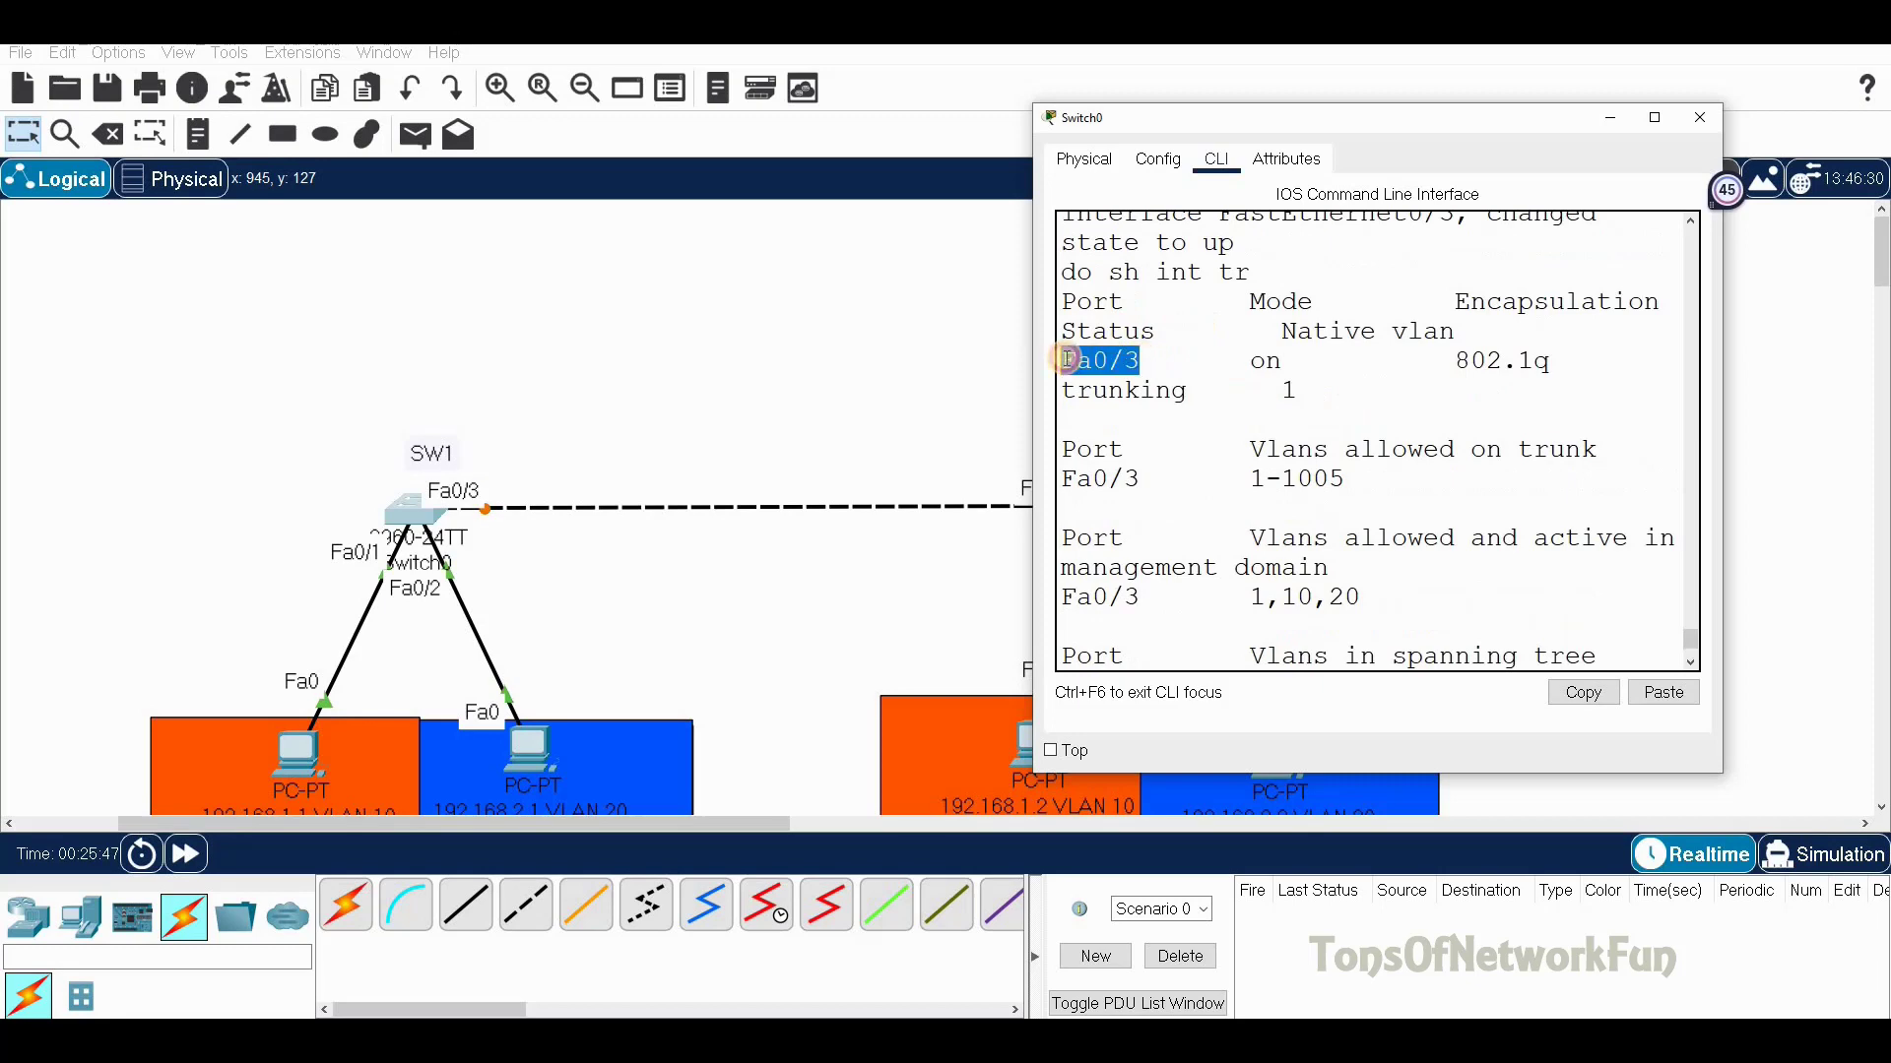
drag(1187, 390, 1052, 392)
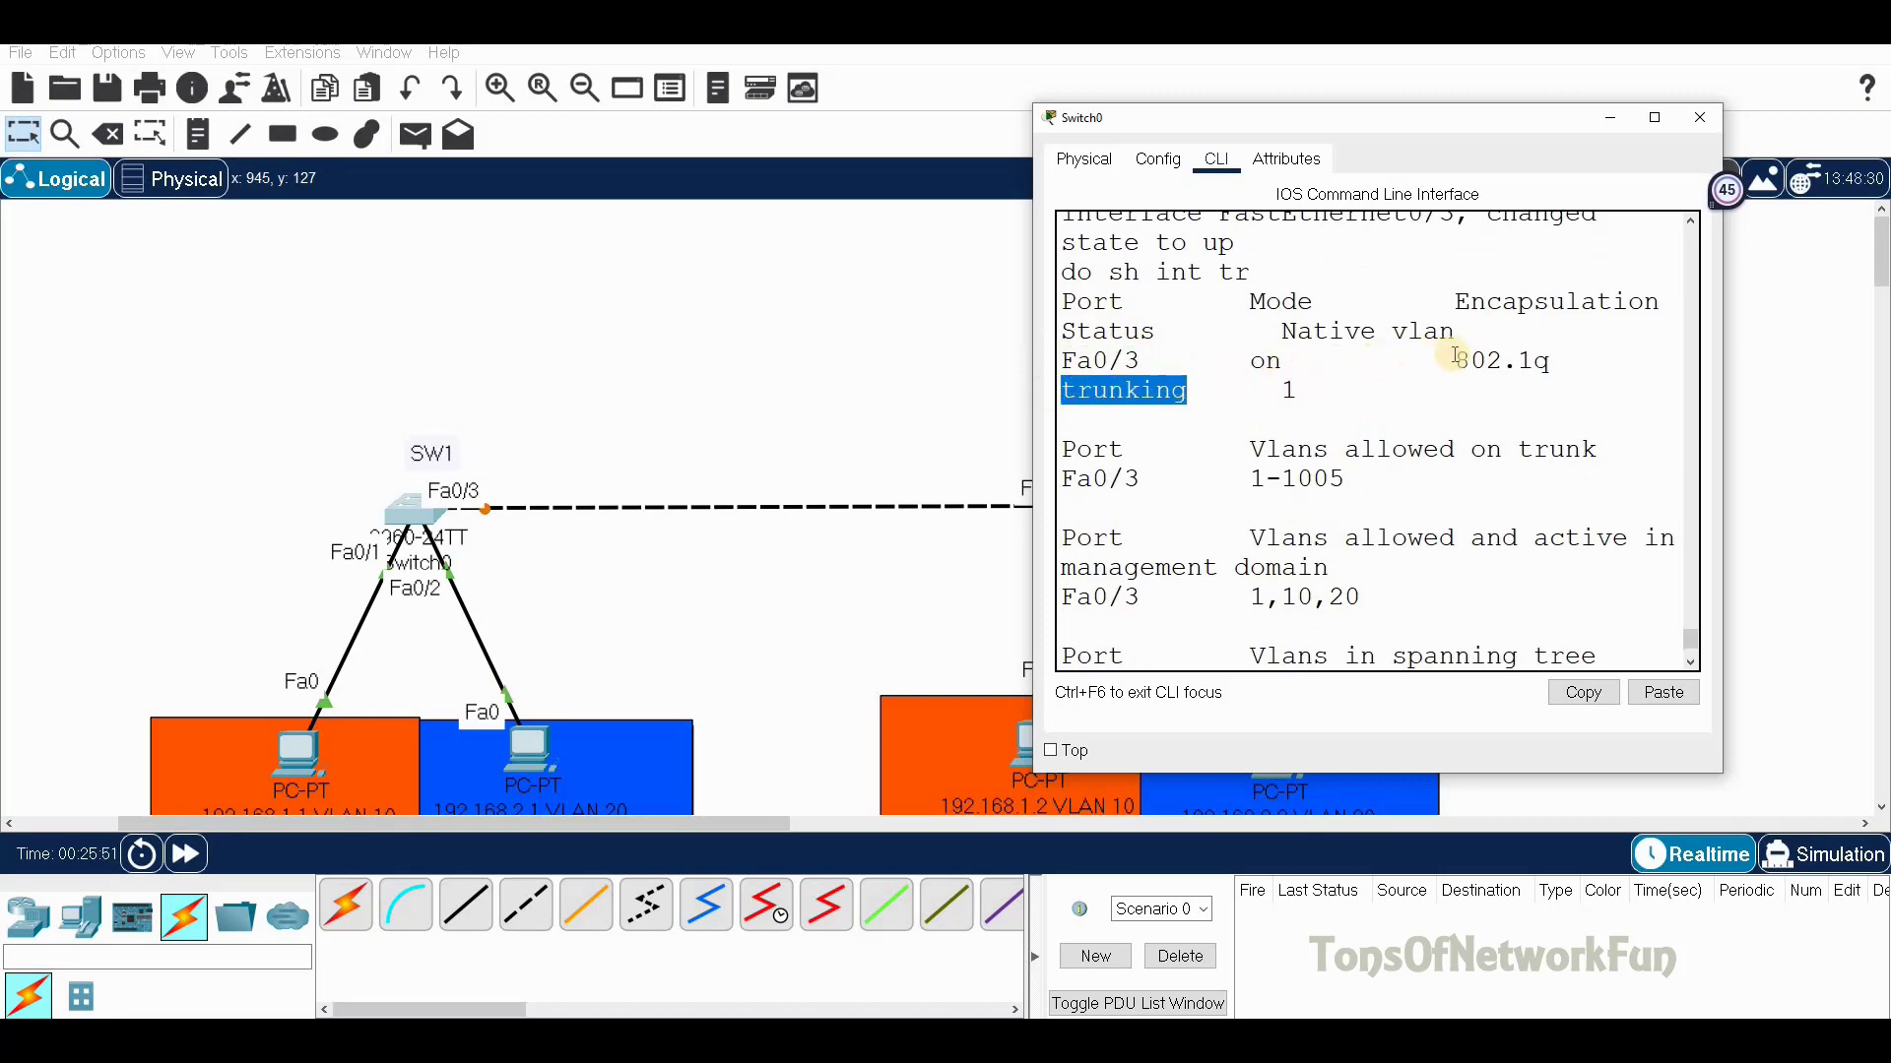
drag(1456, 357, 1546, 360)
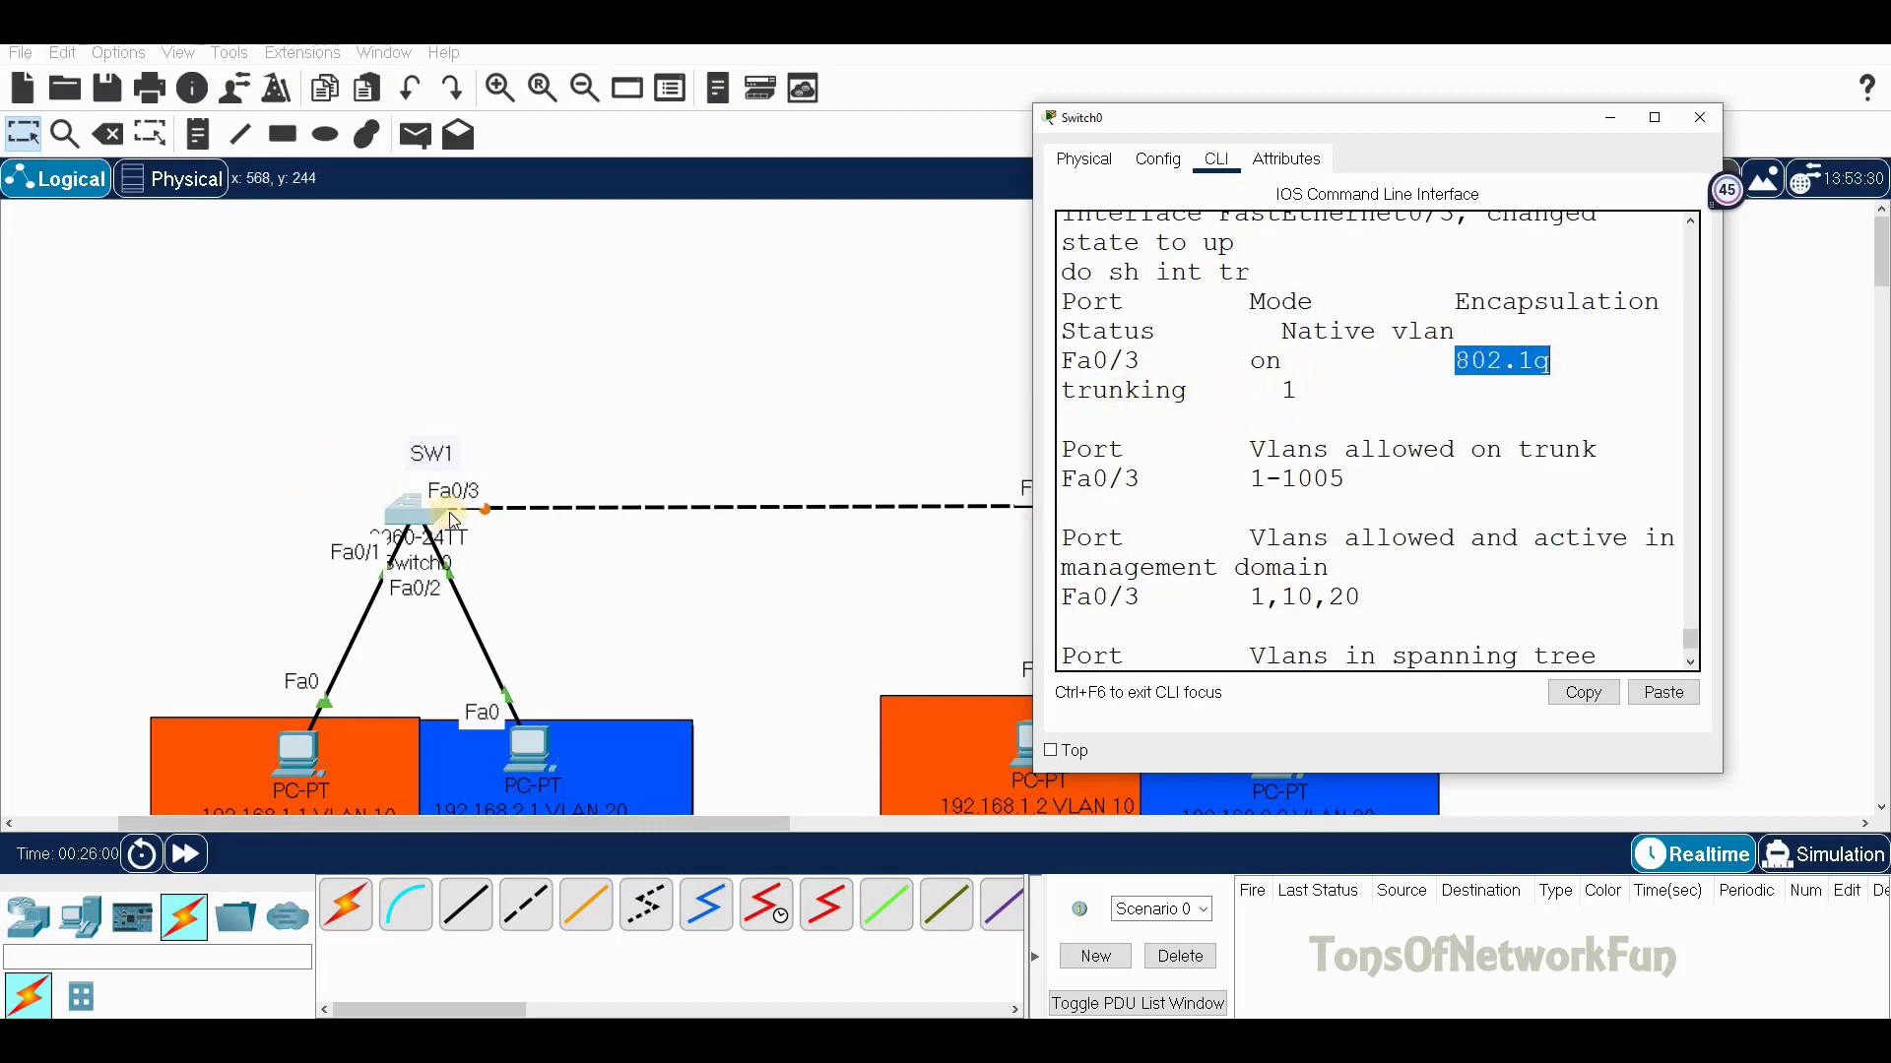
click(1699, 120)
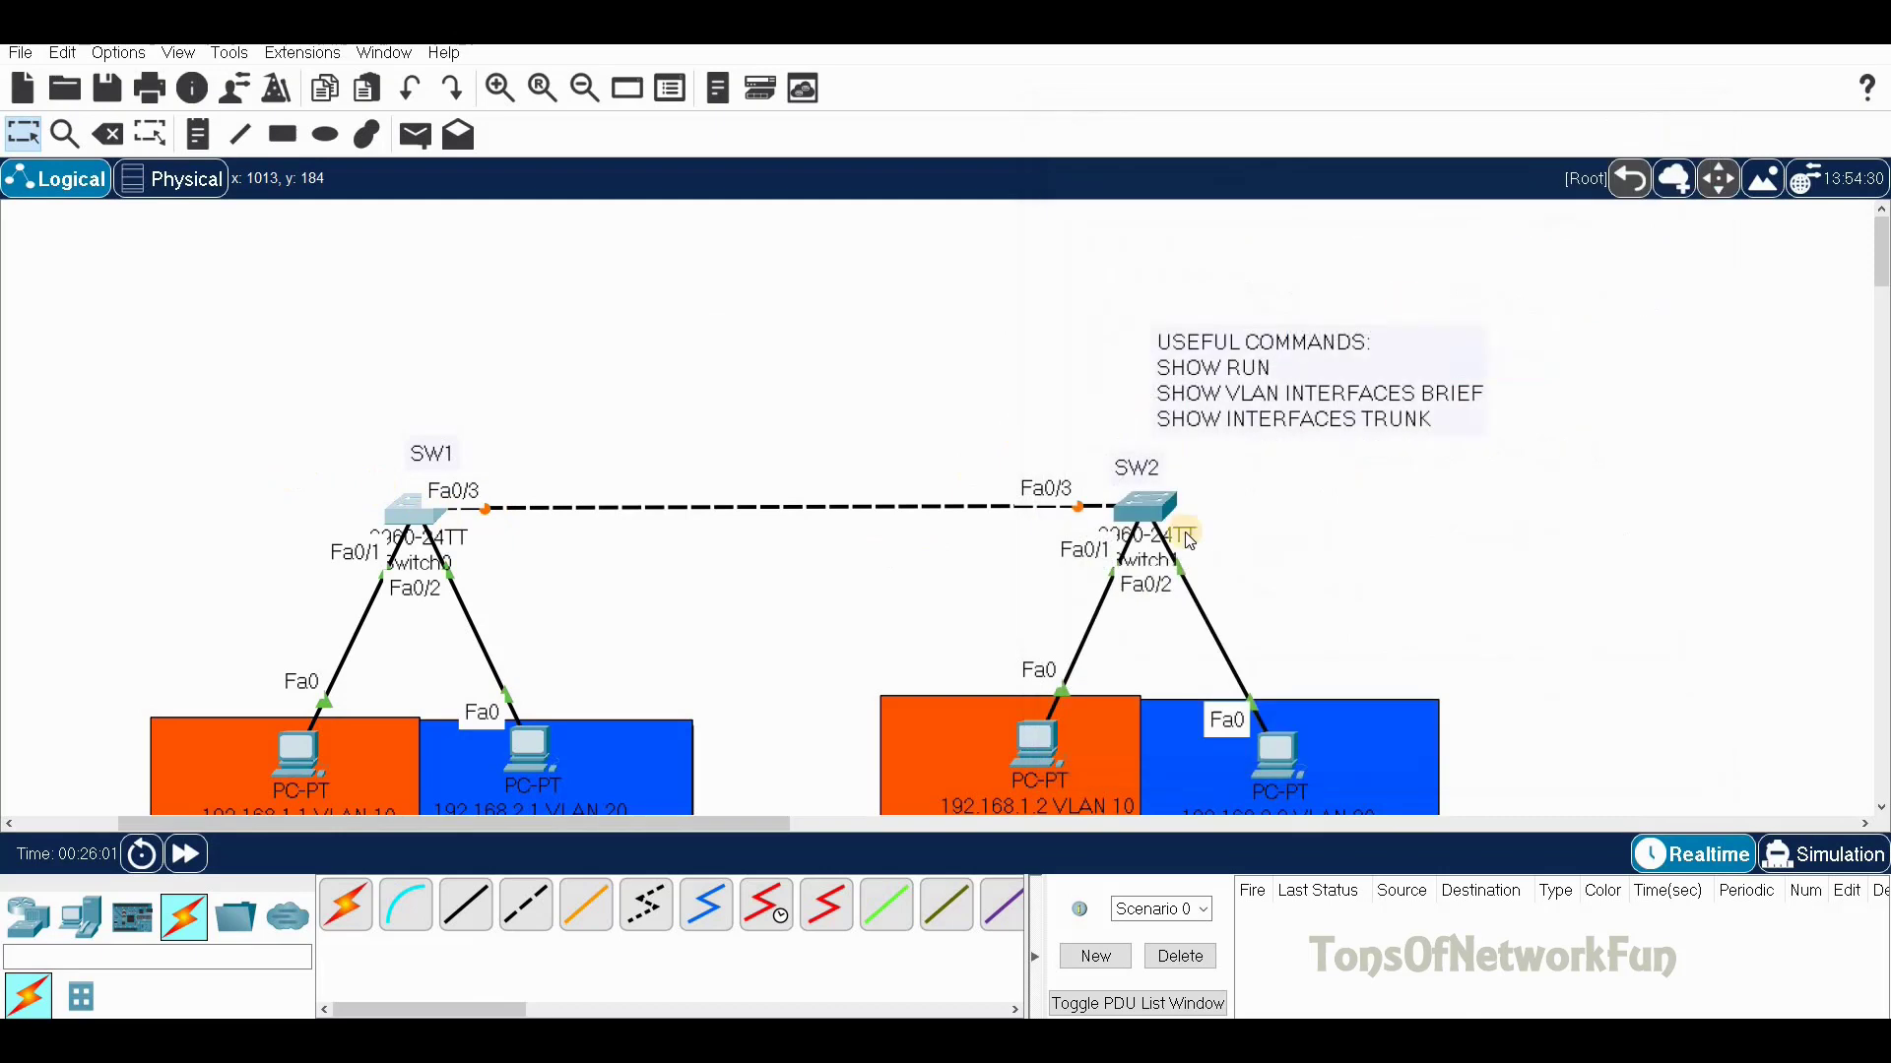
Run "do sh int tr" on SW2, check the mode and trunking status of Fa0/3, and close the switch
click(1143, 499)
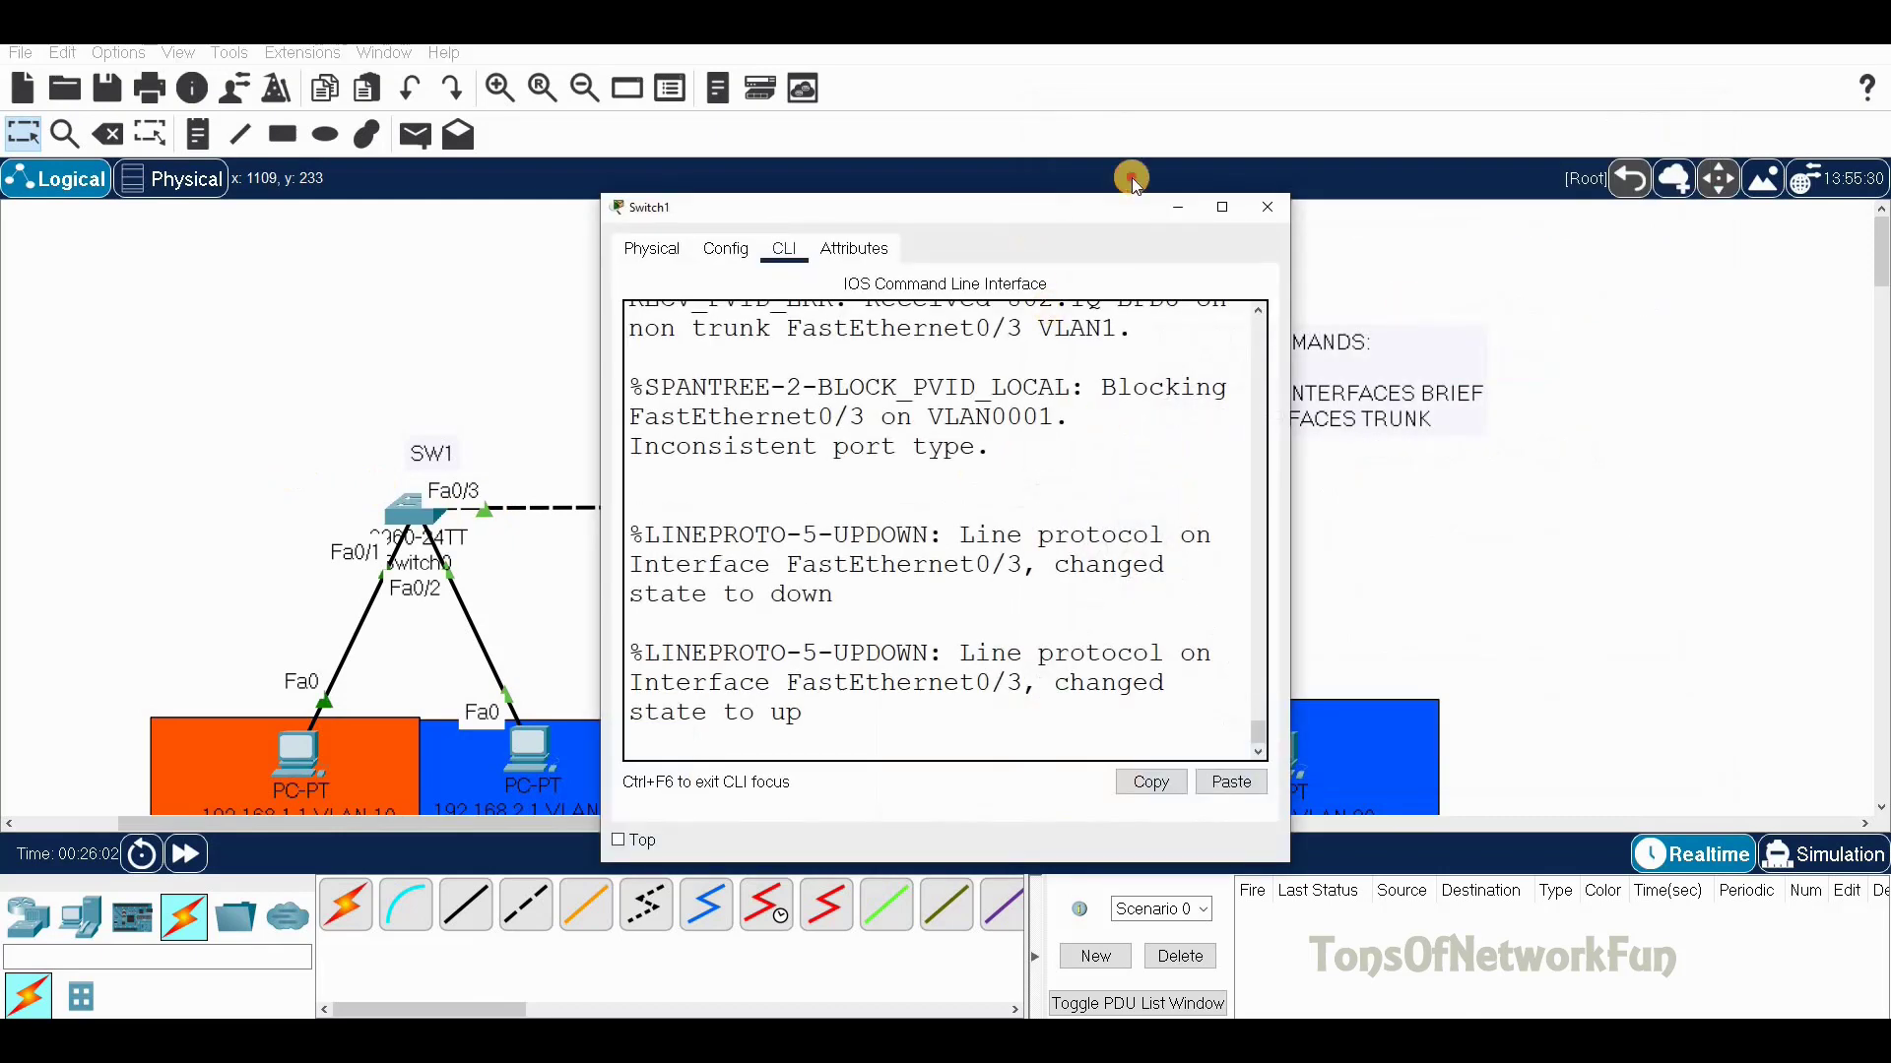
drag(1132, 183, 1241, 145)
click(853, 722)
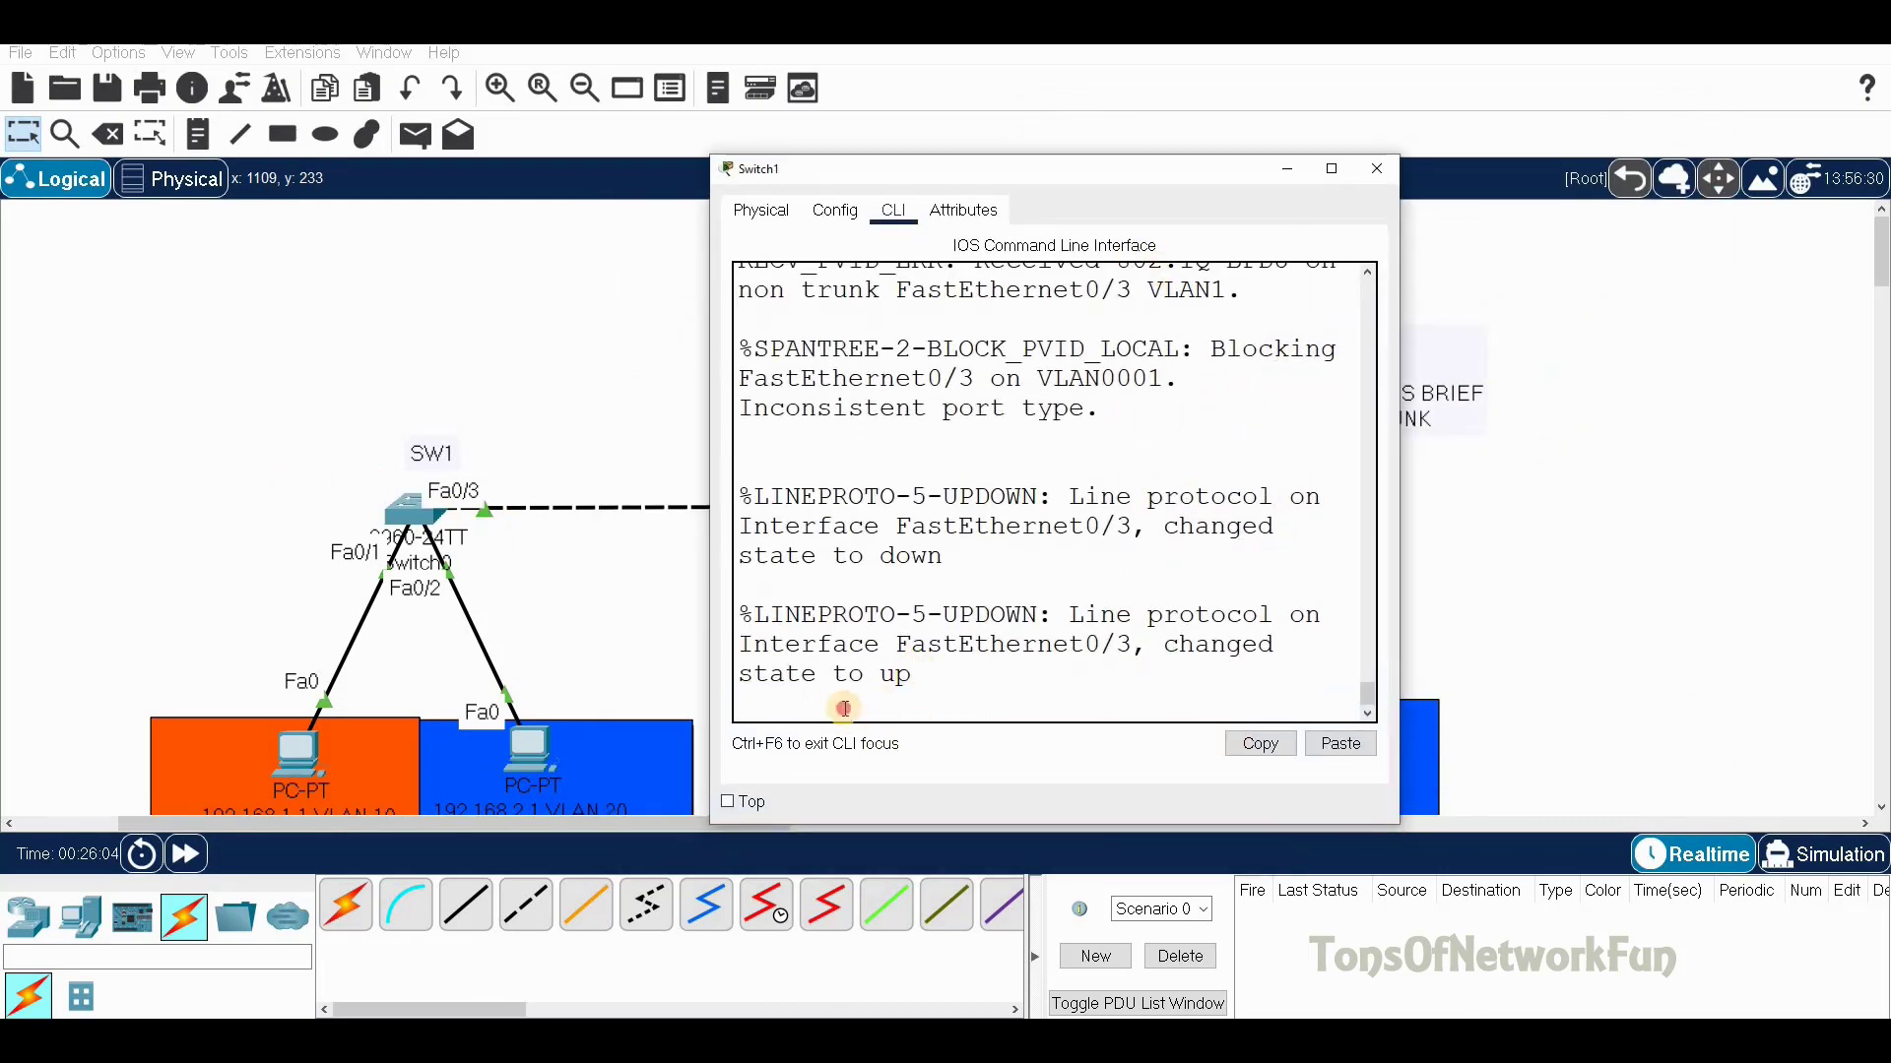
key(Return)
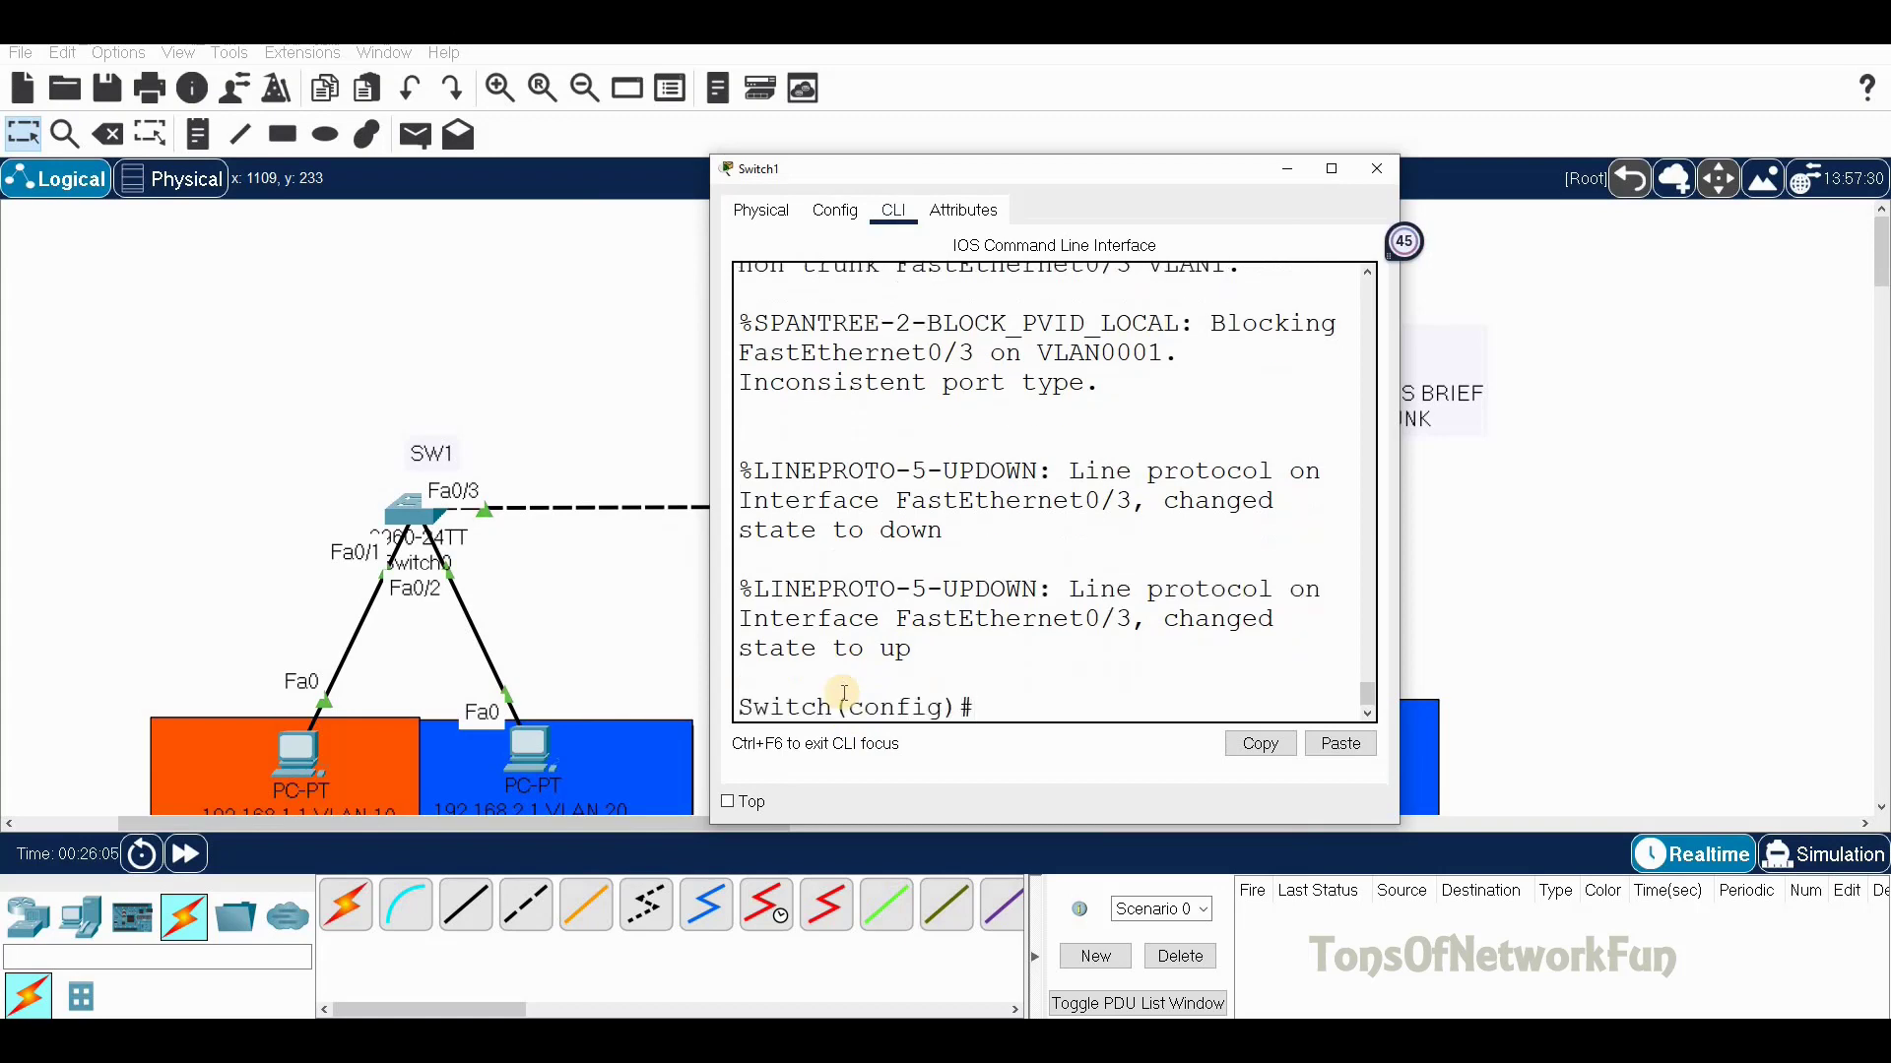
text(do sh int trunk)
key(Return)
scroll(804, 566, up, 1)
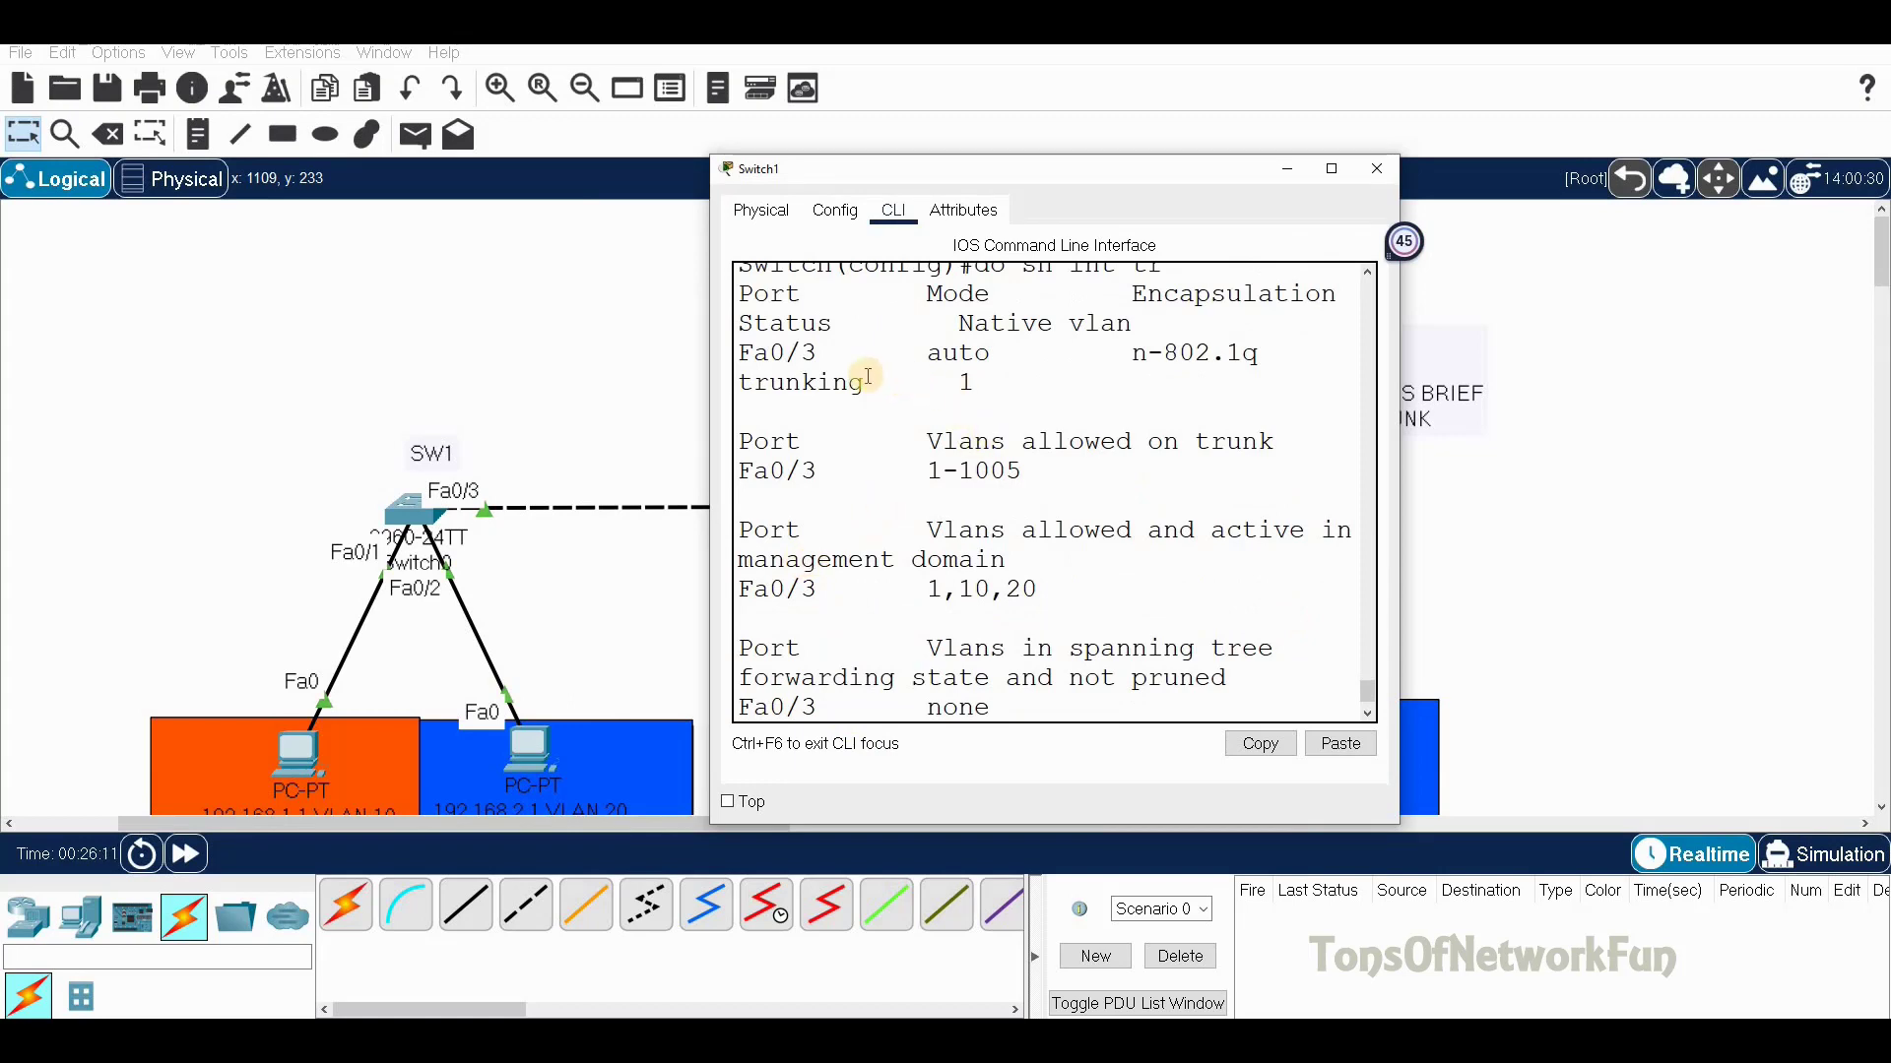
drag(1077, 171, 1268, 220)
click(1559, 219)
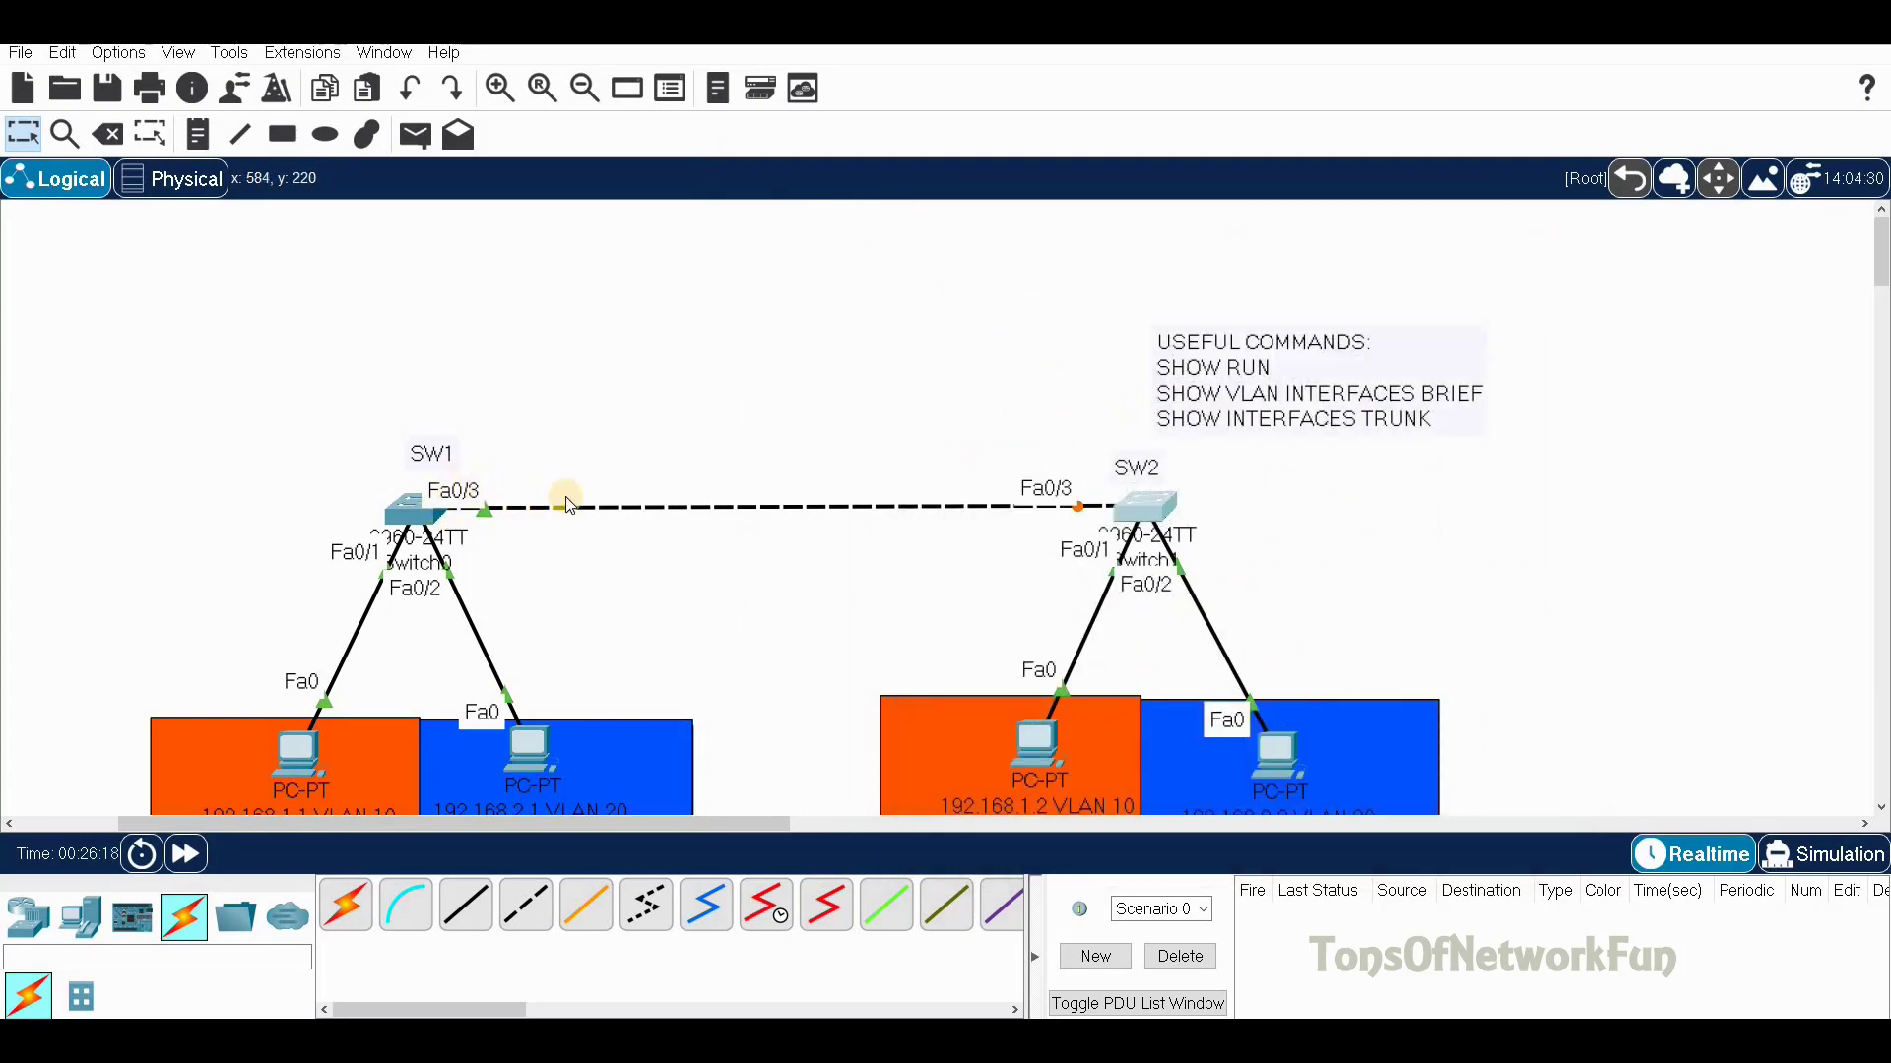
Reopen SW2's command line, compare its Fa0/3 trunk output with the inter-switch link in the topology, and close it
click(1132, 507)
drag(1041, 217, 1626, 200)
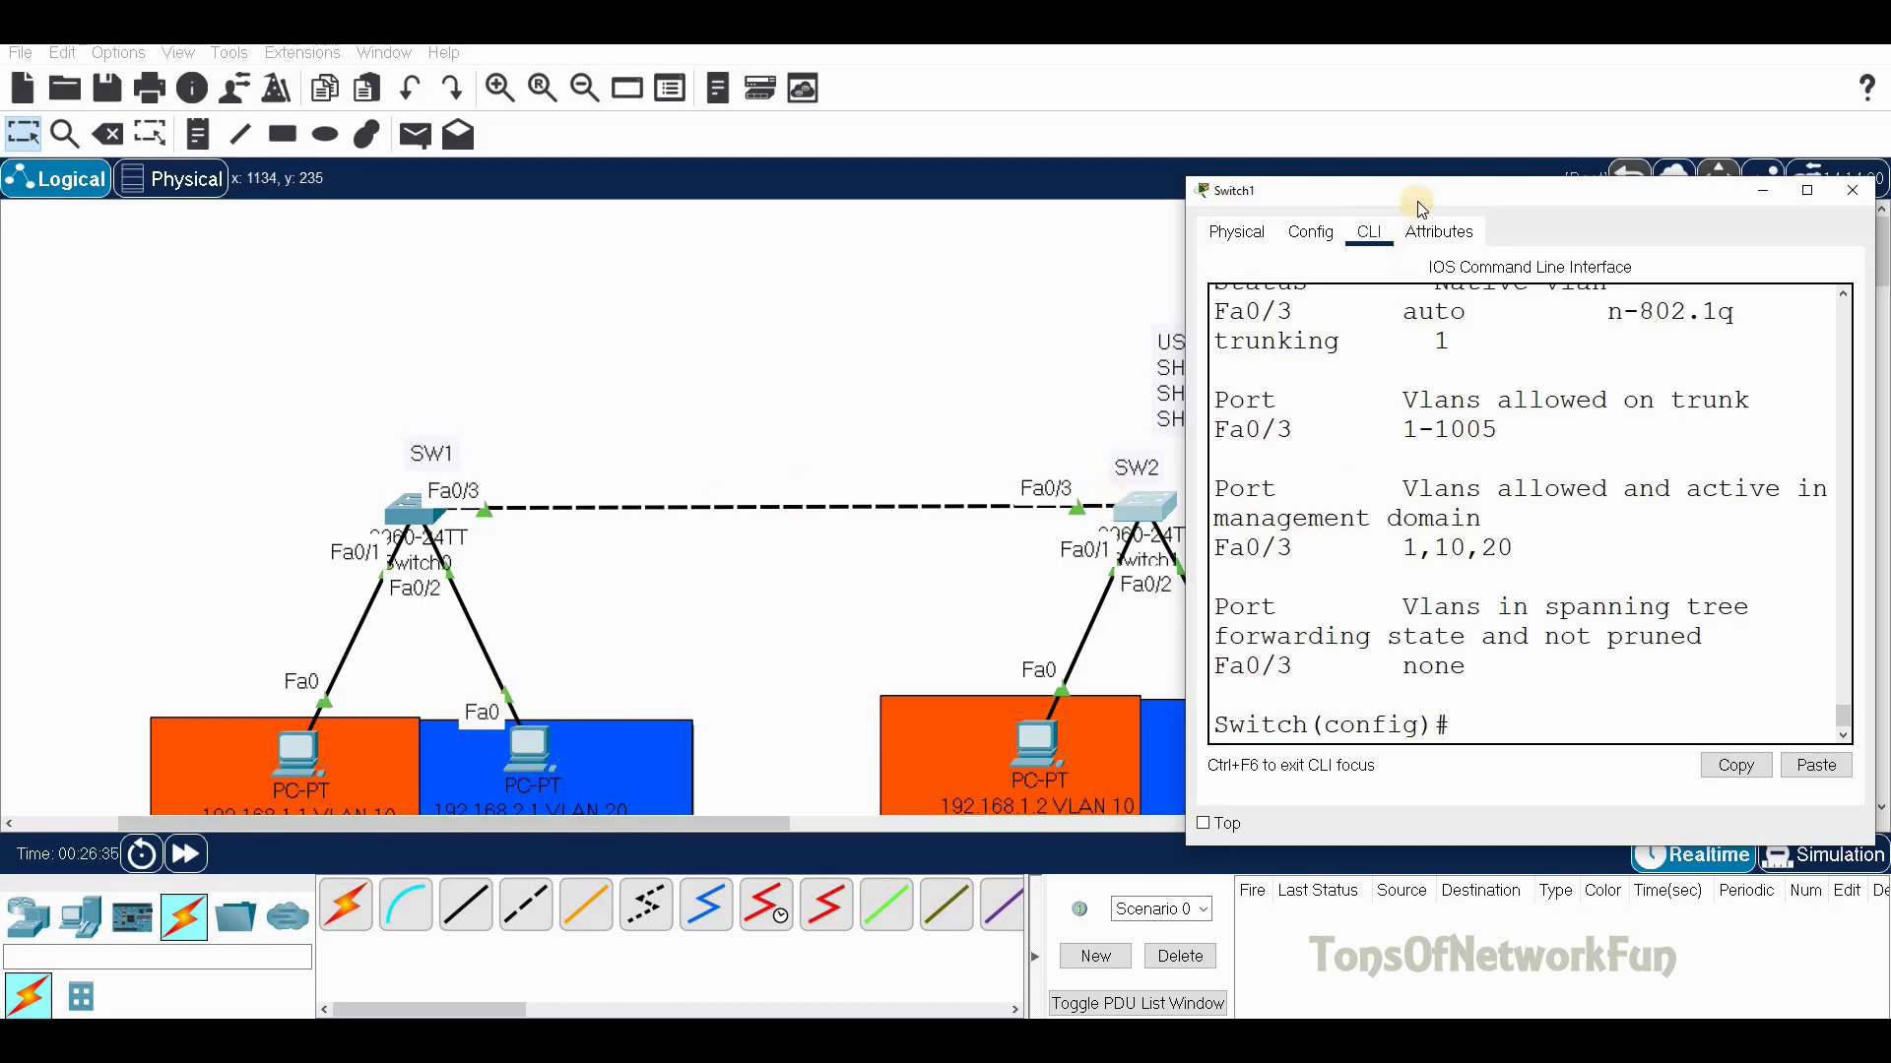
drag(1411, 183, 1370, 112)
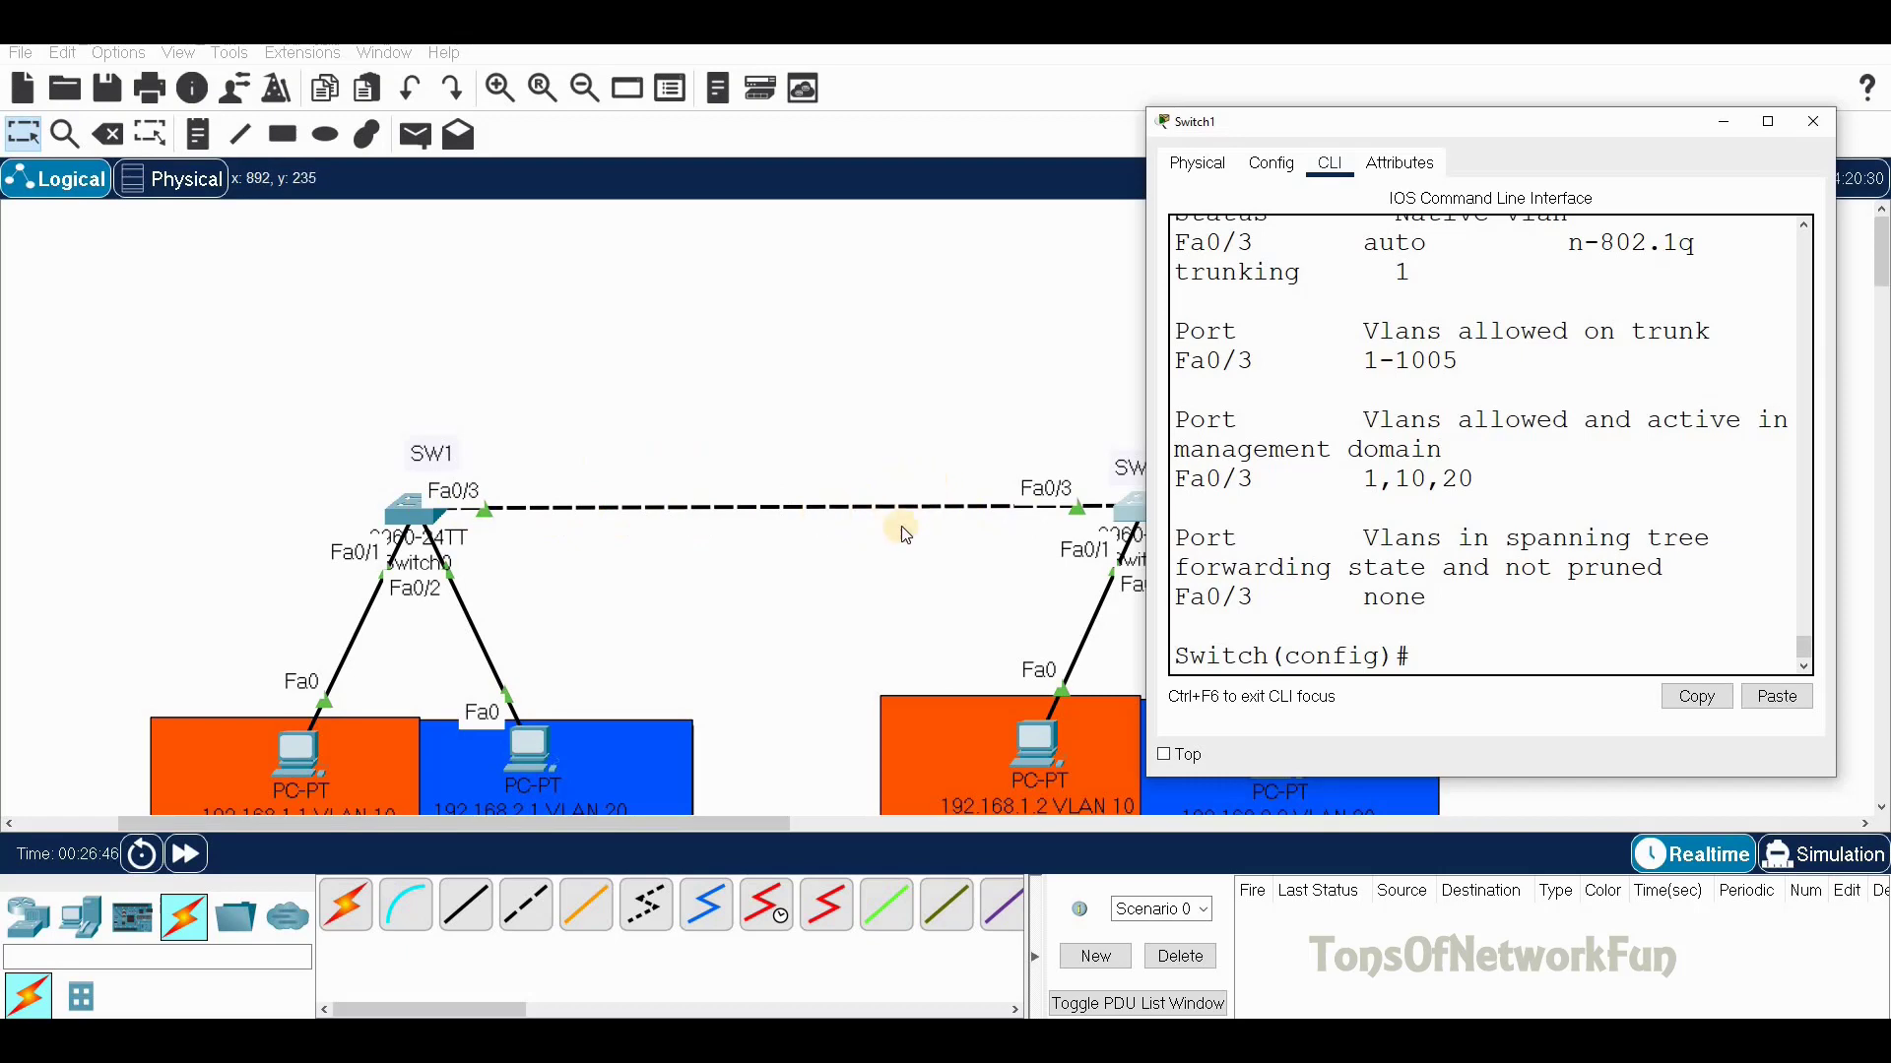
click(1813, 121)
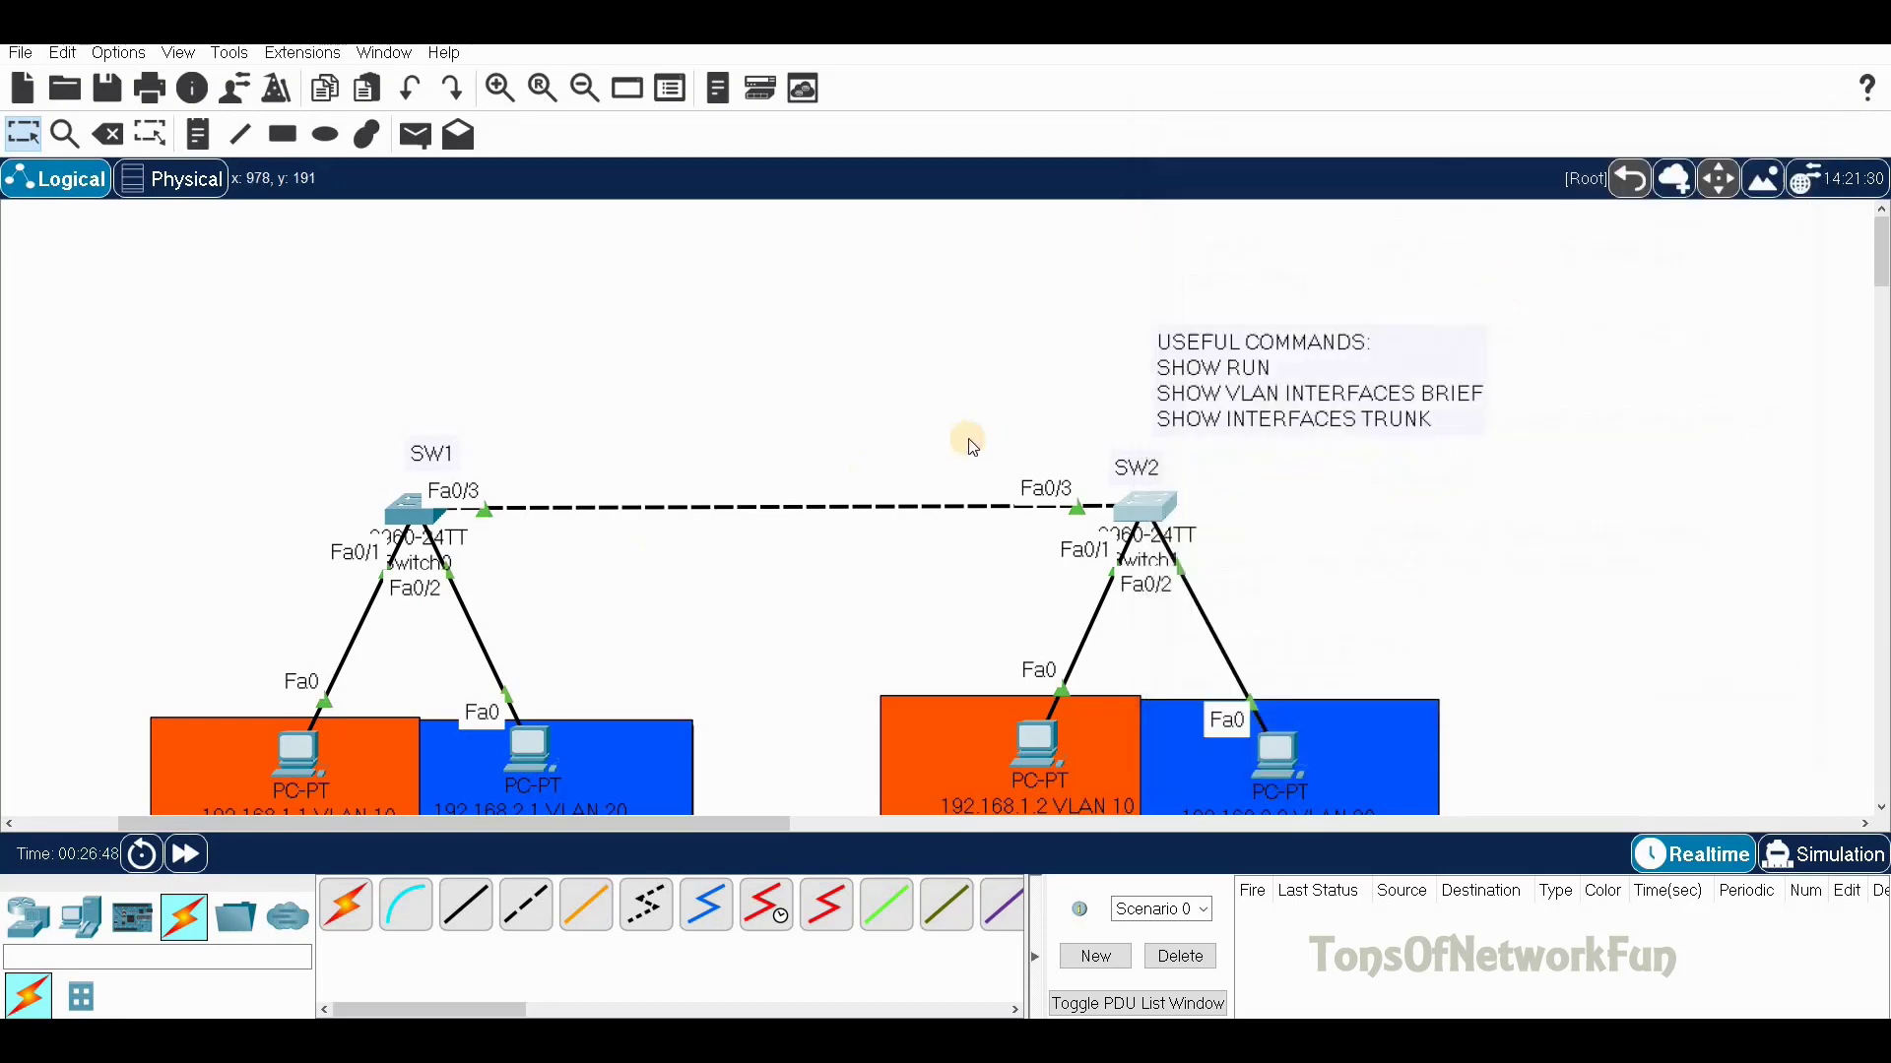
Repeat the ping to 192.168.1.2 from the VLAN 10 PC 192.168.1.1, then close that PC
scroll(449, 719, down, 2)
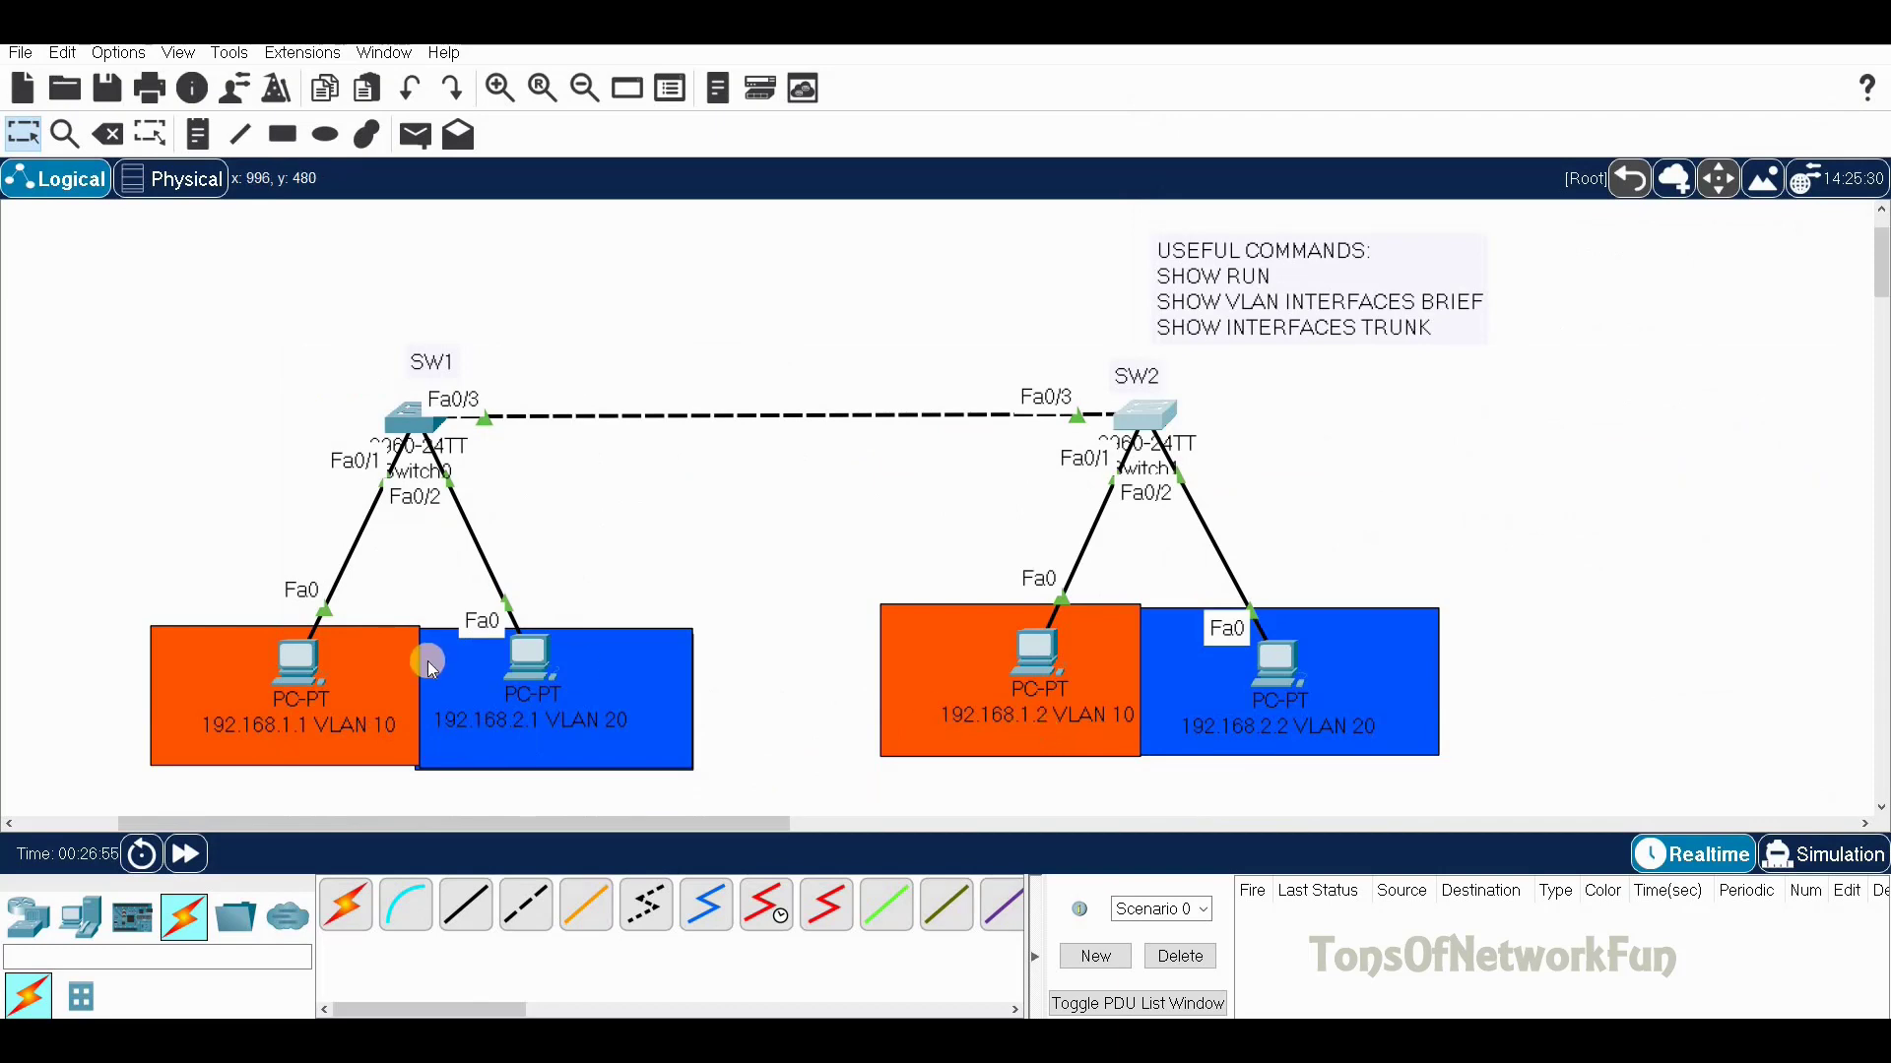
click(304, 673)
click(1019, 362)
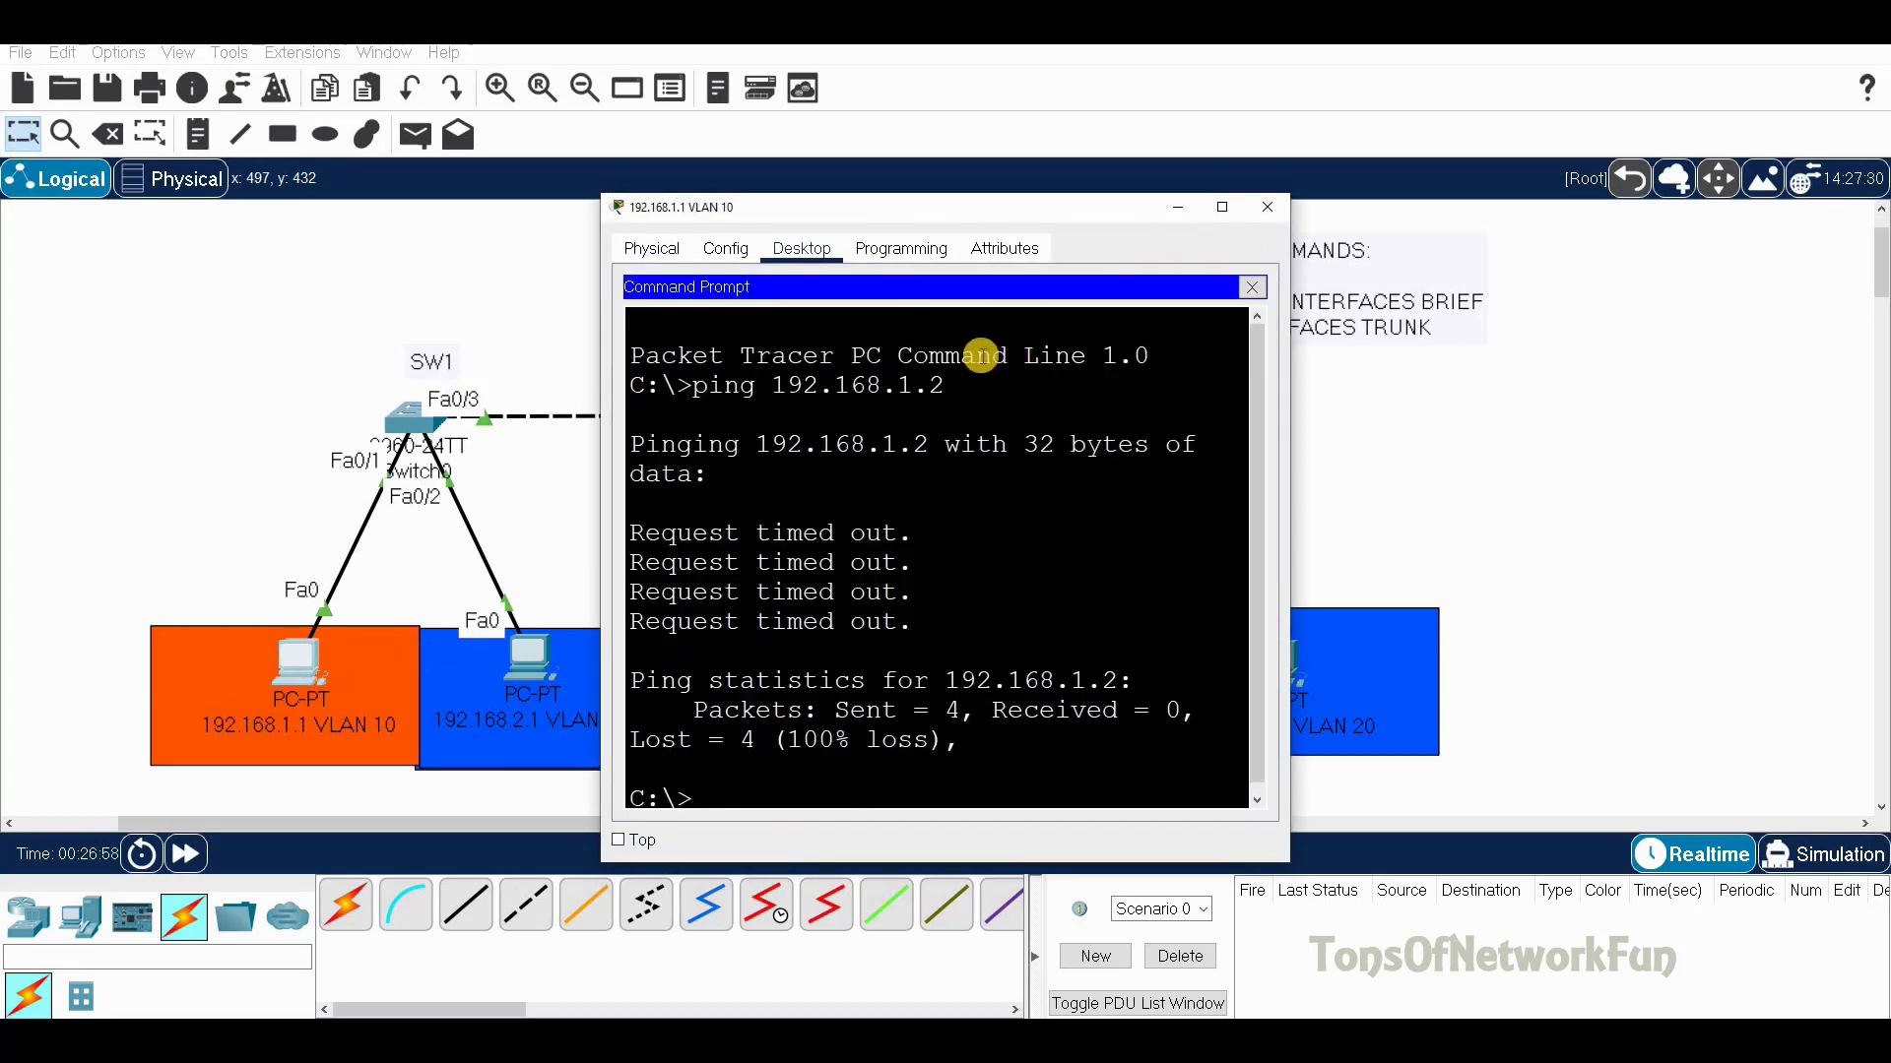
key(Up)
key(Return)
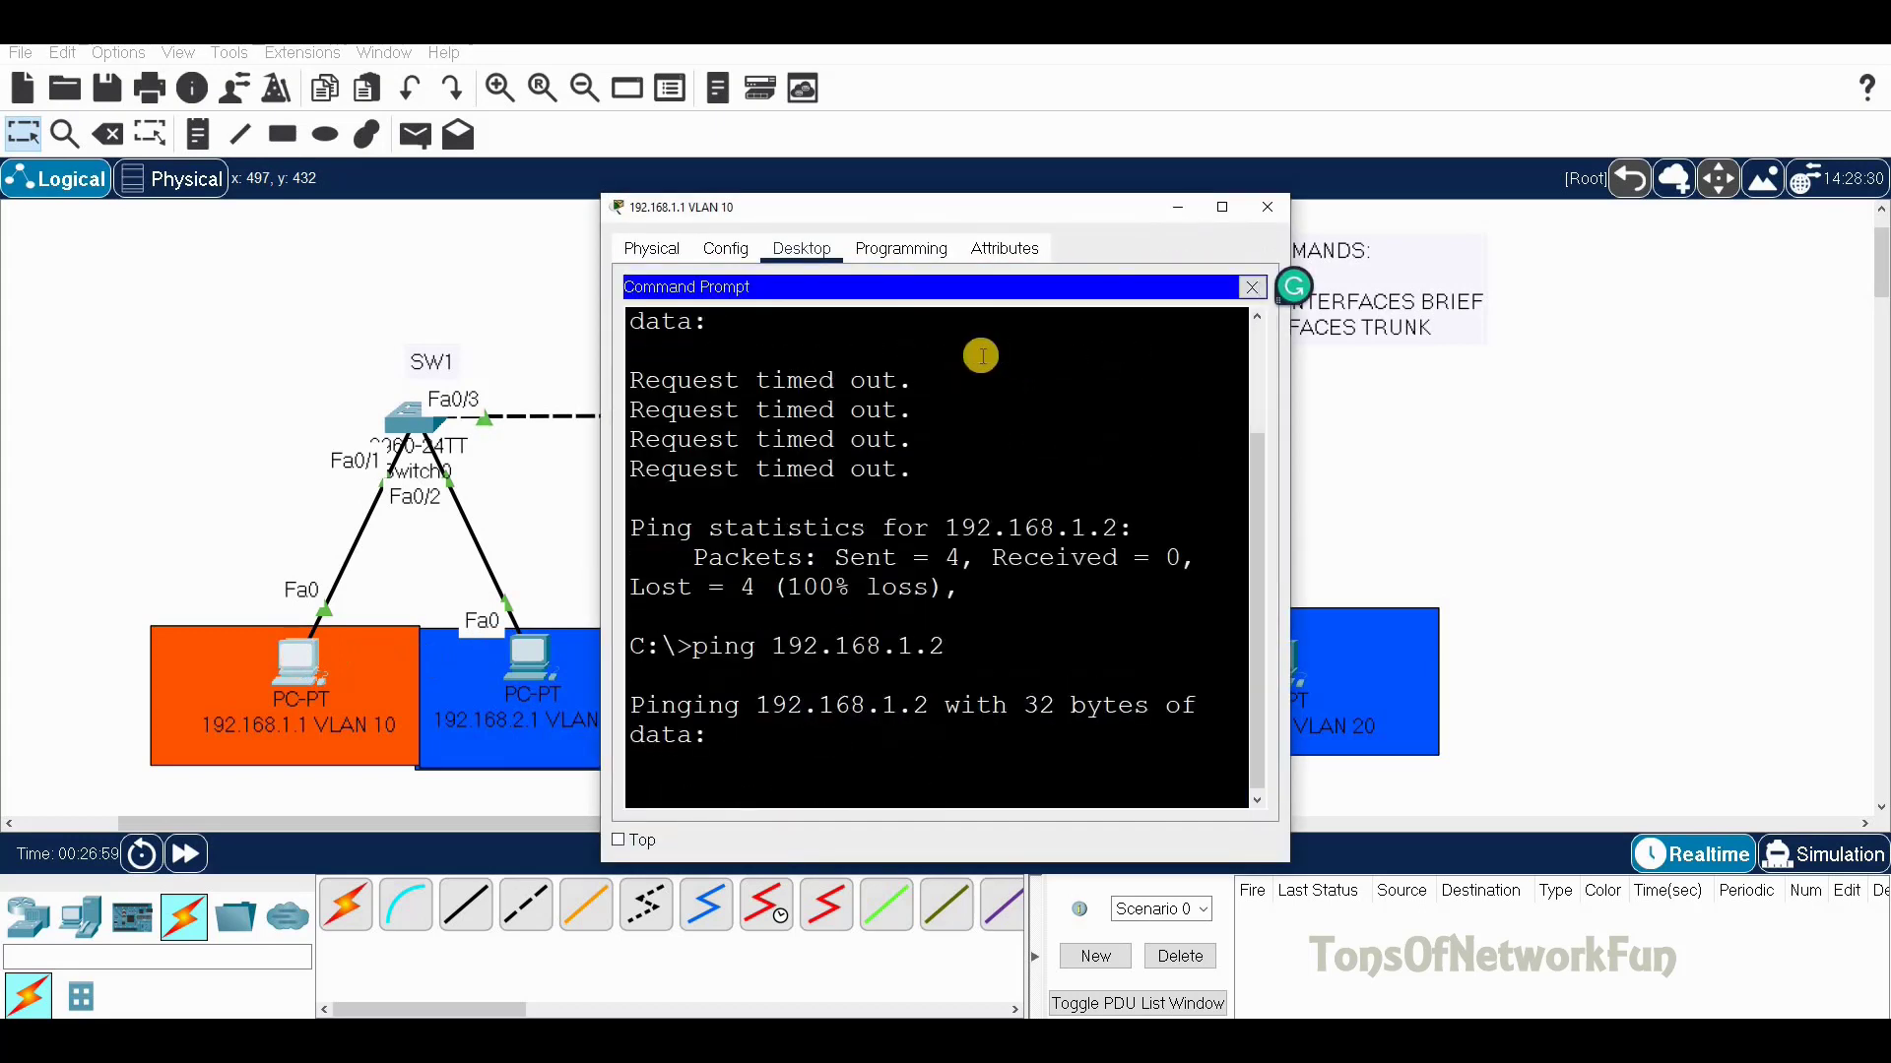
drag(1000, 210, 1013, 123)
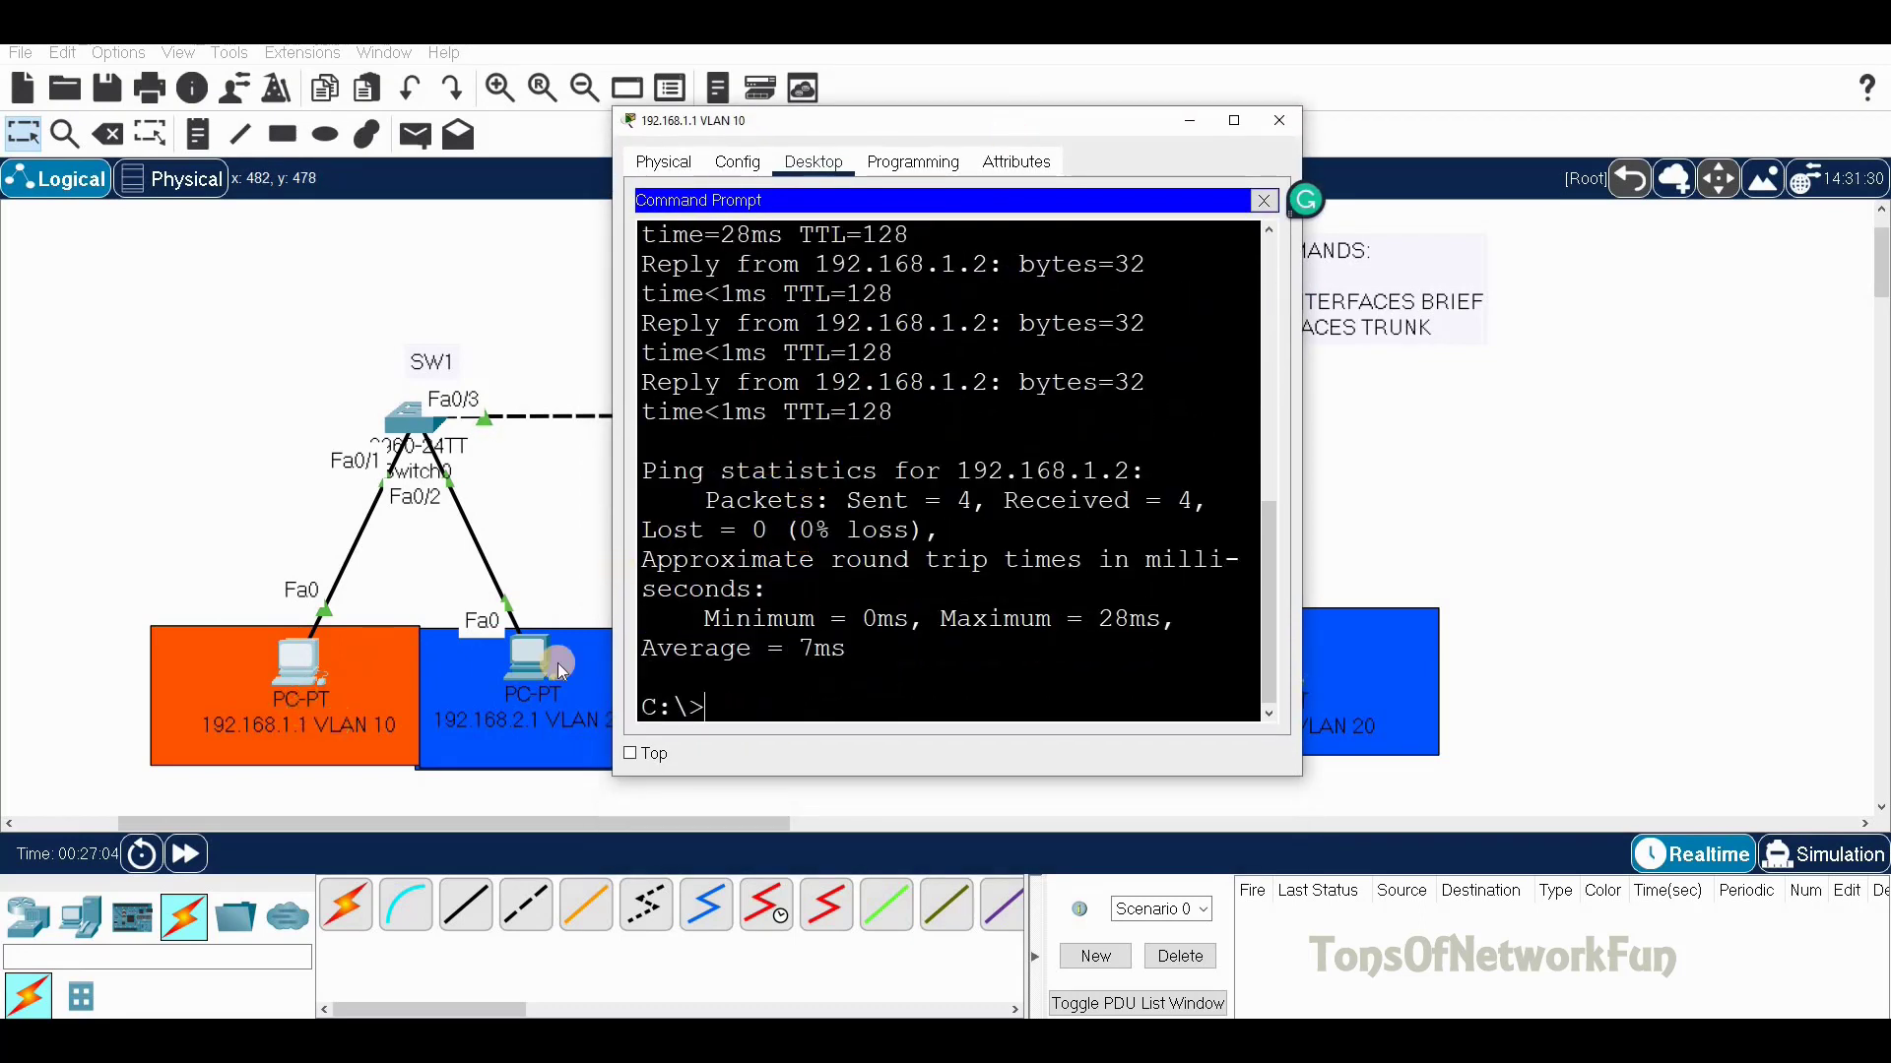
click(1279, 122)
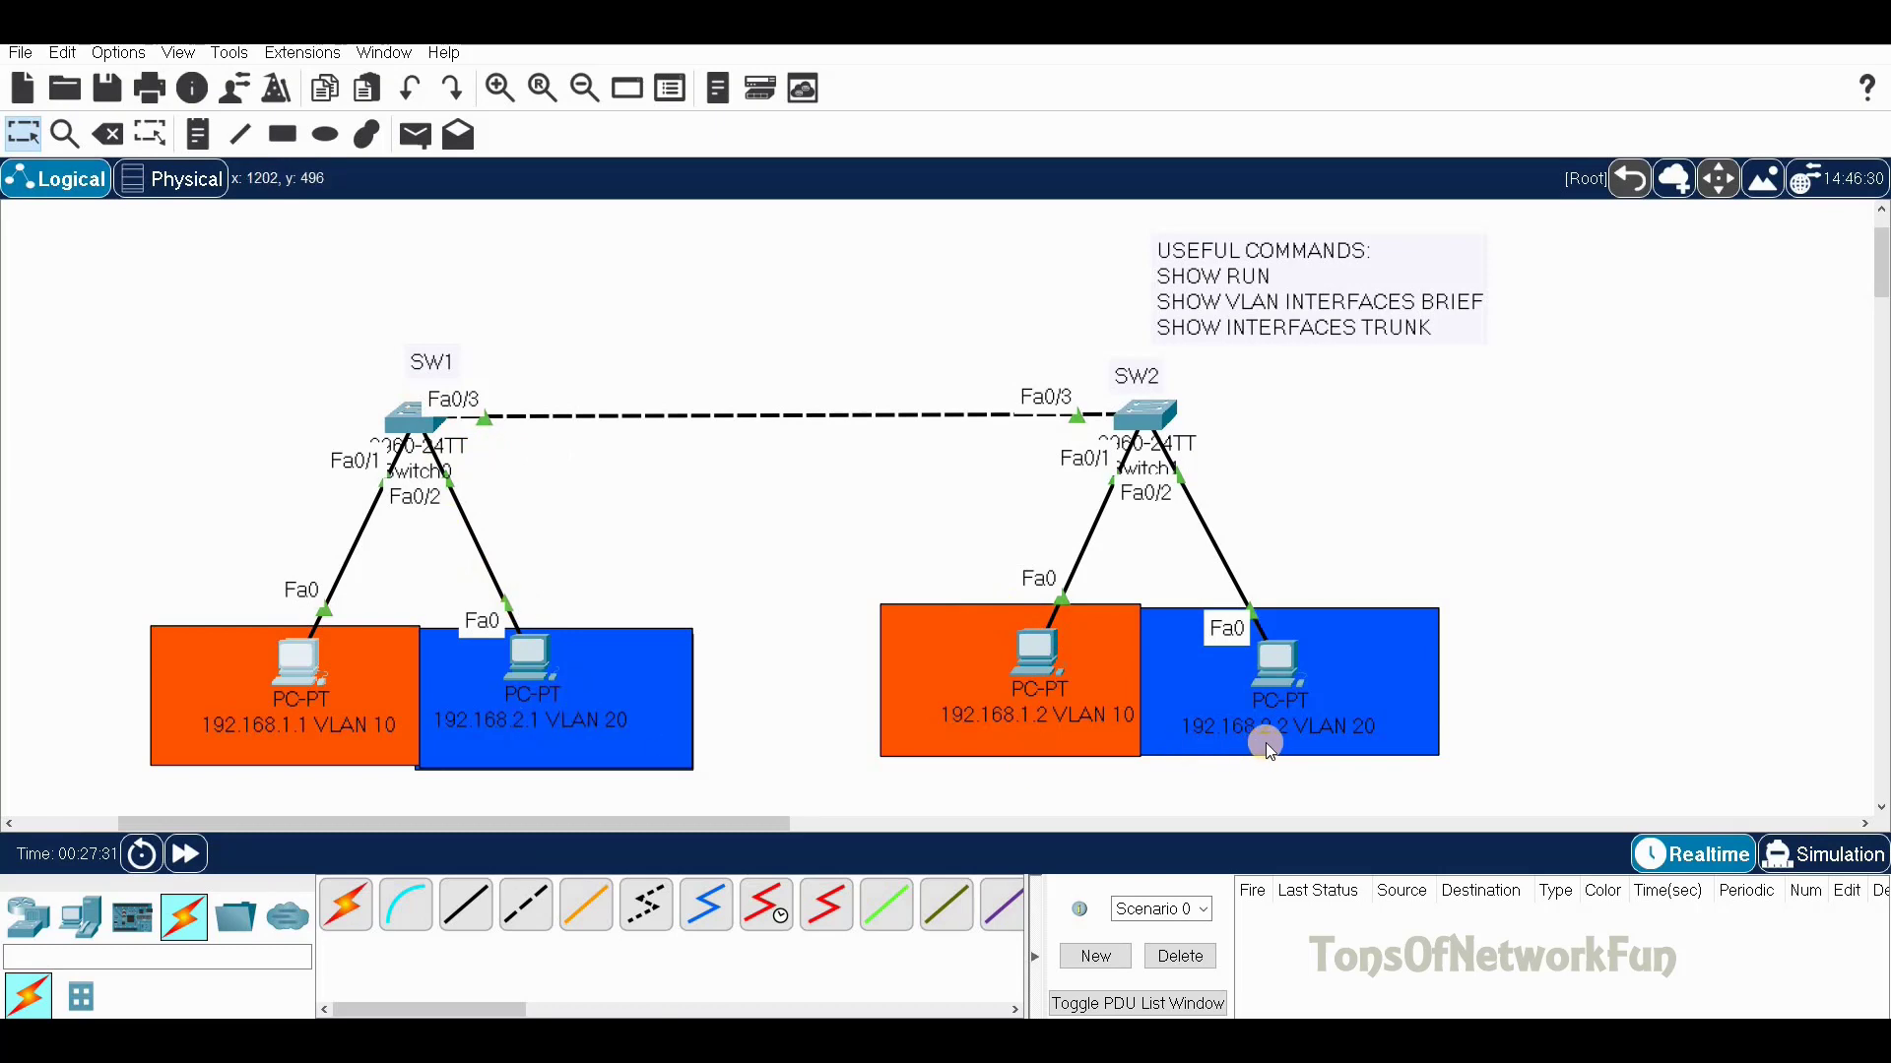
Ping 192.168.2.2 from the command prompt of the VLAN 20 PC 192.168.2.1, then put its window away
click(523, 673)
click(1038, 357)
text(ping 192.168.2.2)
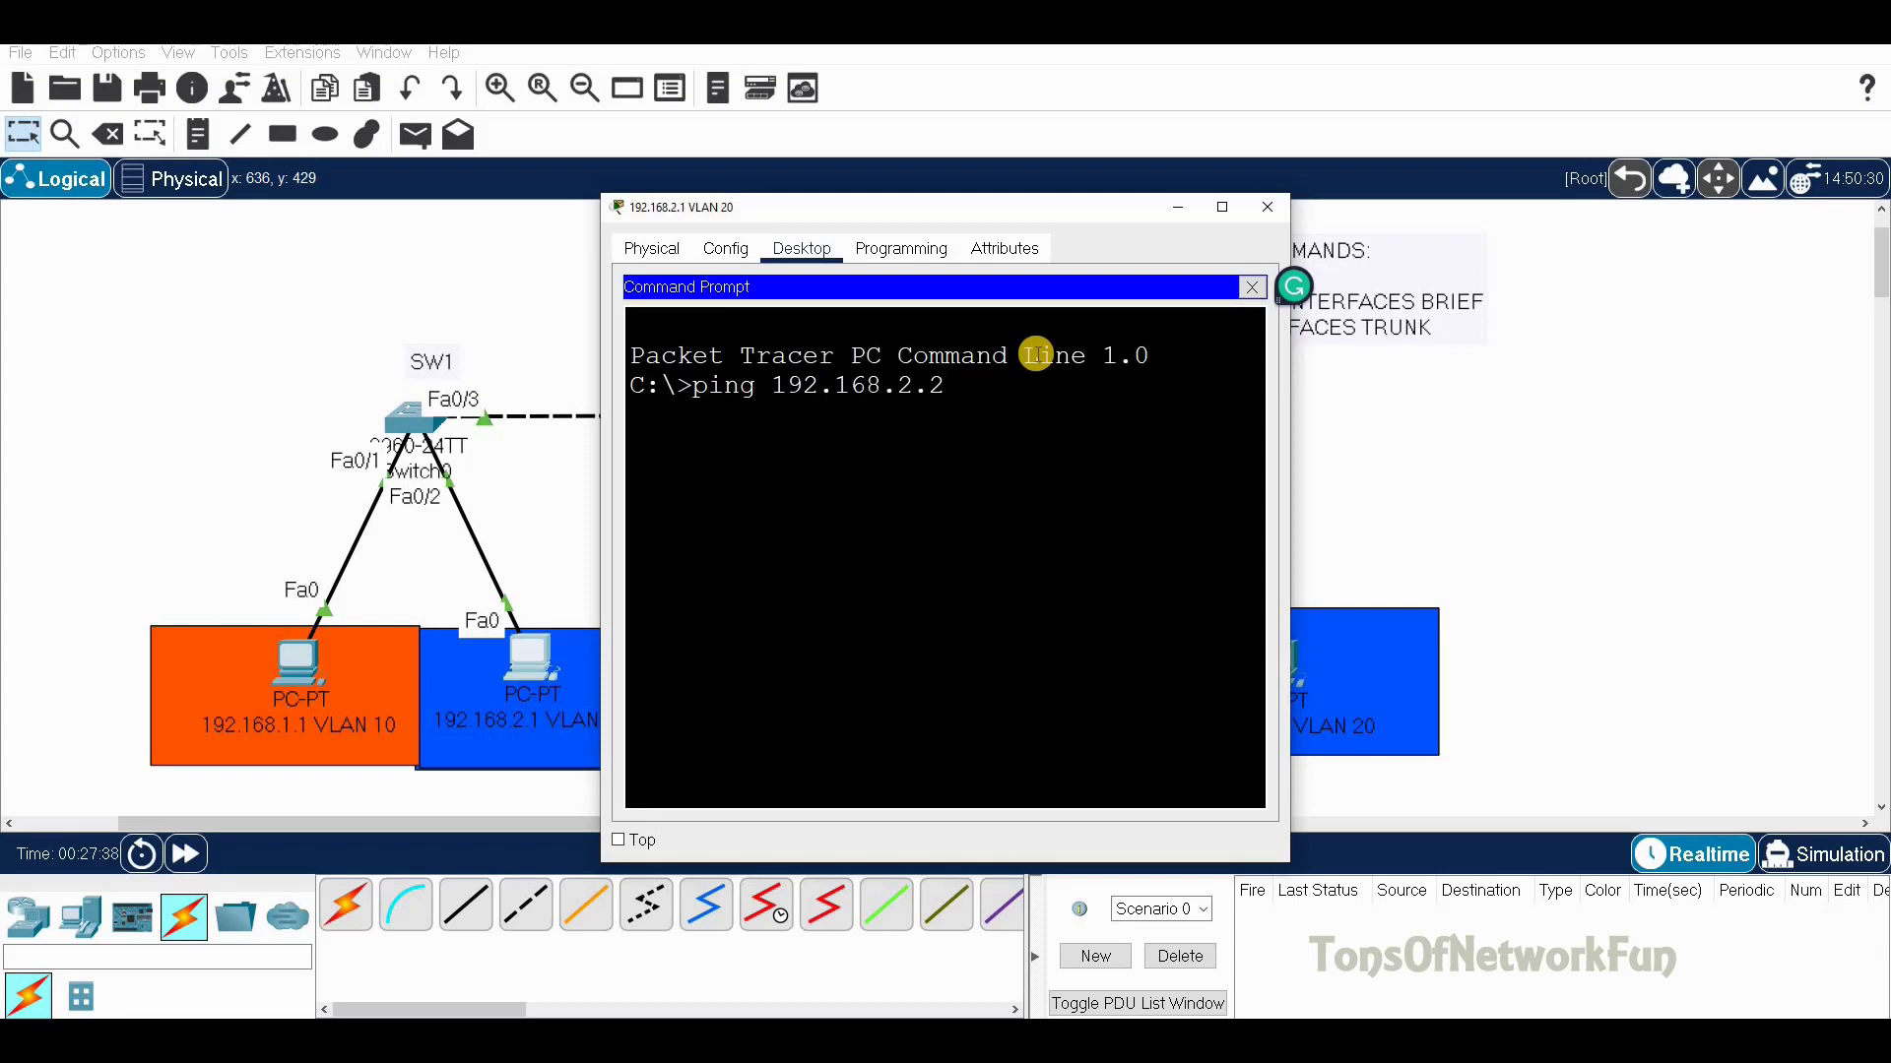
key(Return)
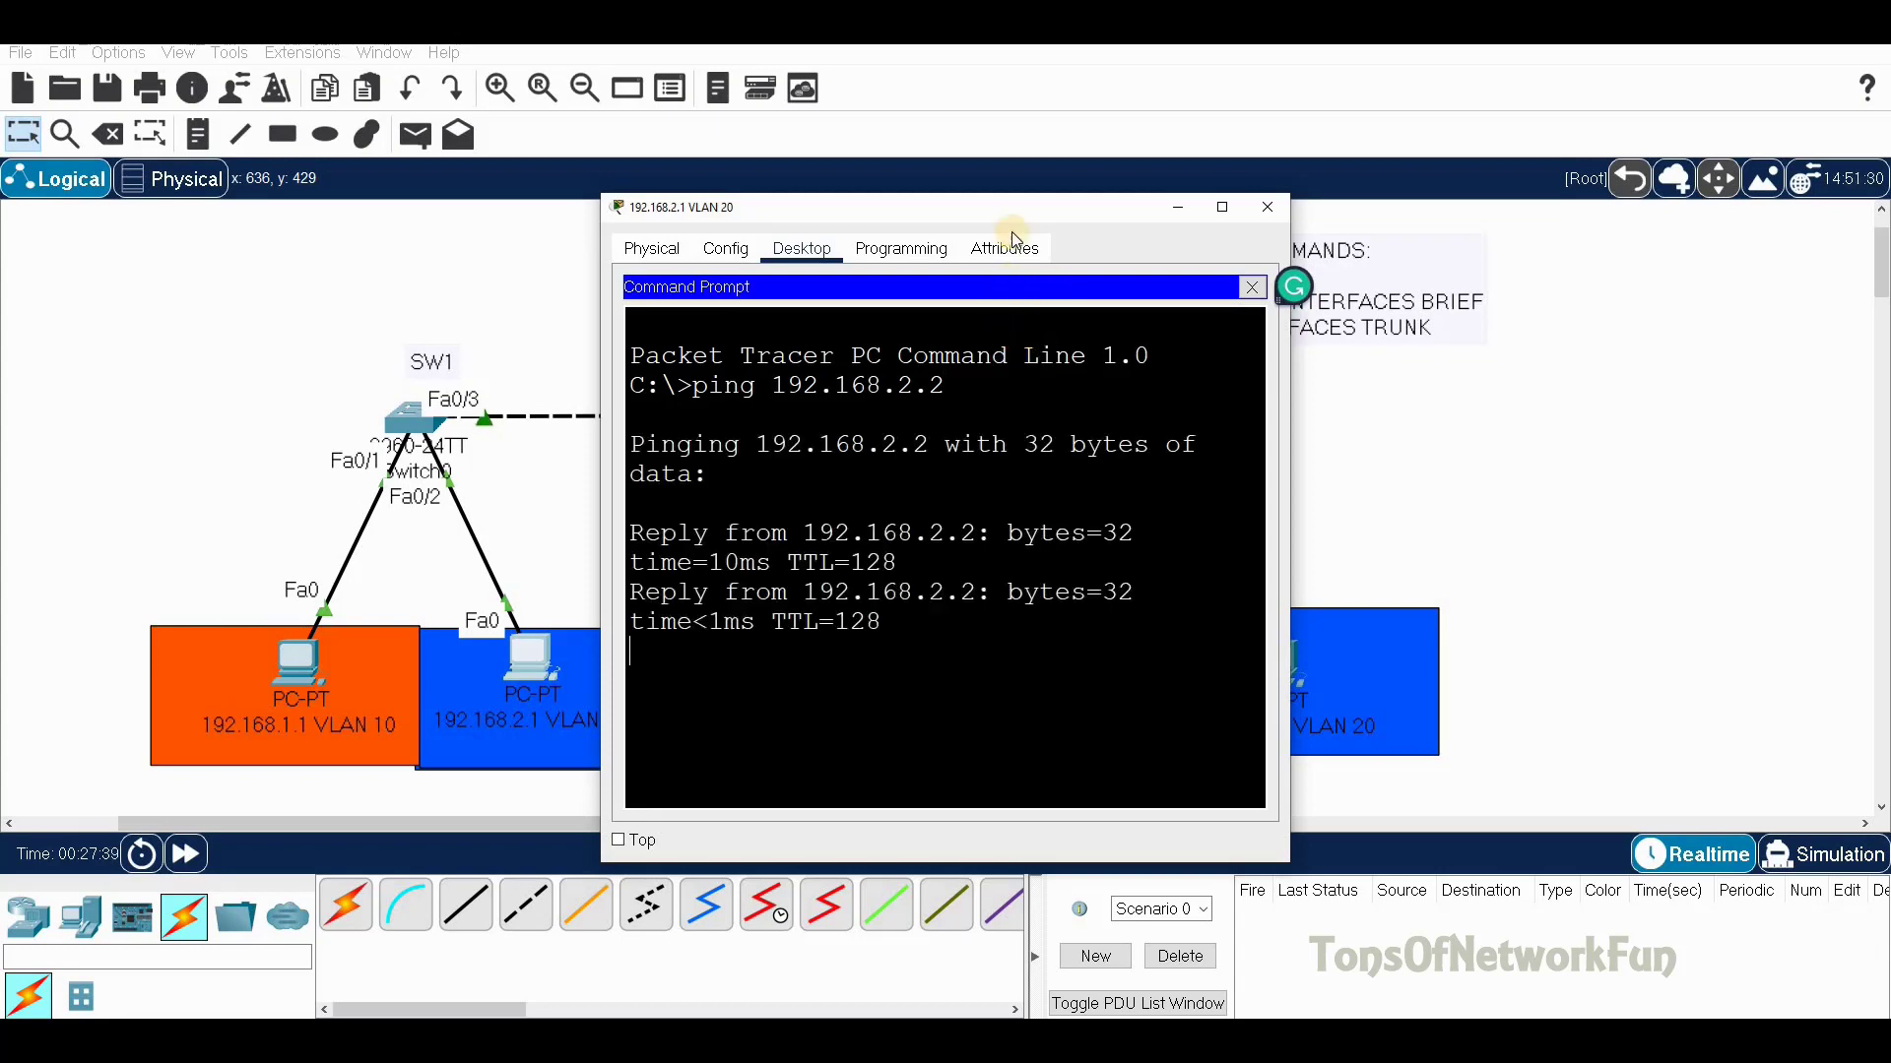
drag(1039, 202, 320, 49)
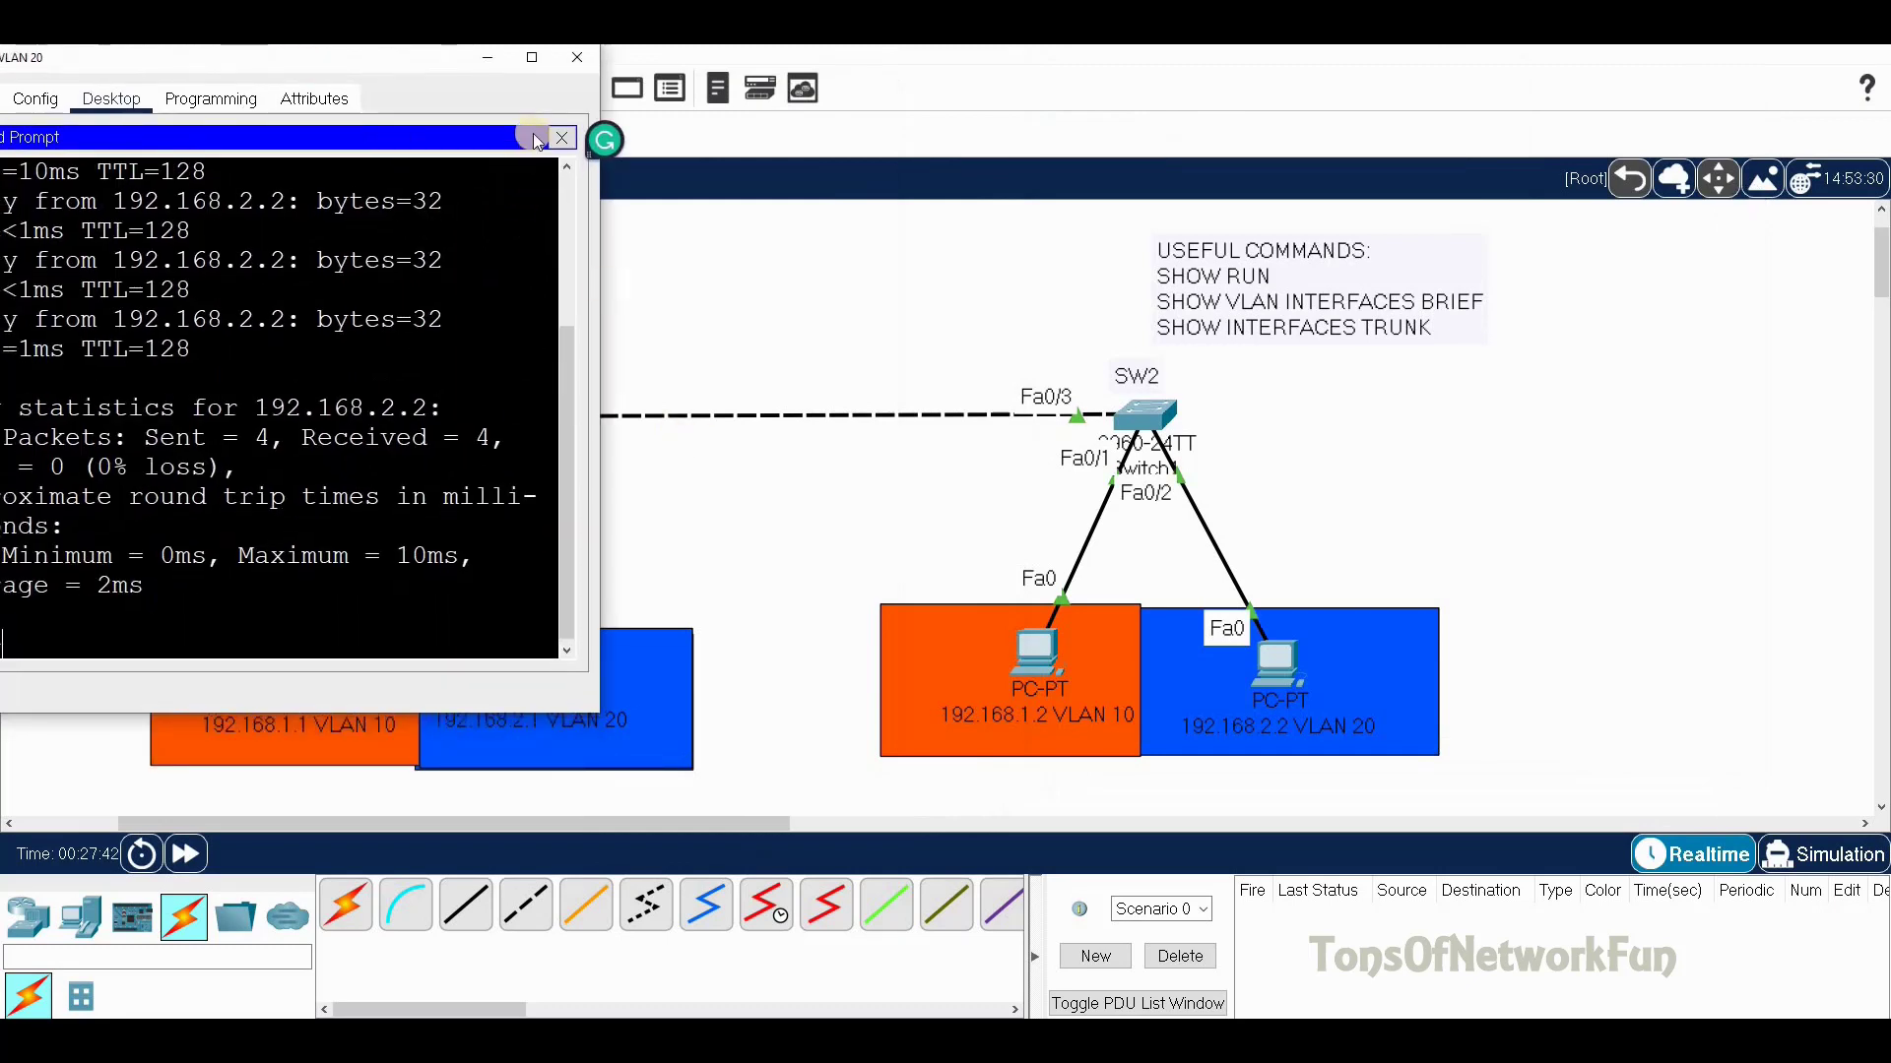
click(479, 61)
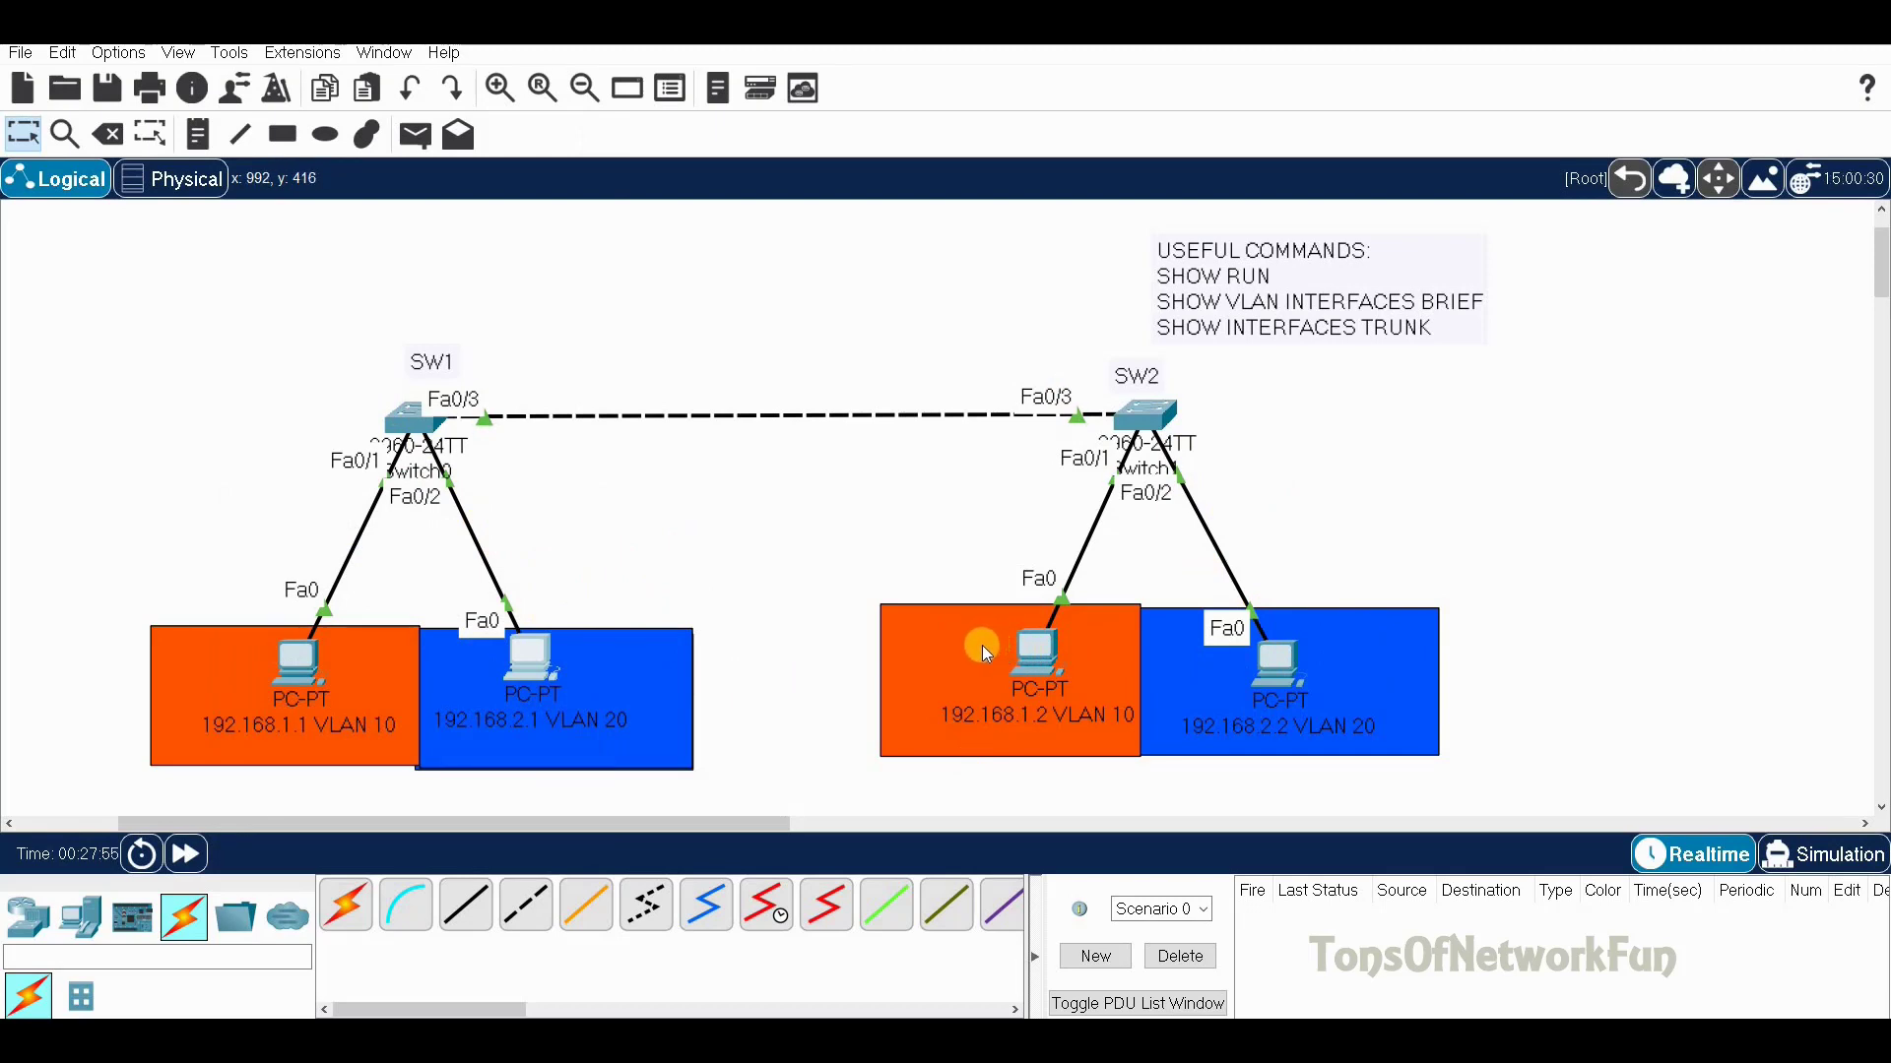
Reopen the VLAN 20 PC 192.168.2.1
click(531, 658)
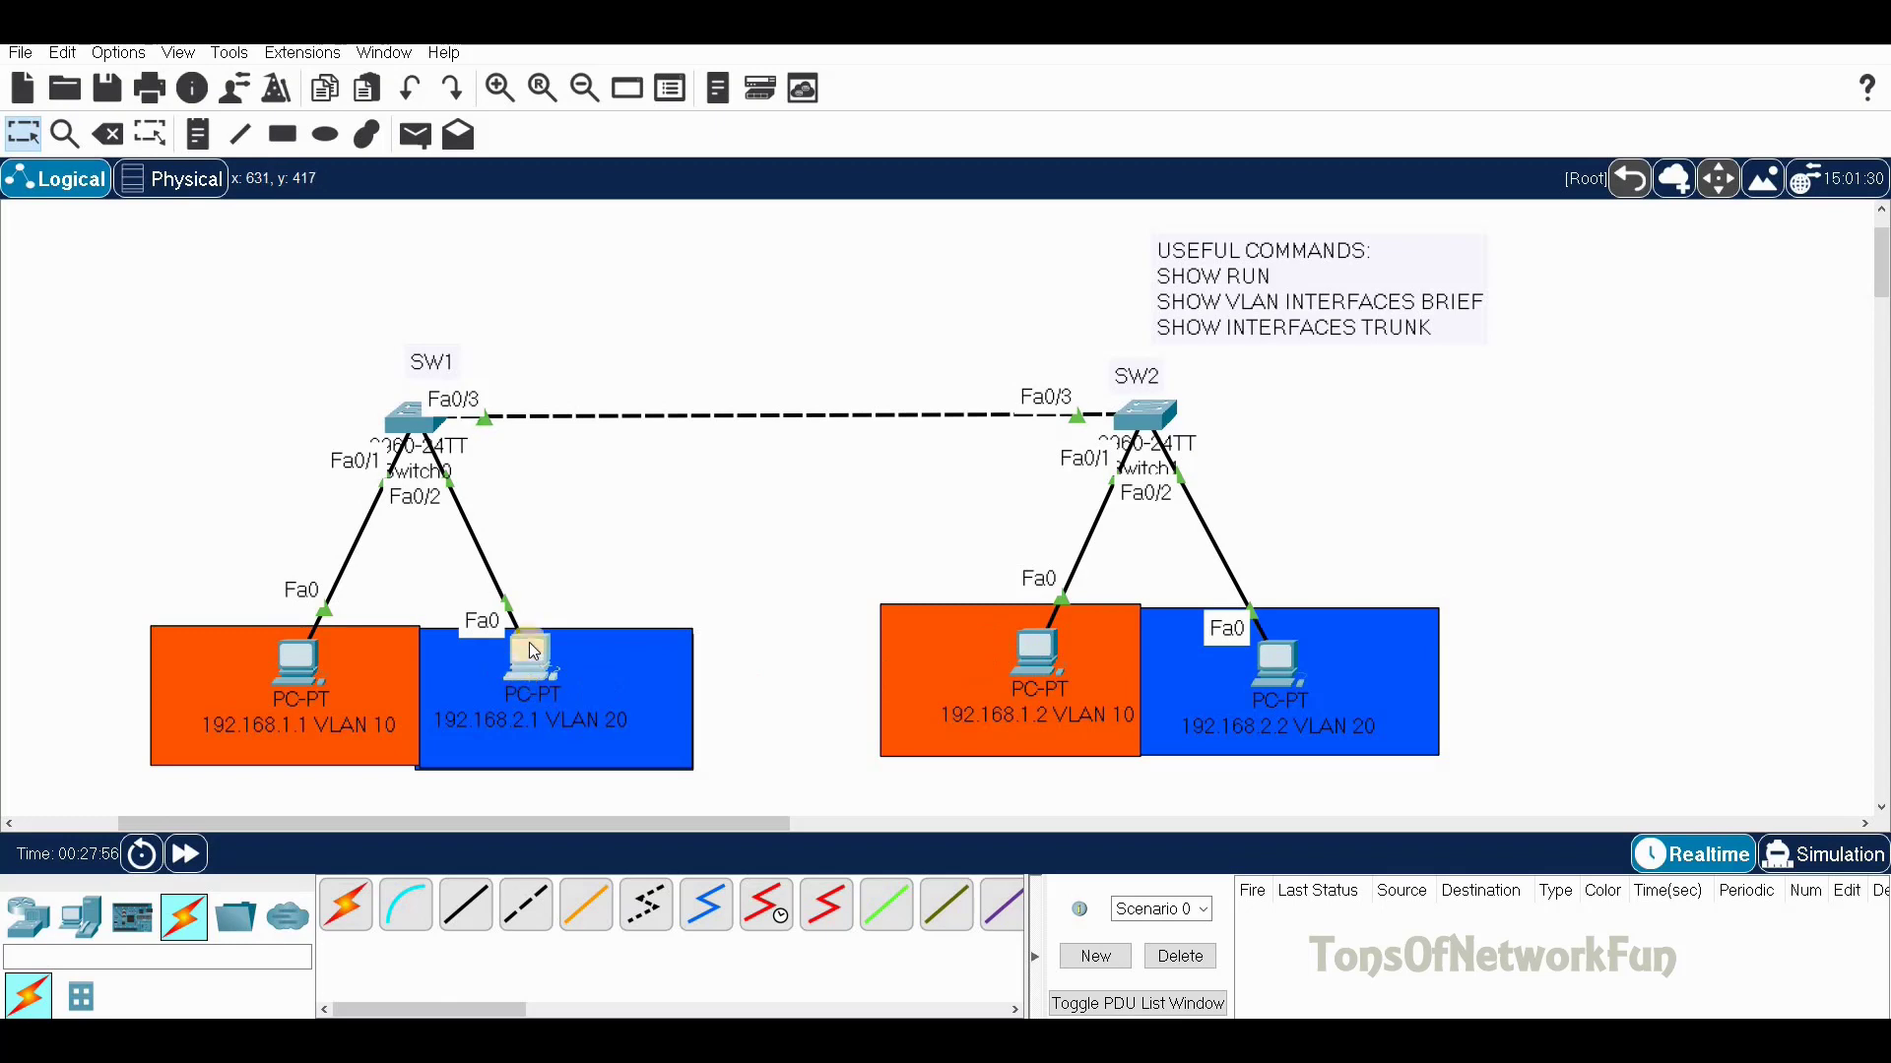